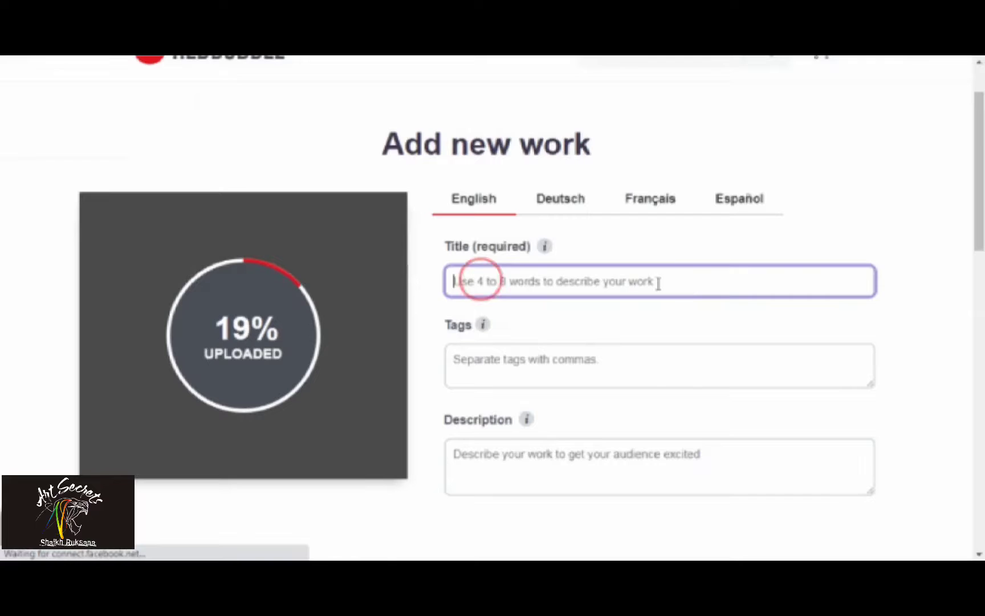
# - Title the work "Lion x Tiger" and copy that title into the description
pyautogui.write('Lio')
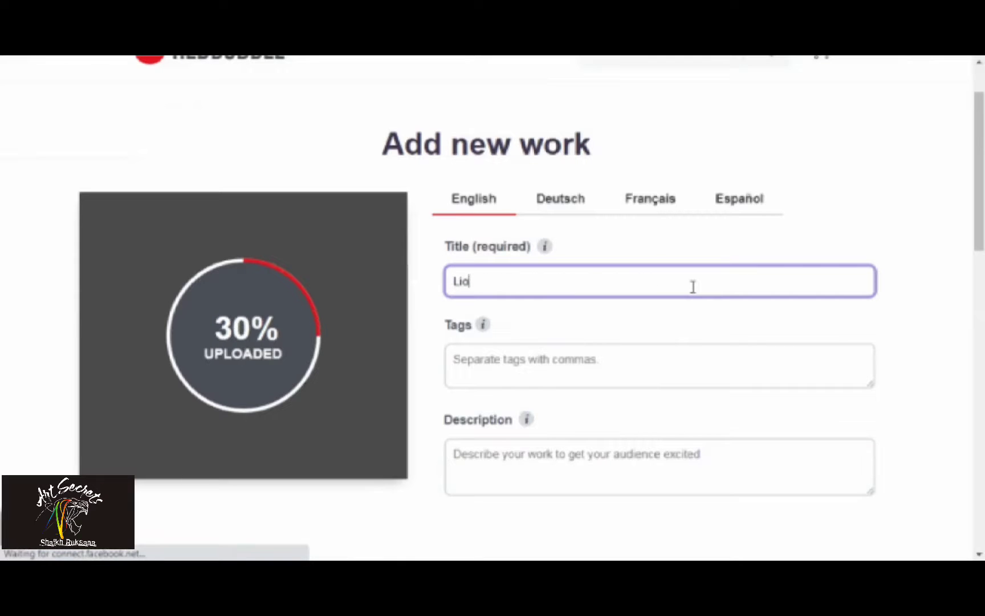
pyautogui.write('n x Tiger')
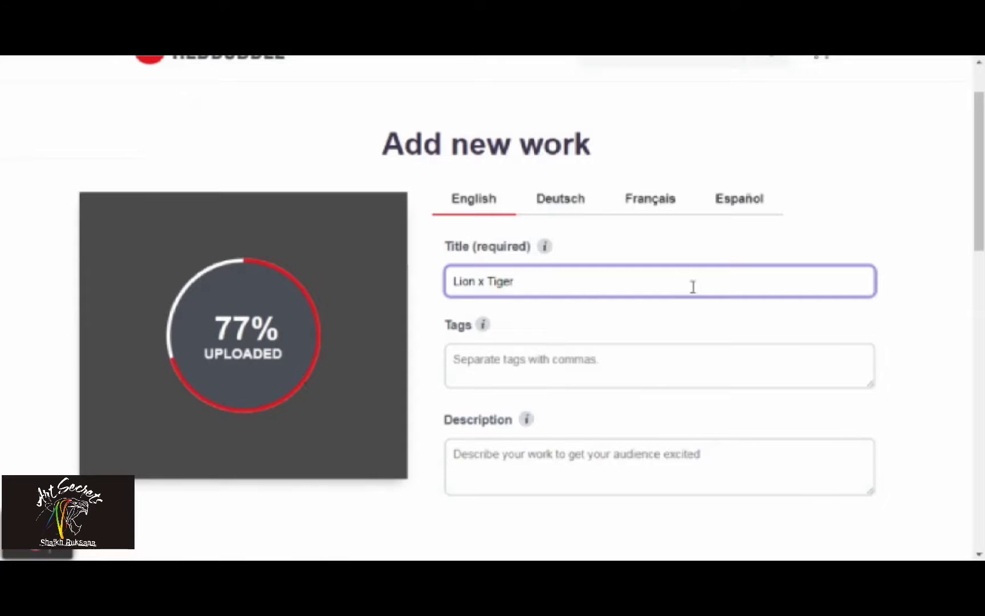
pyautogui.moveTo(511, 279); pyautogui.dragTo(439, 280)
pyautogui.hotkey('ctrl', 'c')
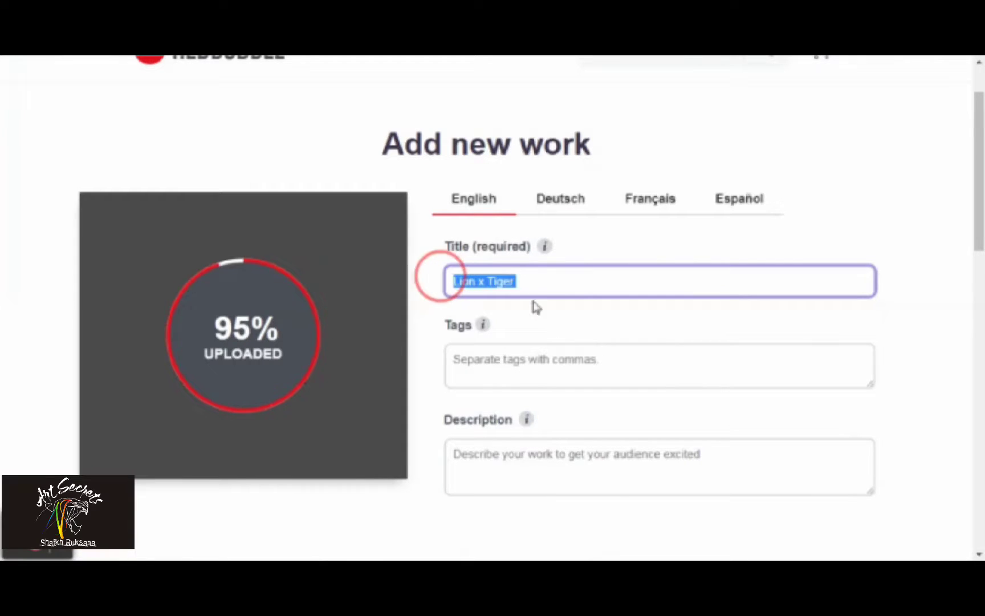
pyautogui.click(470, 459)
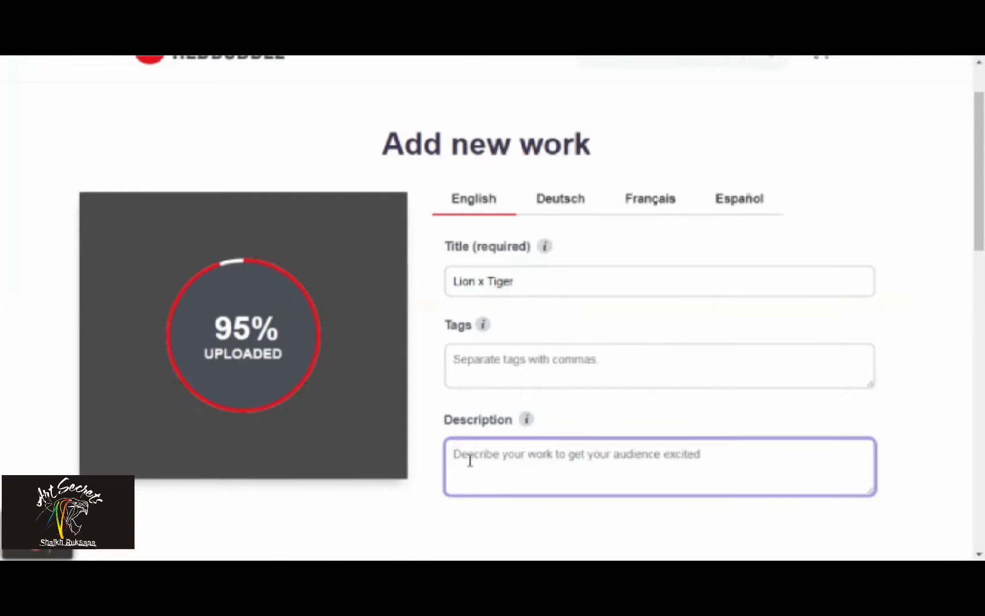
pyautogui.hotkey('ctrl', 'v')
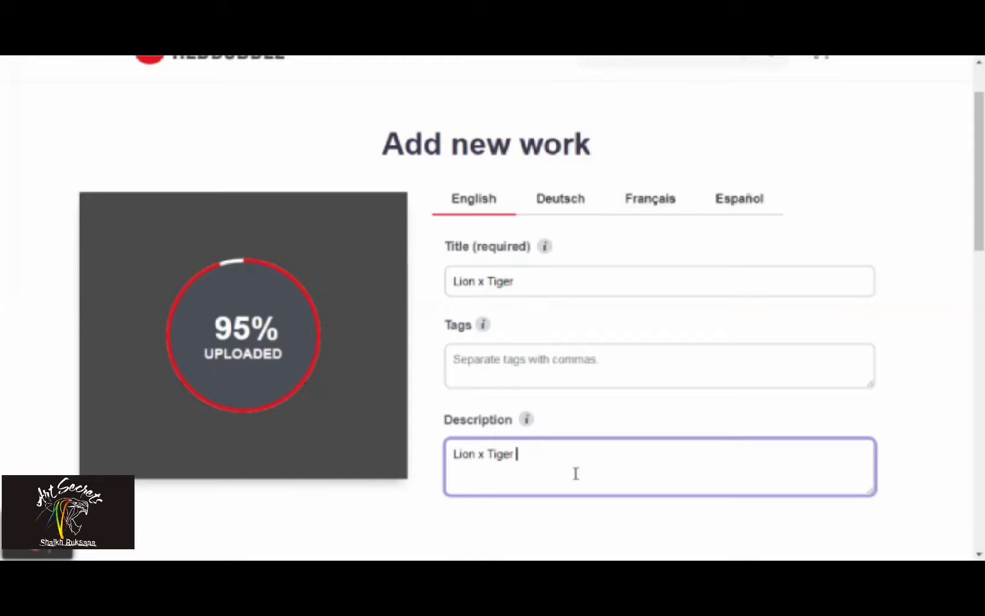
# - Continue the description after the copied title with "absolutely new concept and unique for 2022"
pyautogui.write('absolutely n')
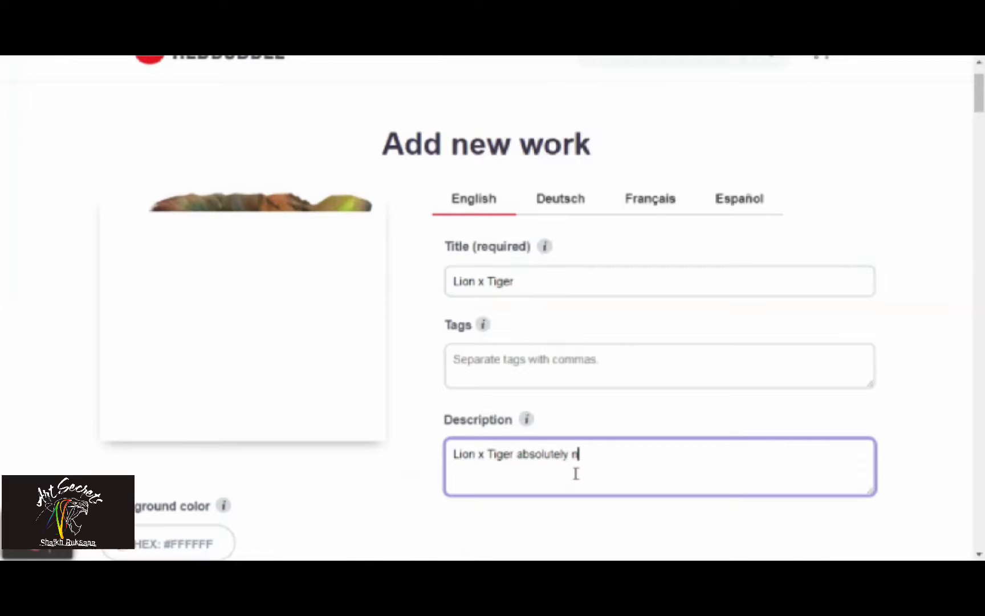
pyautogui.write('ew concept ')
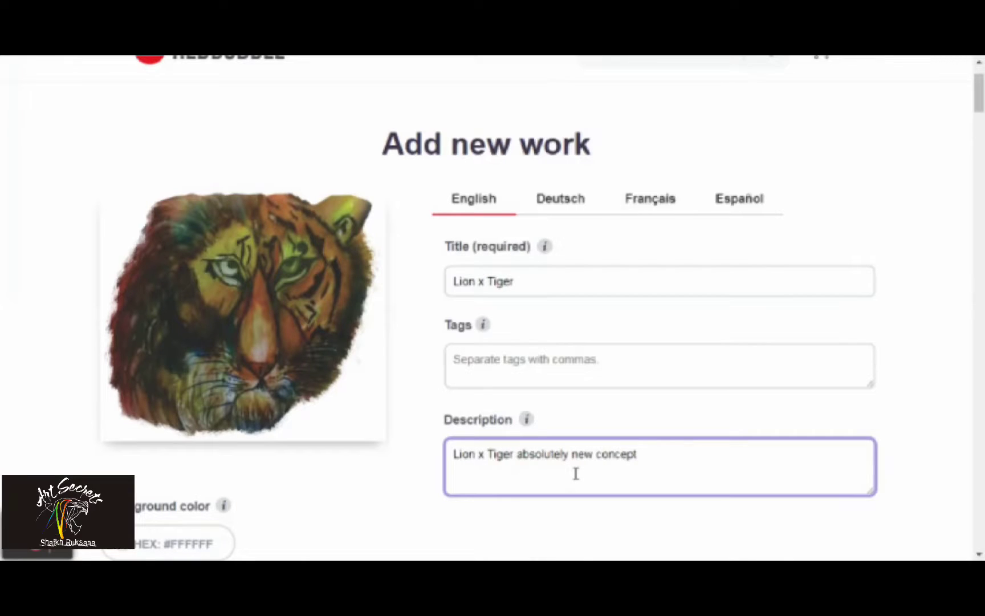
pyautogui.write('nad')
pyautogui.press('BackSpace')
pyautogui.press('BackSpace')
pyautogui.press('BackSpace')
pyautogui.press('BackSpace')
pyautogui.write('and unique for 2022')
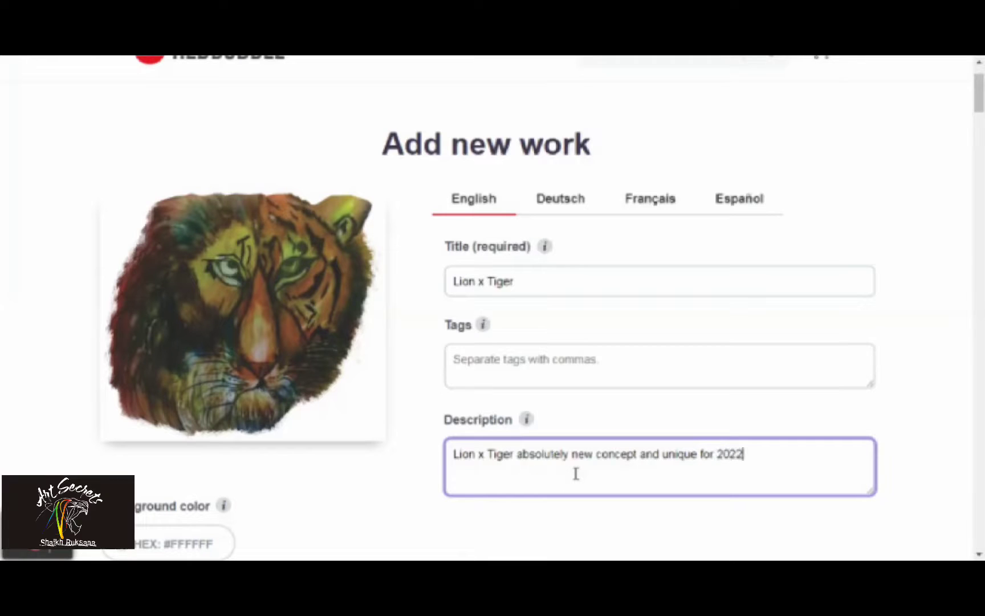
# - Enter the tags lionxtiger, wild animals, king, jungle king, strong and predator, separated by commas
pyautogui.click(459, 359)
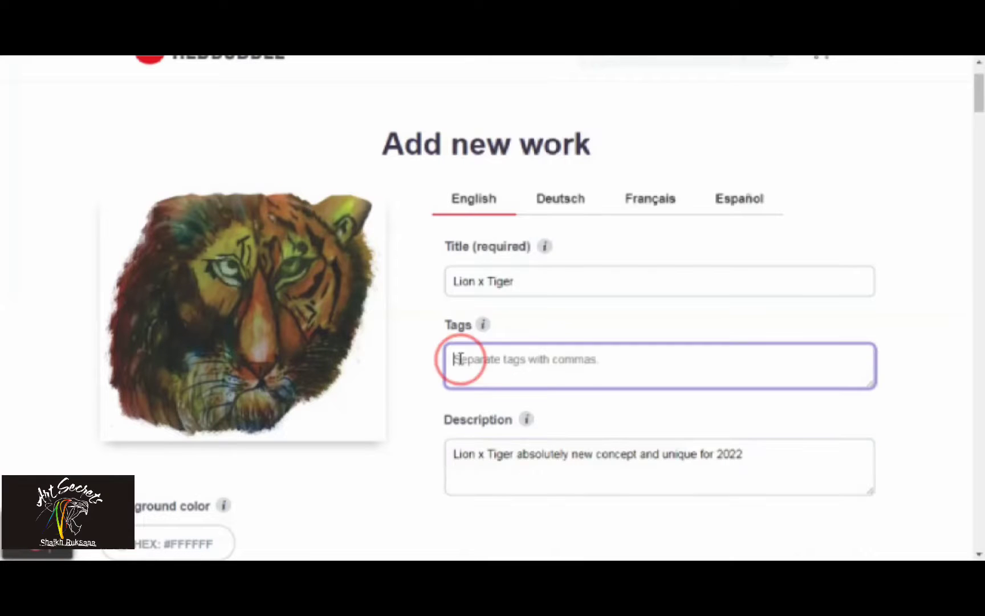
pyautogui.write('l')
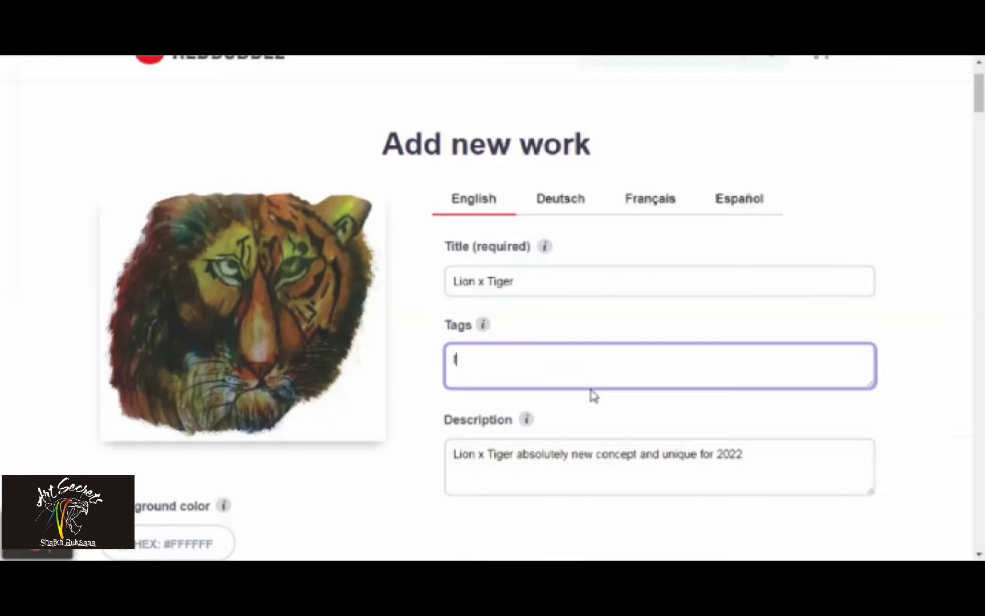
pyautogui.write('ionxtiger, wil')
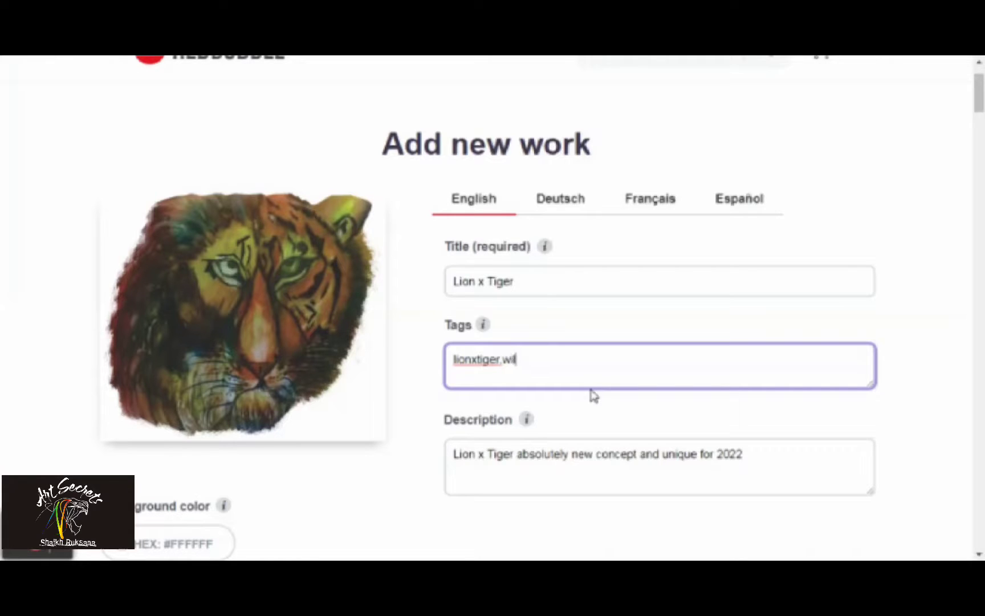
pyautogui.write('d animals,kind')
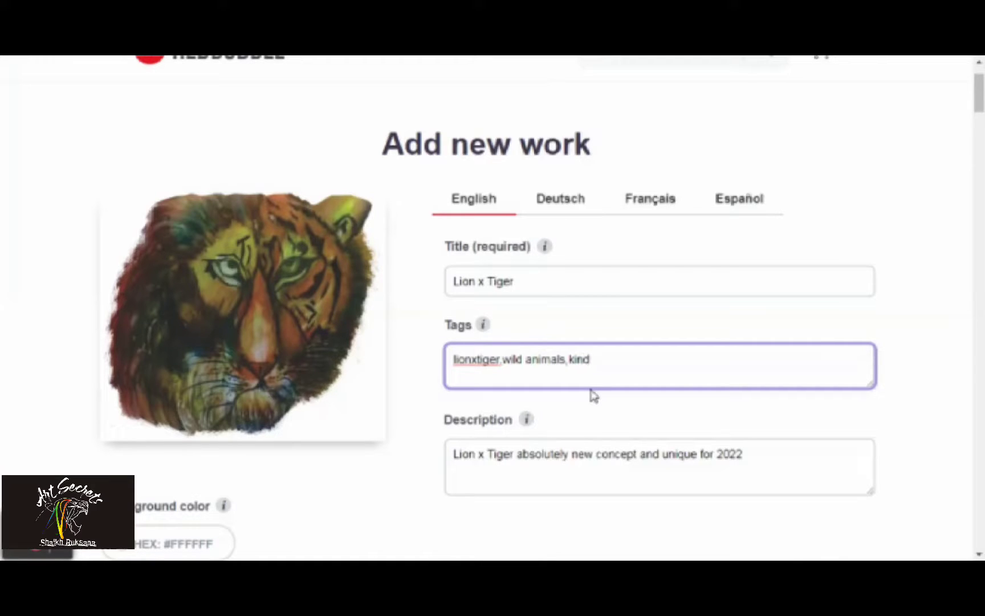
pyautogui.press('BackSpace')
pyautogui.write('g,jungle king')
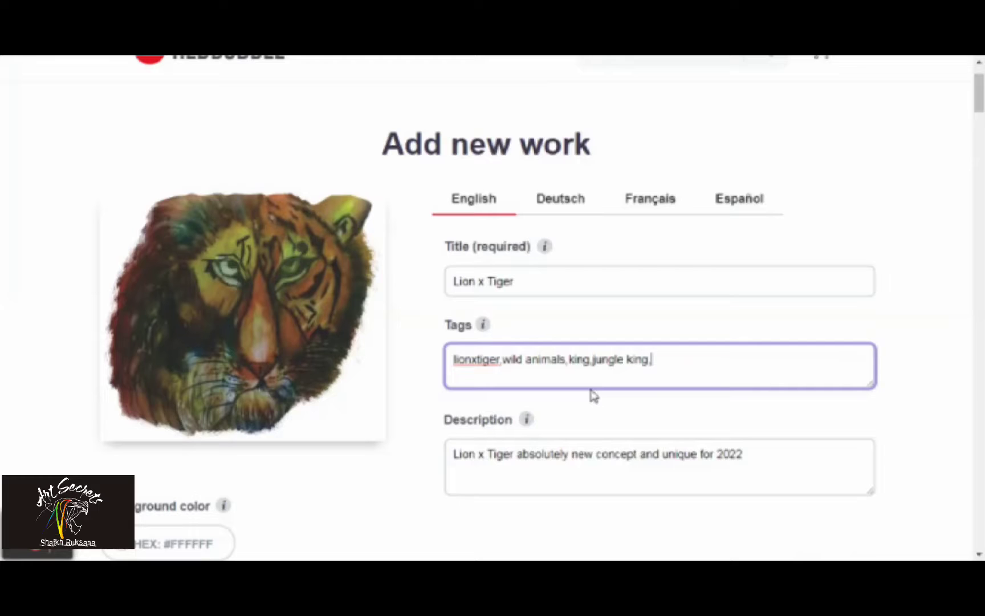
pyautogui.write(',strong,predator')
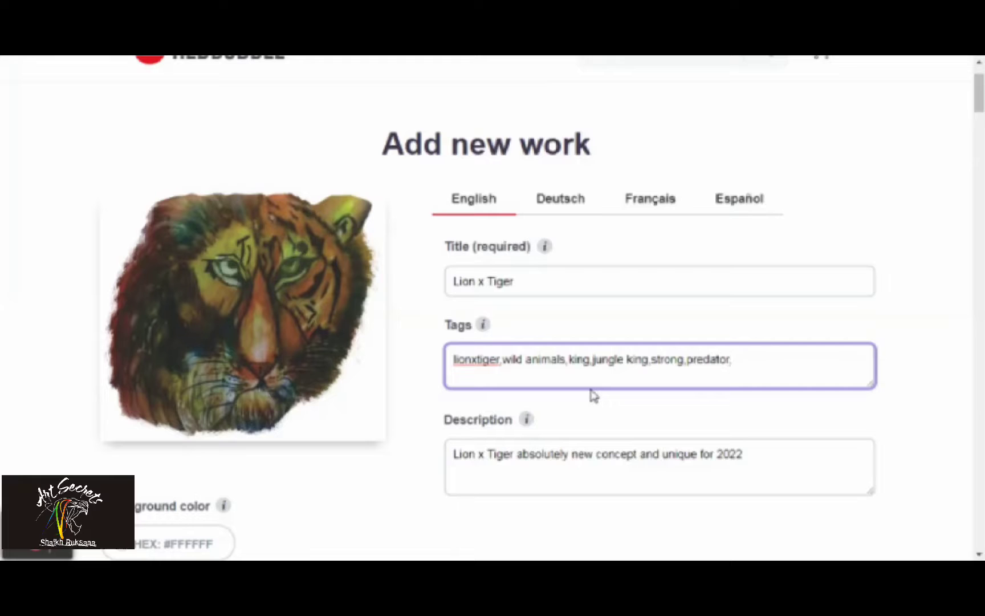
# - Add the tag 2022 and the artist's username to the end of the tag list
pyautogui.write(',')
pyautogui.write('2022')
pyautogui.write(',redb')
pyautogui.press('BackSpace')
pyautogui.press('BackSpace')
pyautogui.press('BackSpace')
pyautogui.write('uksana')
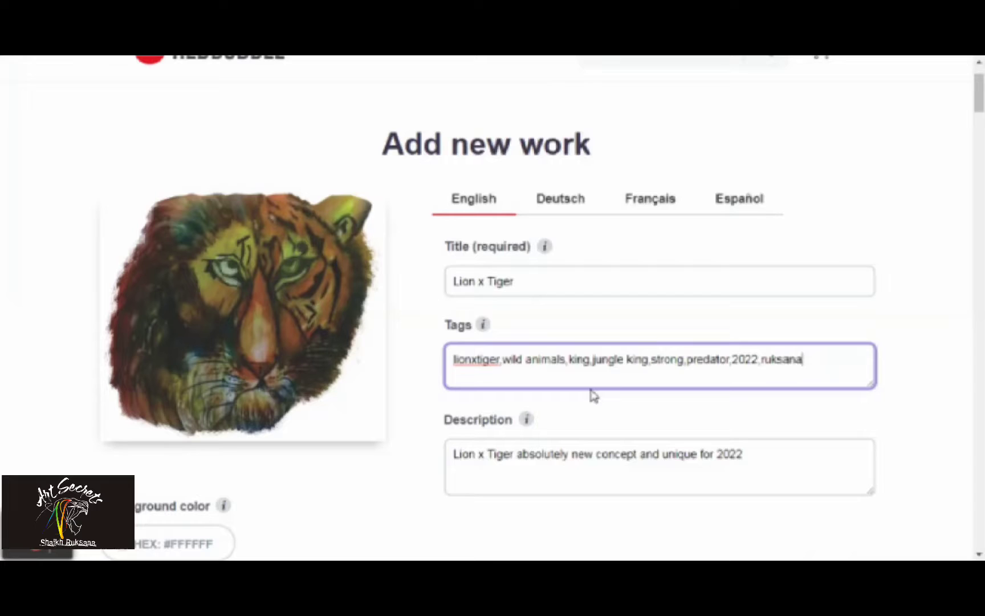
pyautogui.write('5678')
# - Open the Standard Print Clothing product for editing
pyautogui.moveTo(259, 301)
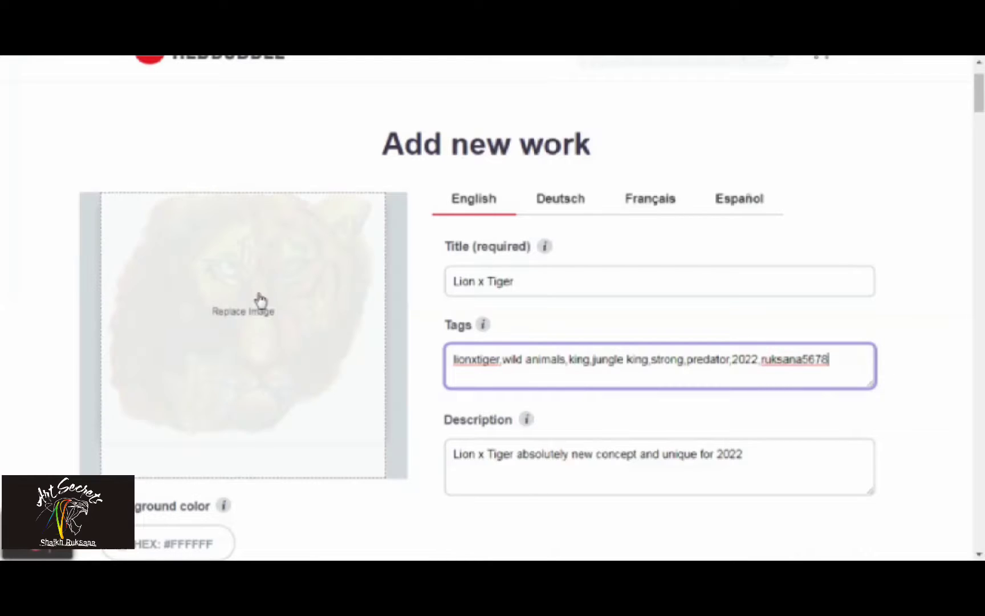
pyautogui.scroll(-3, 339, 431)
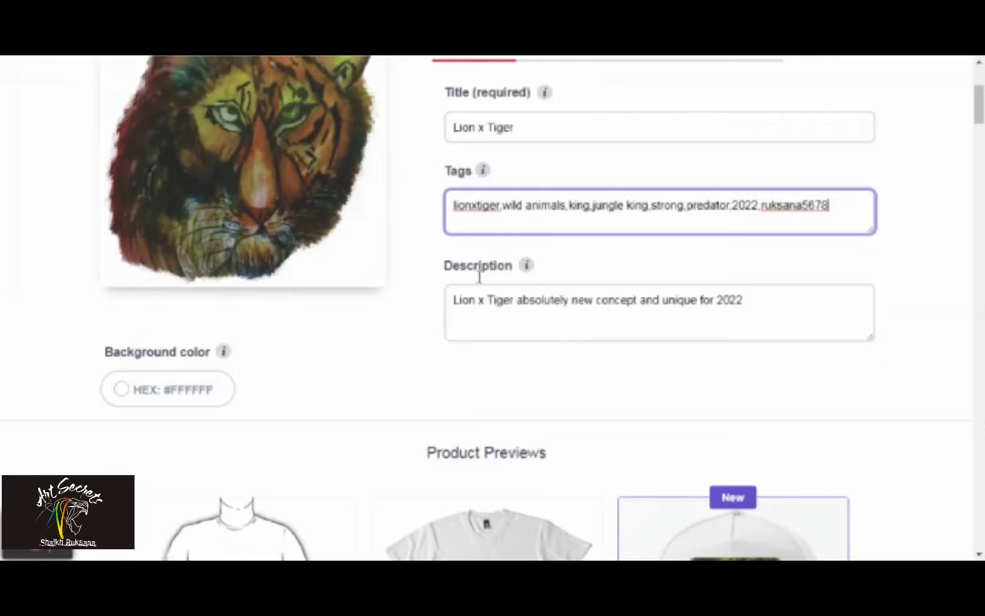
pyautogui.scroll(-4, 399, 411)
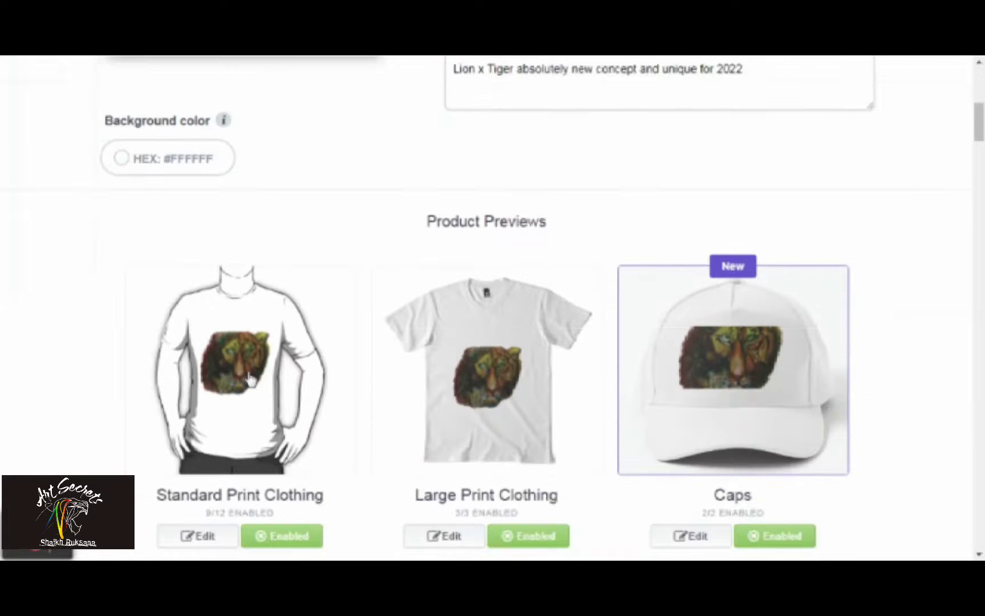
pyautogui.scroll(-3, 304, 384)
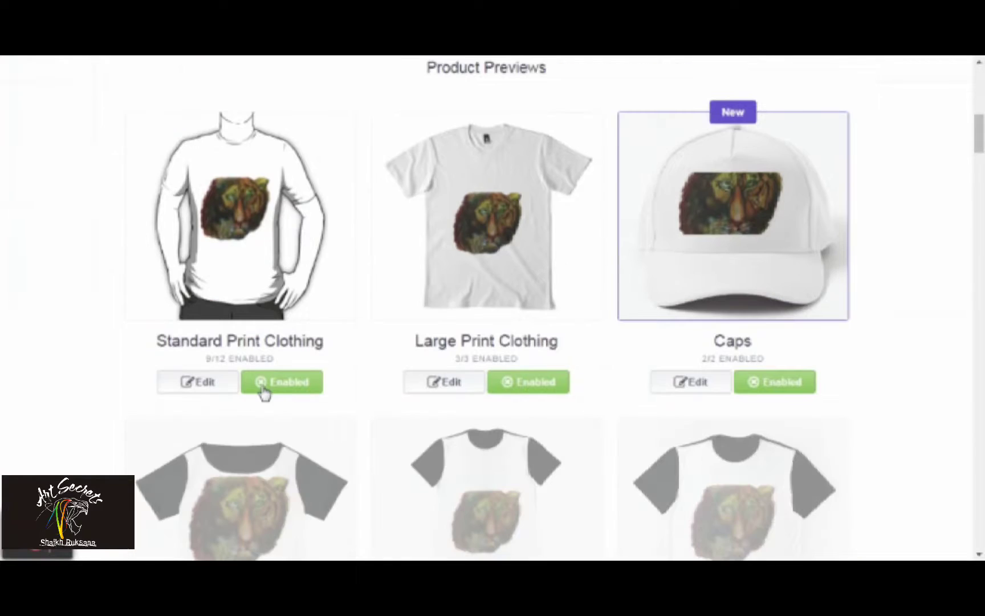
pyautogui.click(215, 394)
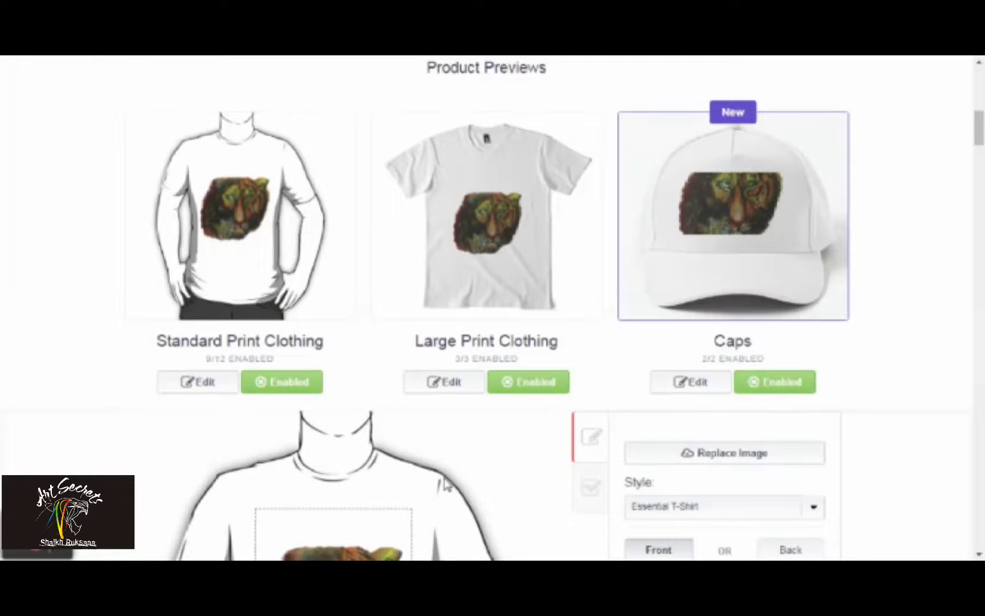
pyautogui.scroll(-2, 442, 479)
pyautogui.scroll(-1, 443, 475)
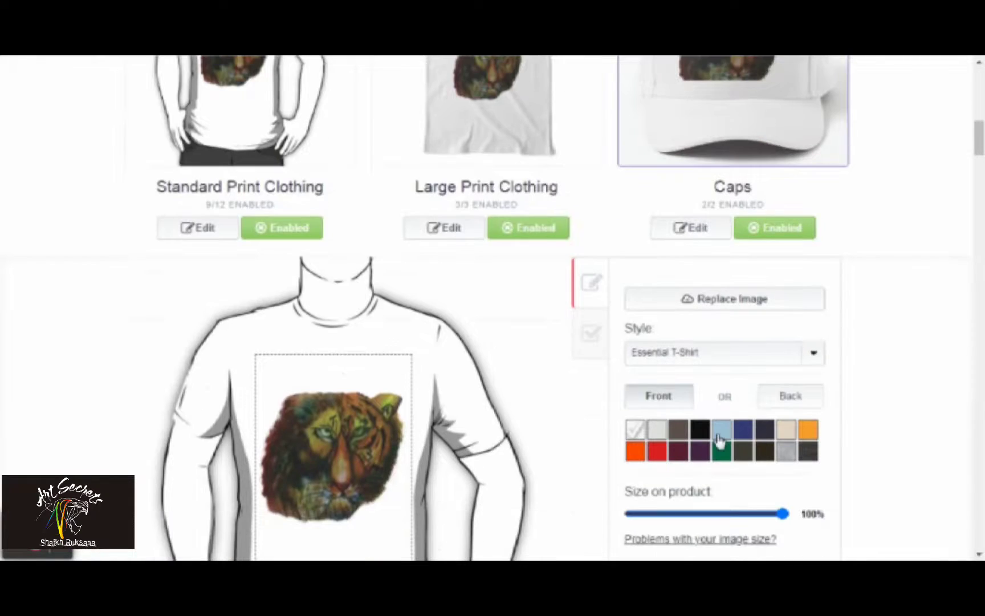
# - Colour the Essential T-Shirt orange-red and move the design up to the upper edge of its print area
pyautogui.click(635, 451)
pyautogui.scroll(-2, 380, 374)
pyautogui.moveTo(380, 374); pyautogui.dragTo(383, 336)
pyautogui.scroll(5, 469, 364)
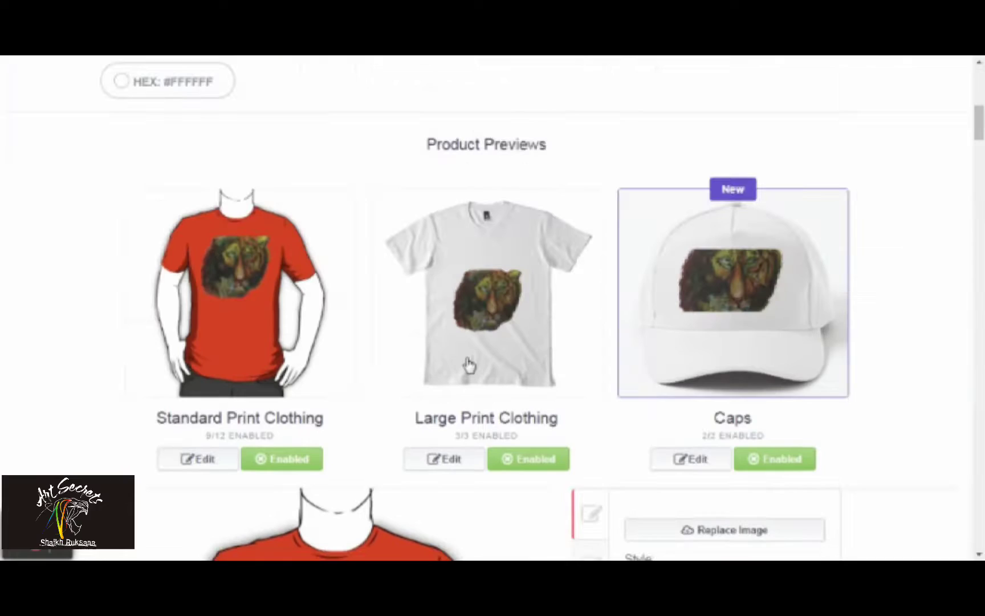
# - Try the Essential T-Shirt in orange and in dark grey
pyautogui.scroll(-5, 513, 356)
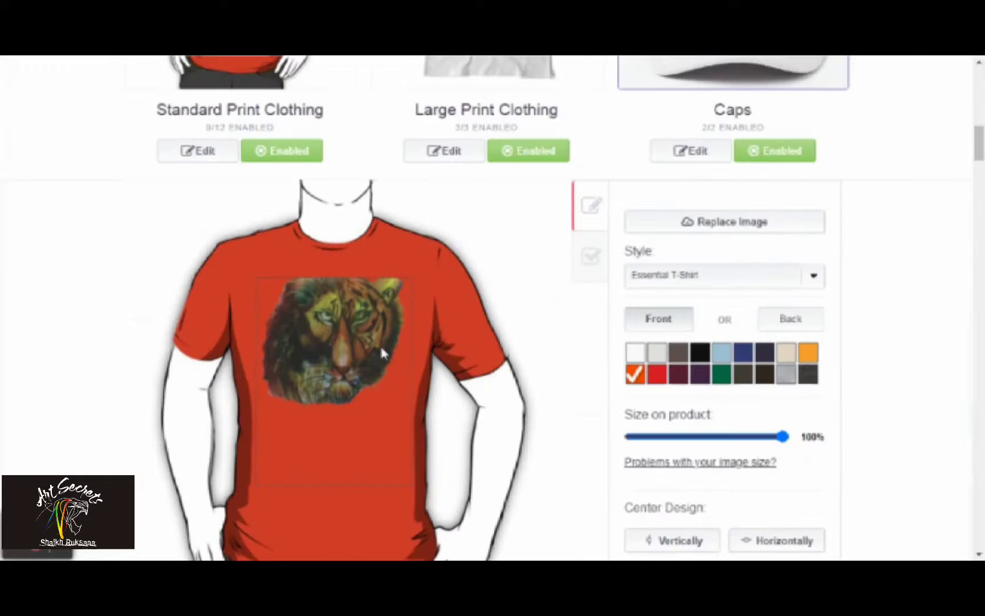
pyautogui.click(808, 353)
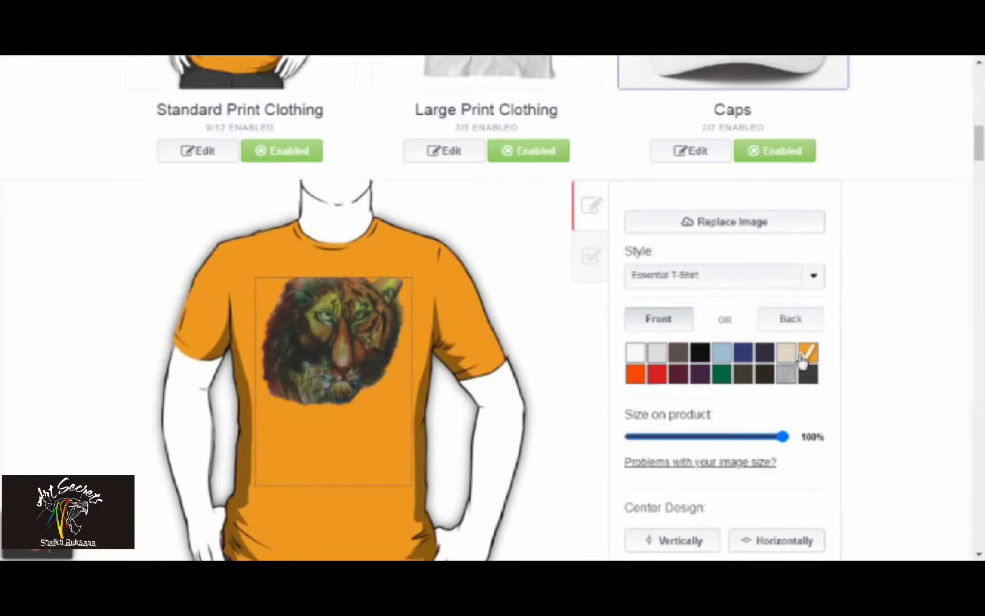
pyautogui.scroll(4, 474, 366)
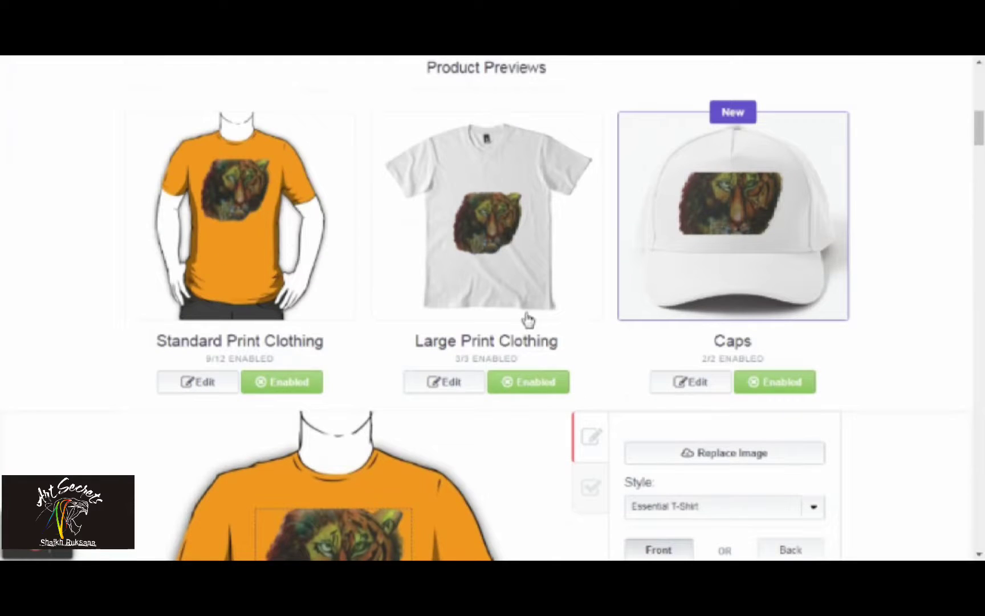
pyautogui.scroll(-4, 605, 328)
pyautogui.click(680, 353)
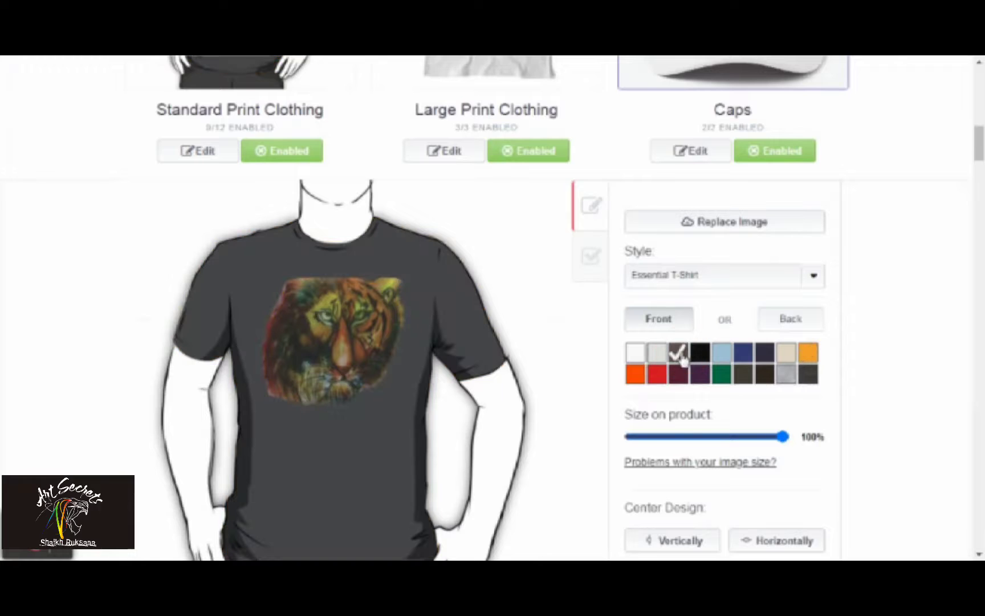
# - Compare heather grey with light grey on the Essential T-Shirt and settle on heather grey
pyautogui.click(784, 376)
pyautogui.scroll(4, 615, 356)
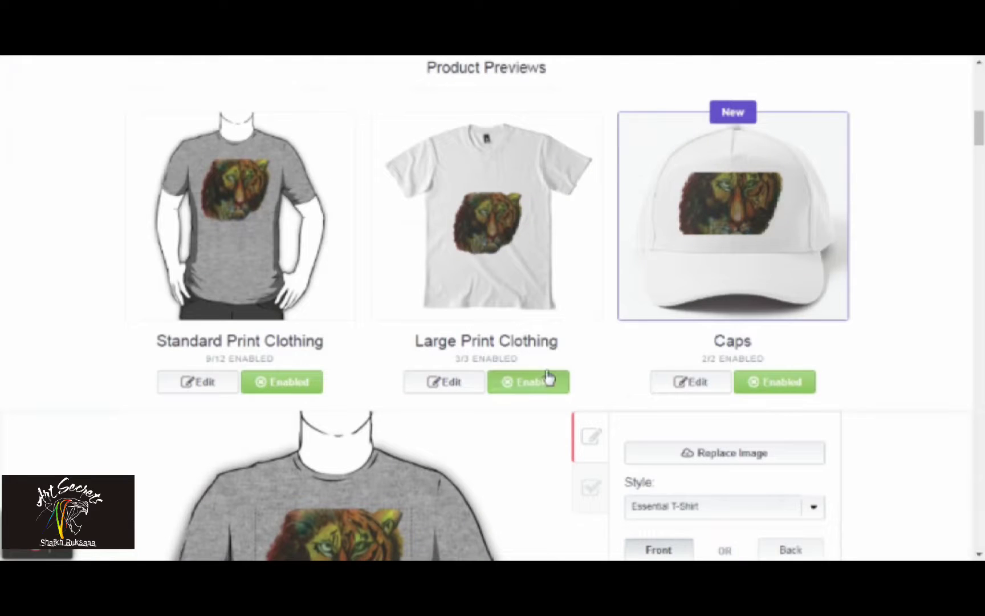
pyautogui.scroll(-4, 547, 377)
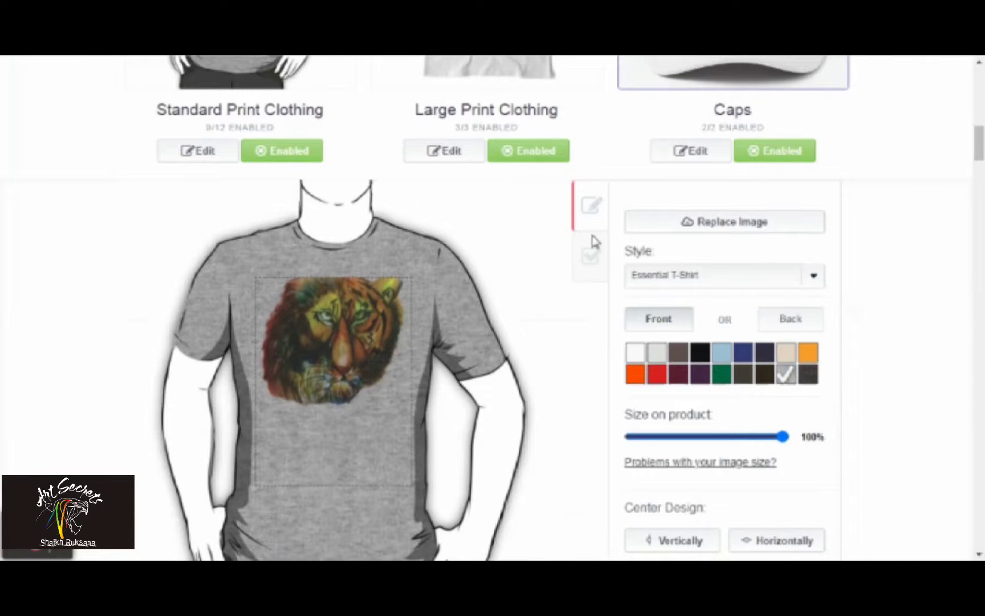
pyautogui.click(656, 352)
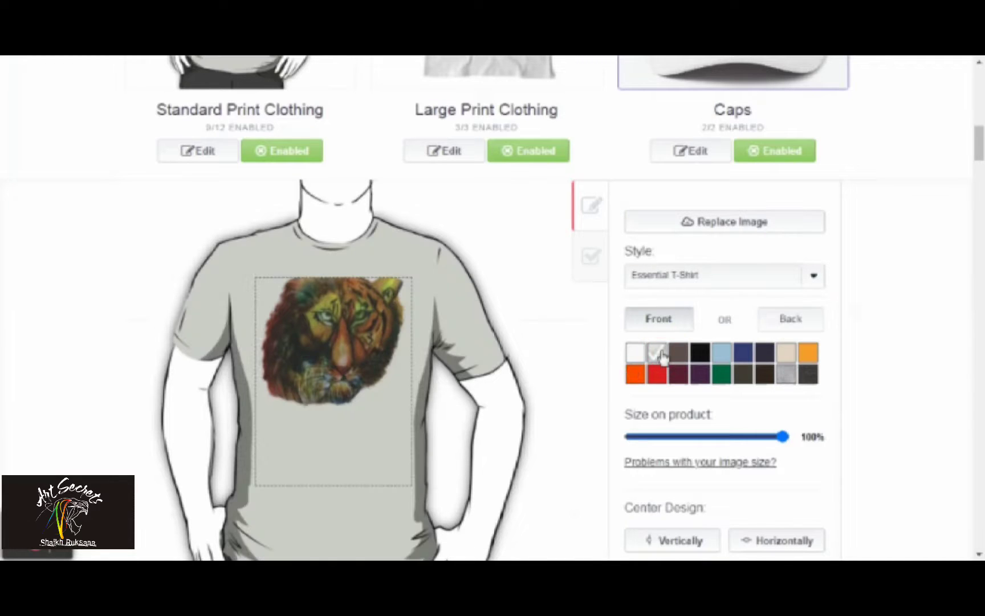
pyautogui.scroll(4, 429, 345)
pyautogui.scroll(-4, 597, 407)
pyautogui.click(786, 375)
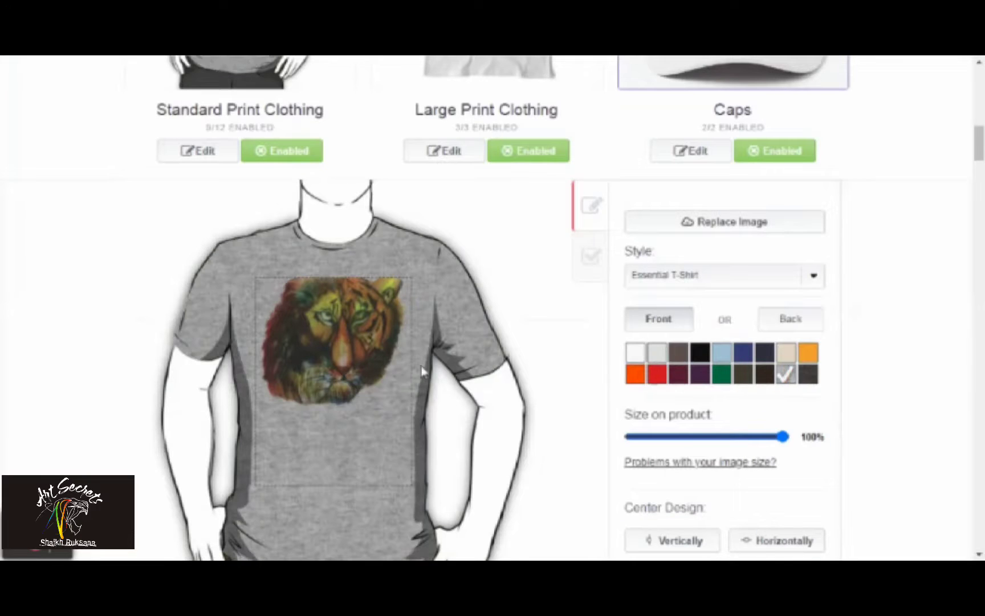
pyautogui.scroll(4, 471, 399)
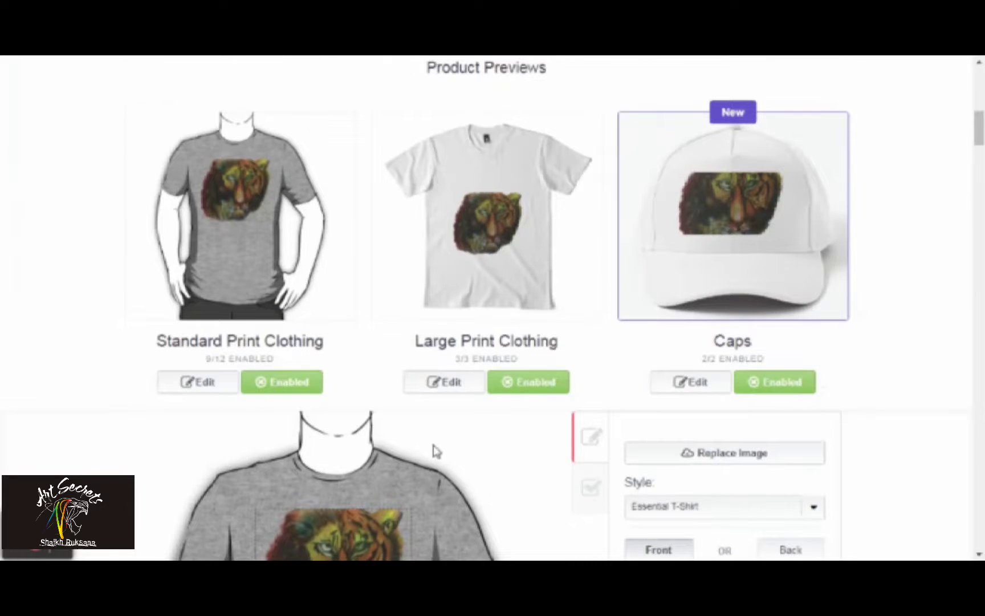
# - Preview the design on the Tank Top style and switch the clothing style to V-Neck
pyautogui.scroll(-3, 435, 451)
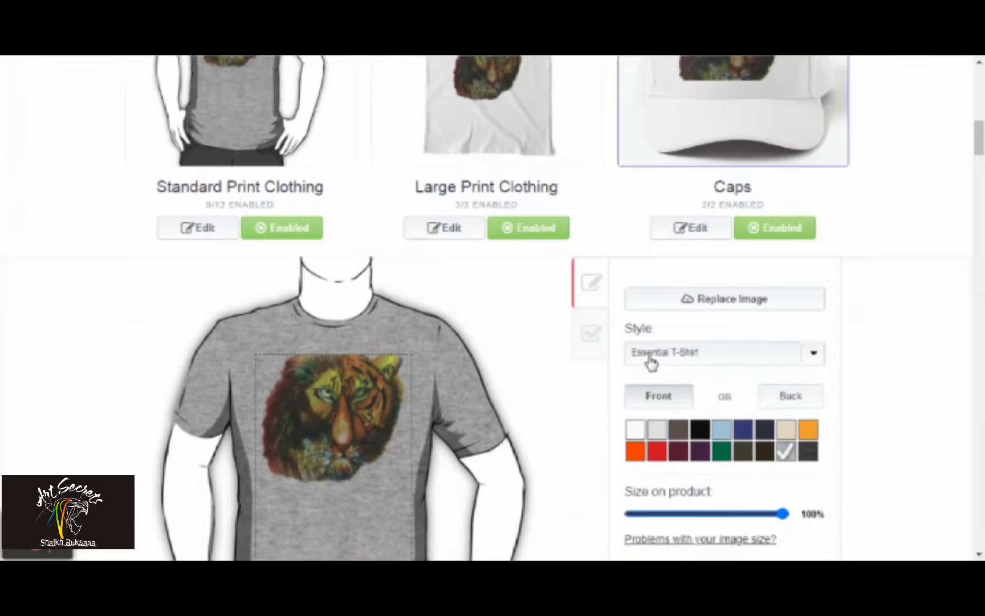
pyautogui.click(811, 356)
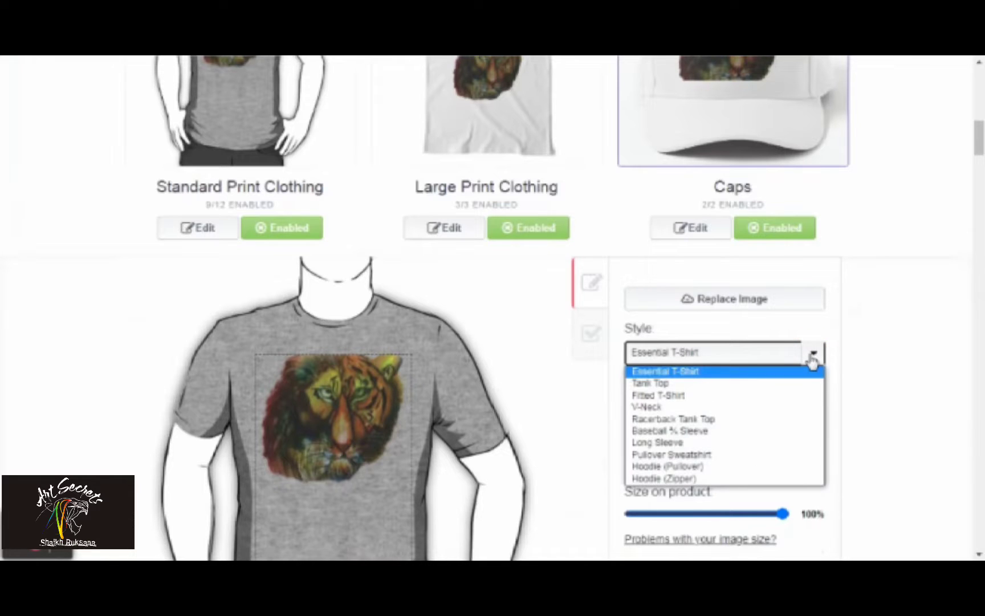
pyautogui.click(691, 386)
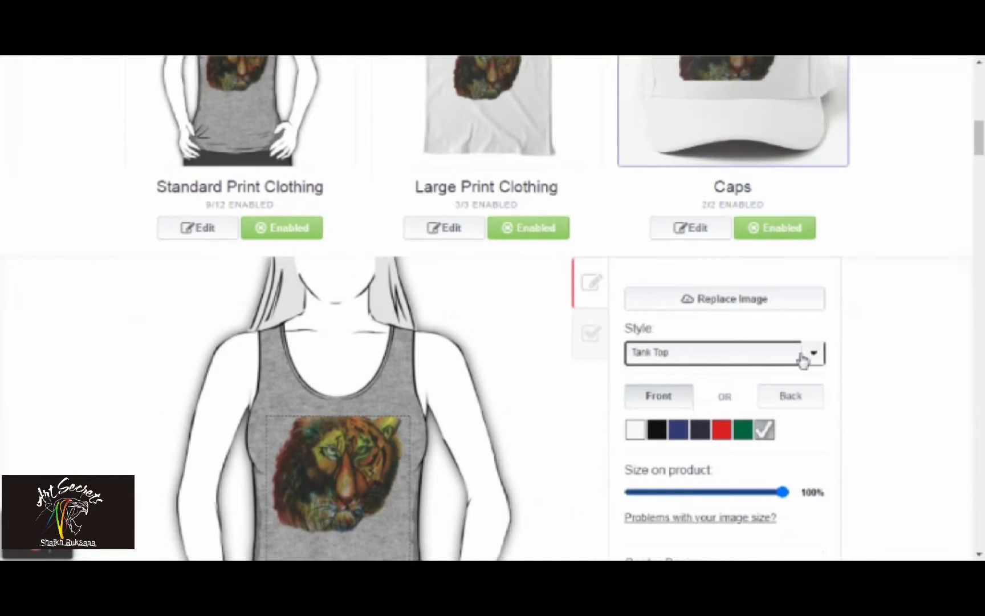
pyautogui.click(813, 356)
pyautogui.click(721, 408)
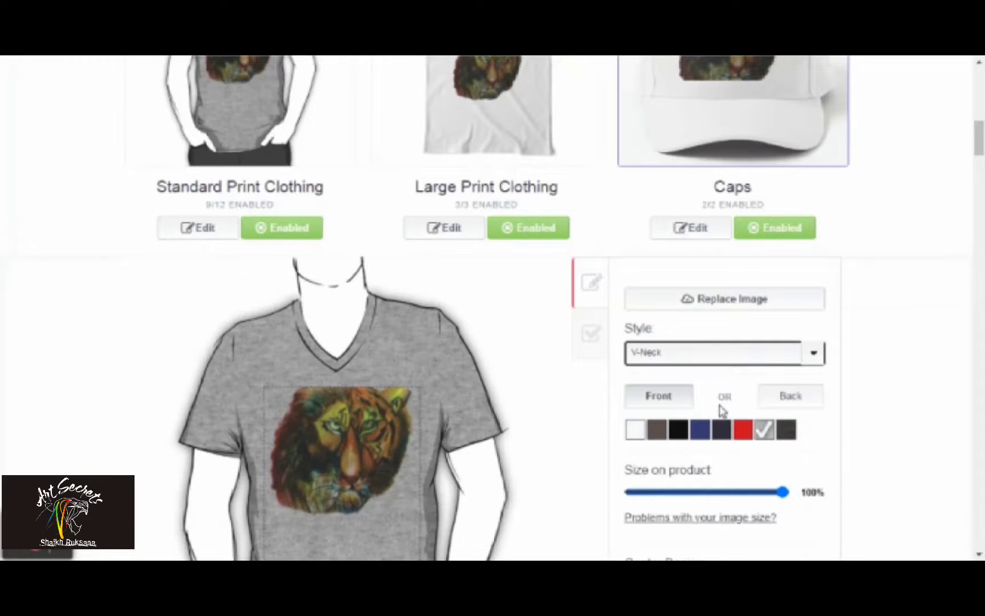
# - Try the Racerback Tank Top style in navy and the Long Sleeve style in heather grey
pyautogui.click(811, 353)
pyautogui.click(739, 420)
pyautogui.click(678, 392)
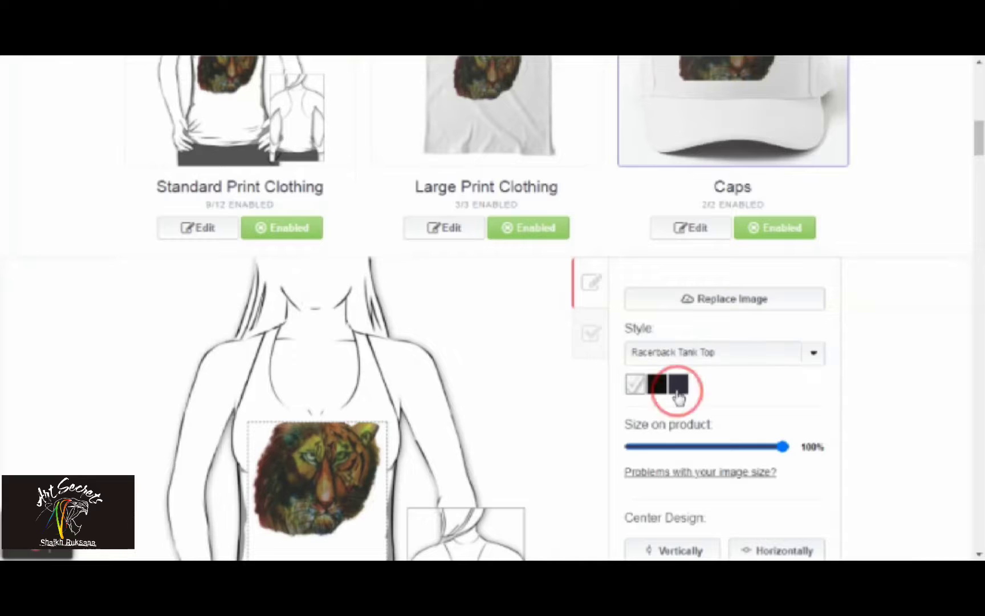
pyautogui.click(814, 353)
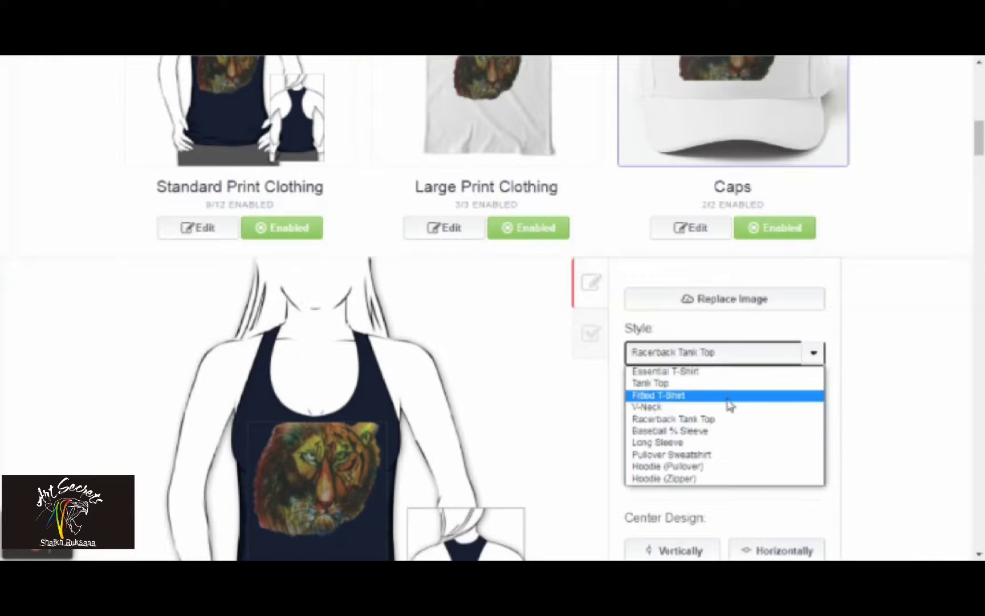
pyautogui.click(721, 443)
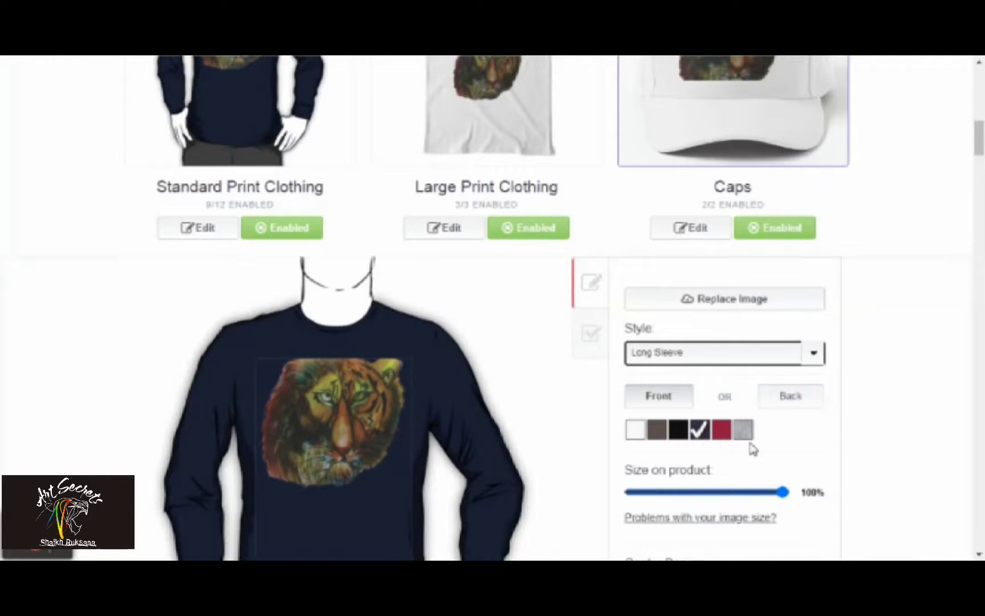
pyautogui.click(743, 432)
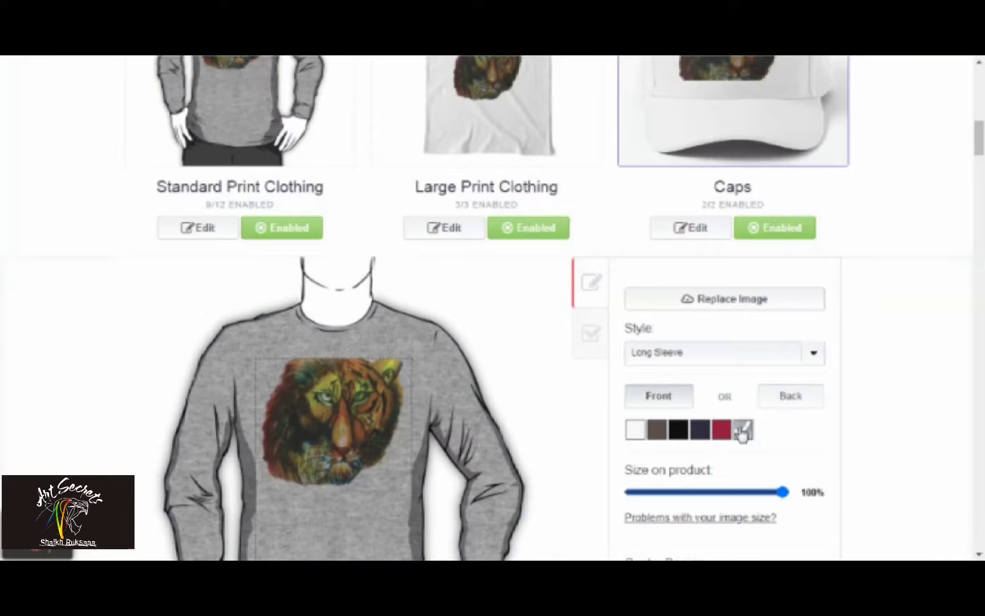
# - Preview the design on the Pullover Sweatshirt and Hoodie (Pullover) styles
pyautogui.click(814, 353)
pyautogui.click(740, 455)
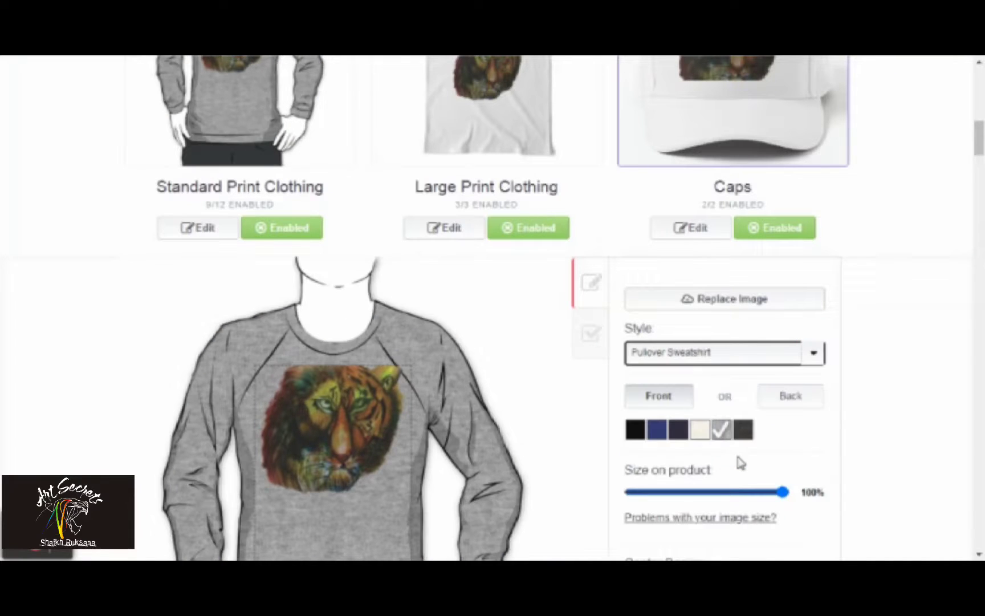
pyautogui.click(815, 355)
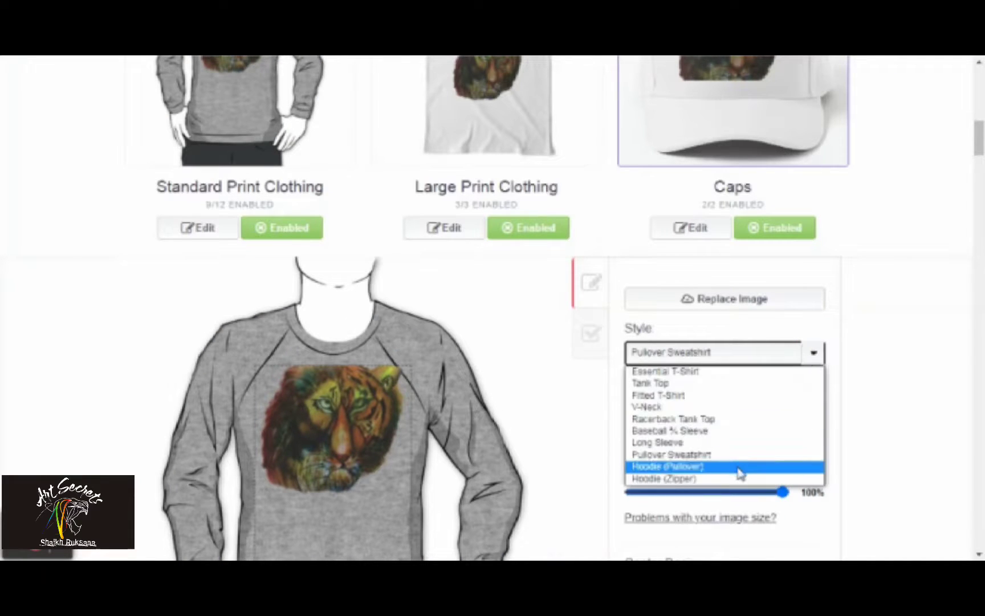
pyautogui.click(740, 466)
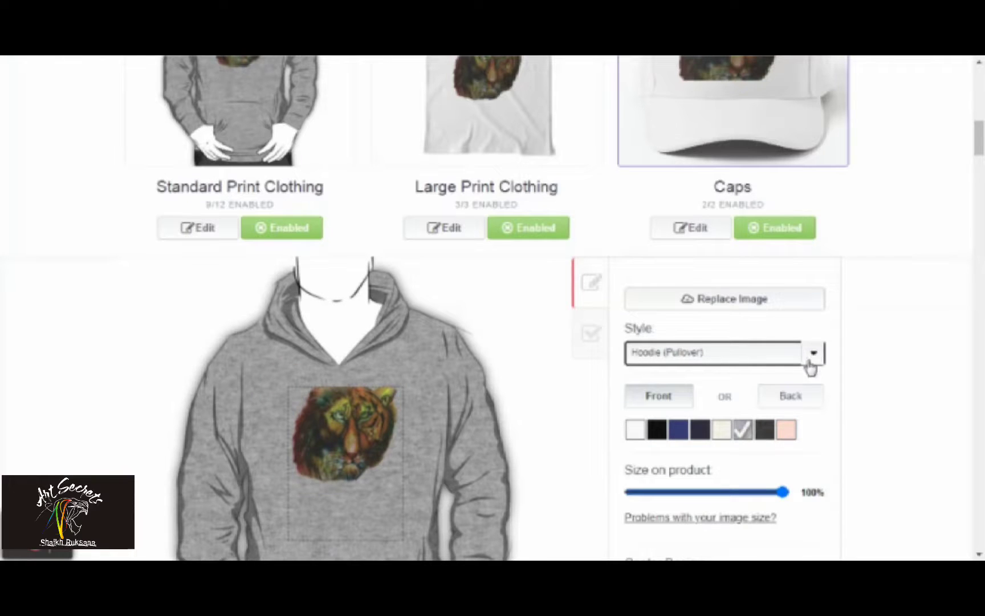
# - Try the design at the lower edge of the pullover hoodie's print area and return it to the upper edge
pyautogui.scroll(-4, 353, 224)
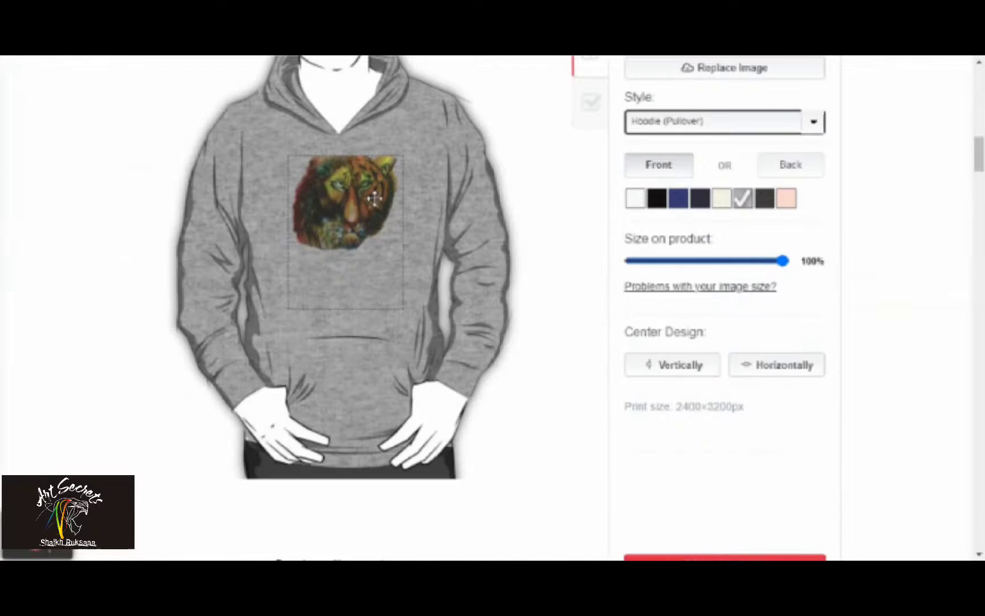
pyautogui.moveTo(376, 202); pyautogui.dragTo(372, 265)
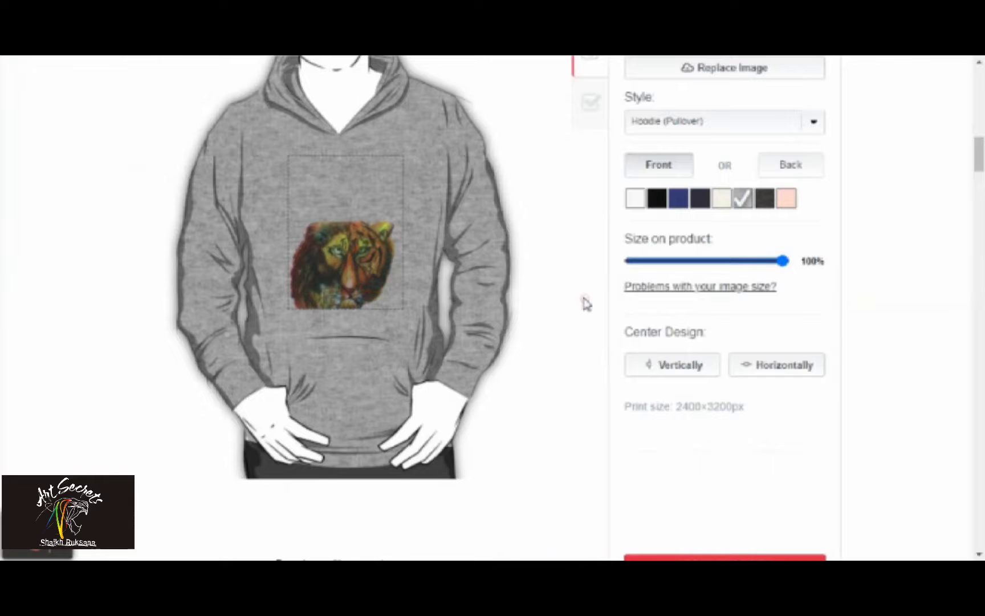
pyautogui.scroll(5, 583, 302)
pyautogui.scroll(2, 613, 409)
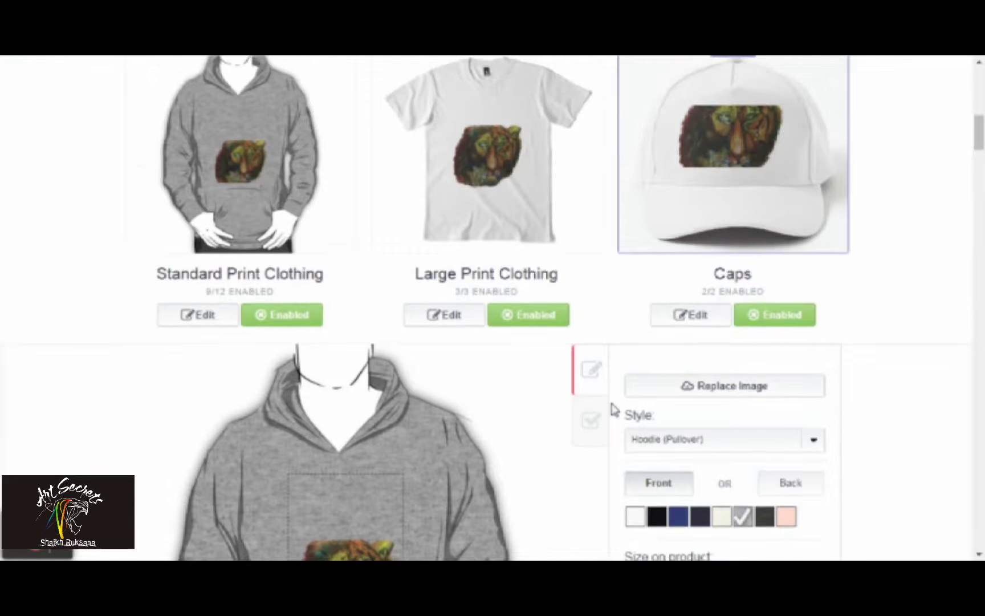
pyautogui.scroll(-4, 514, 409)
pyautogui.moveTo(349, 420); pyautogui.dragTo(345, 352)
pyautogui.scroll(1, 519, 374)
pyautogui.scroll(5, 519, 368)
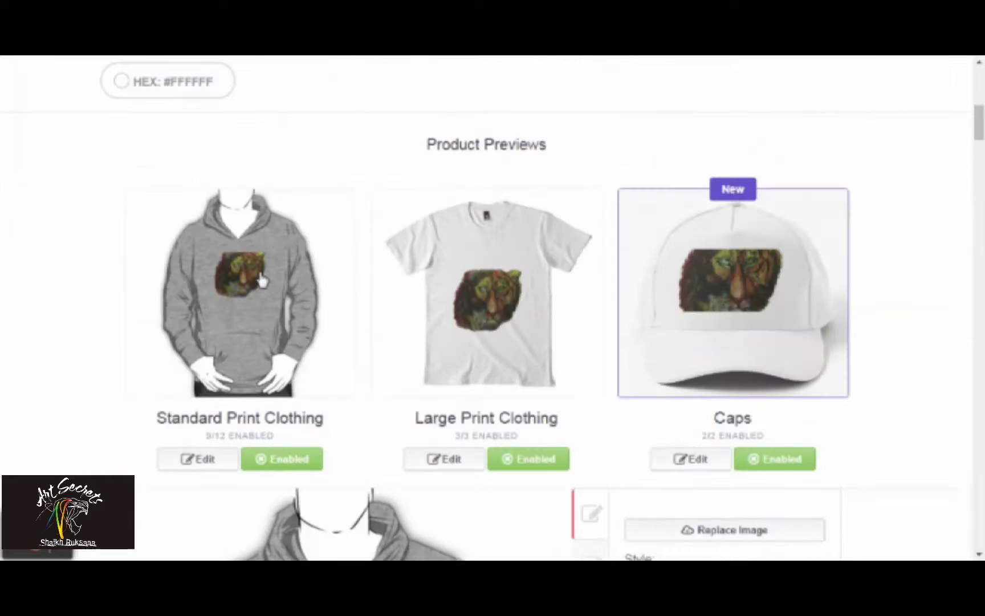
pyautogui.scroll(-3, 562, 418)
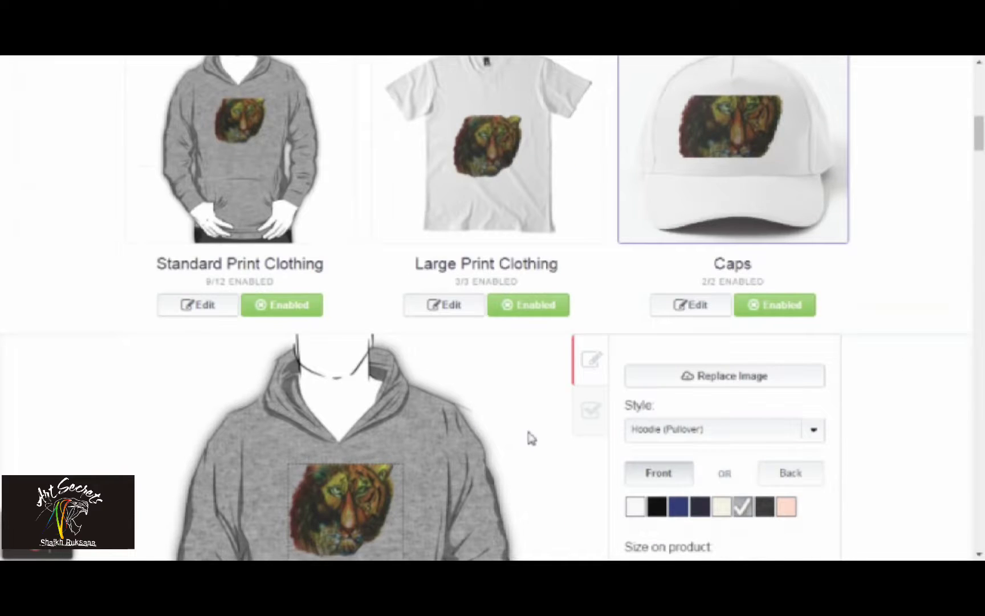
# - Switch the Standard Print Clothing style back to Essential T-Shirt and apply the changes
pyautogui.scroll(-4, 528, 438)
pyautogui.click(821, 205)
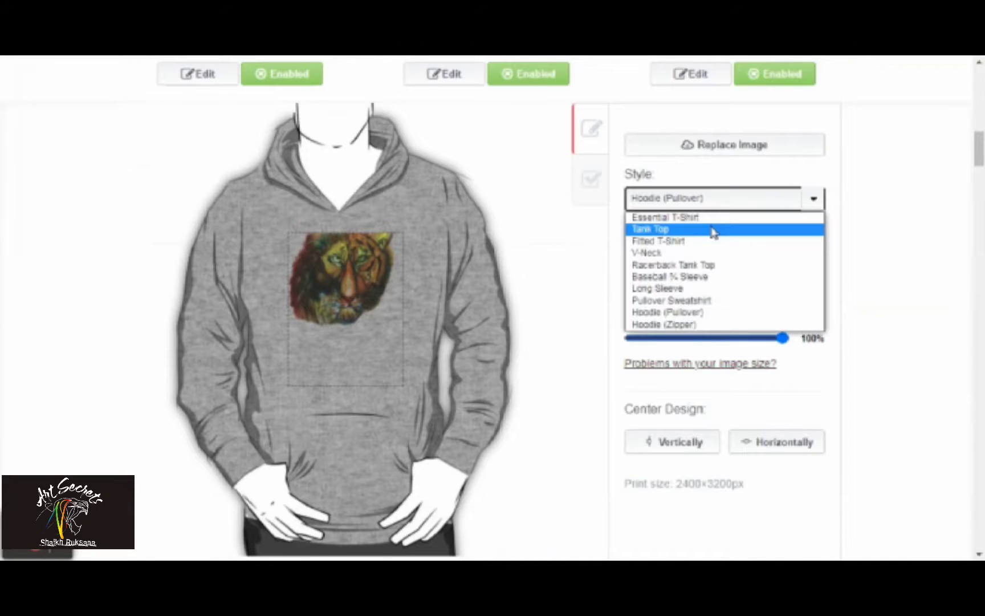
pyautogui.click(706, 217)
pyautogui.scroll(4, 653, 267)
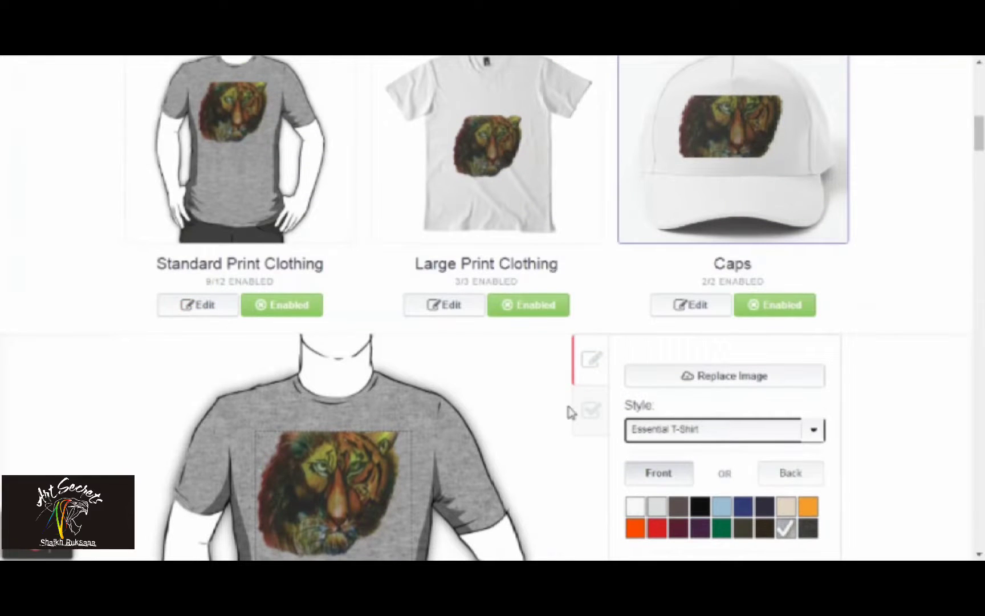
pyautogui.scroll(-8, 716, 468)
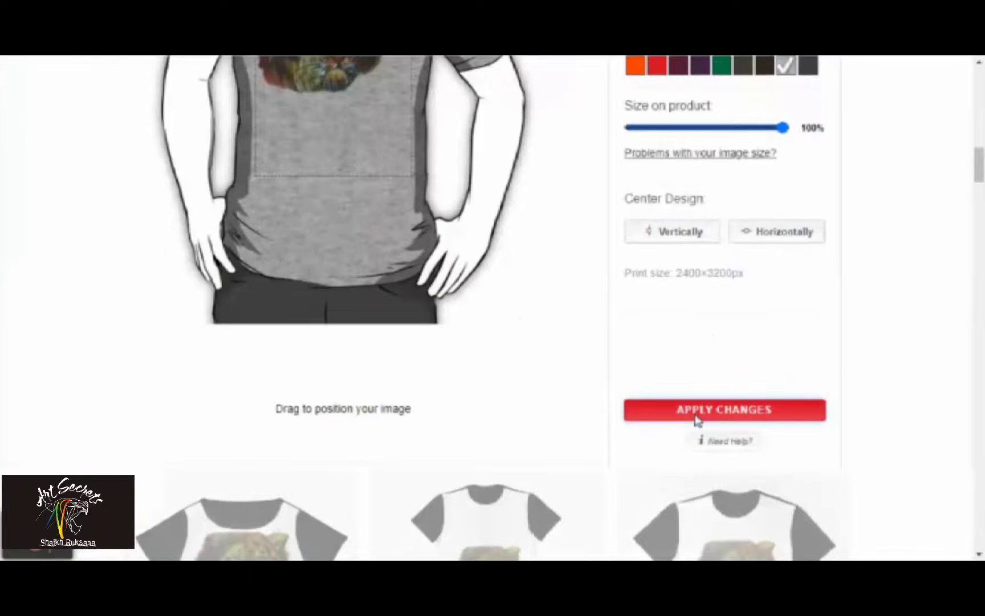
pyautogui.click(697, 416)
pyautogui.scroll(10, 634, 349)
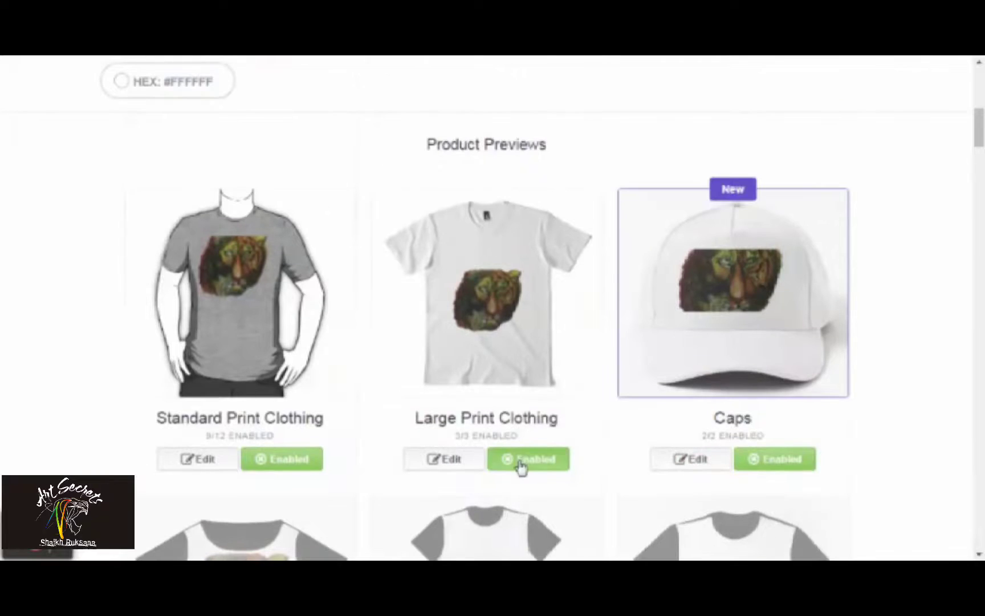
# - Edit Large Print Clothing: move the design to the upper edge of the print area and colour the Premium T-Shirt grey
pyautogui.click(459, 465)
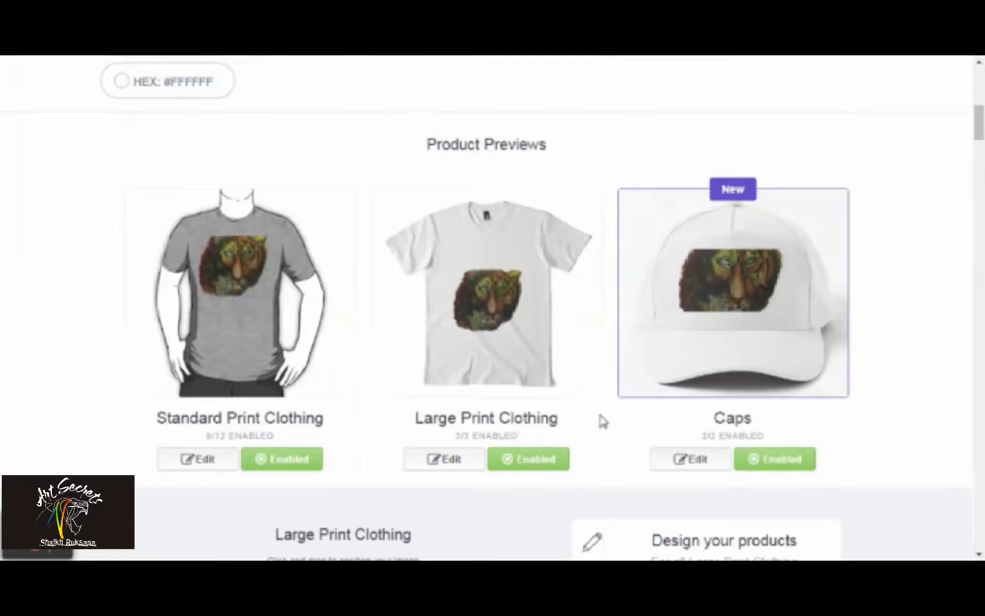
pyautogui.scroll(-5, 599, 415)
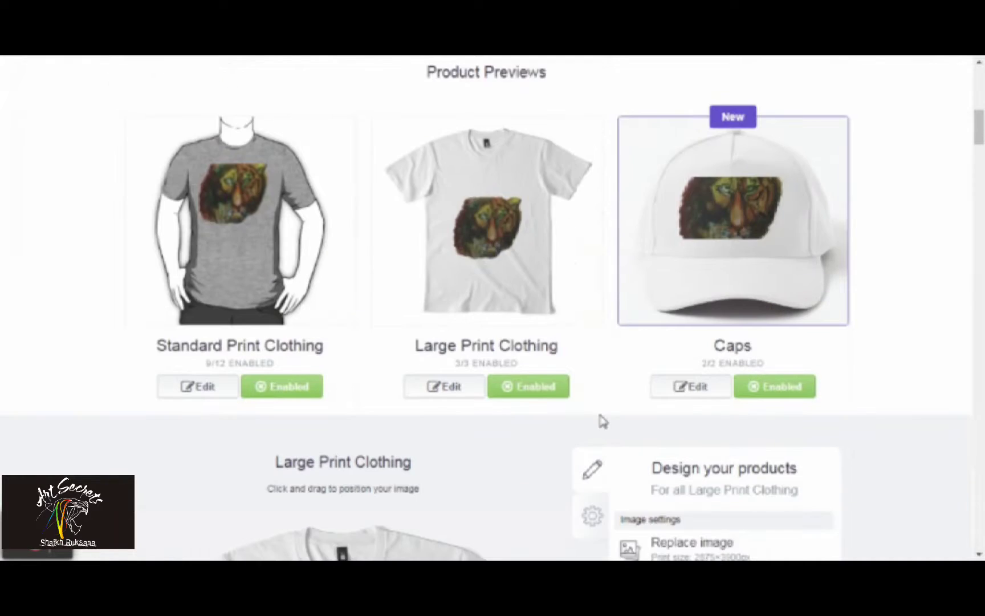
pyautogui.moveTo(359, 454); pyautogui.dragTo(367, 415)
pyautogui.scroll(-3, 576, 492)
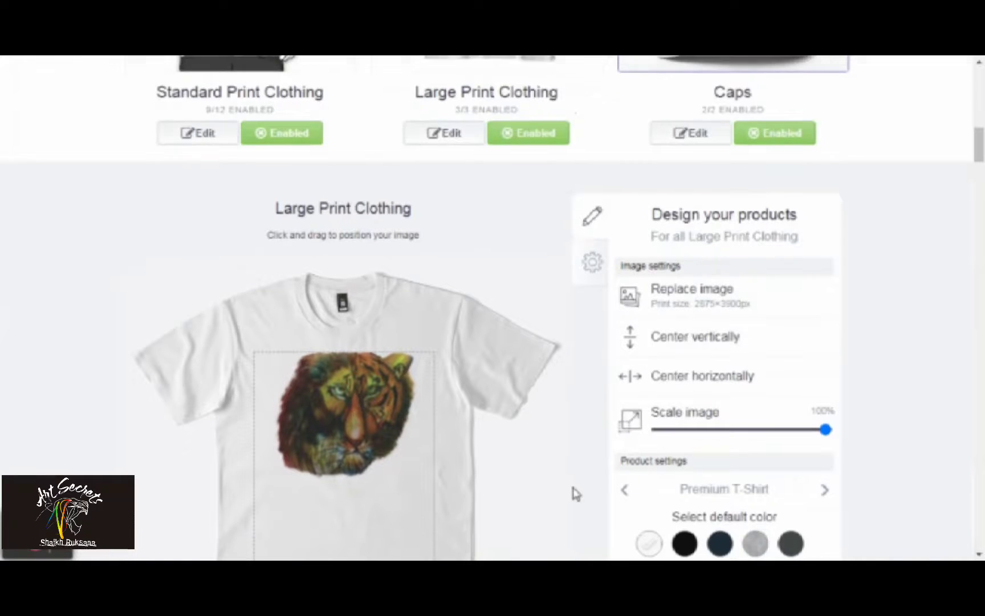
pyautogui.click(760, 409)
pyautogui.scroll(3, 760, 369)
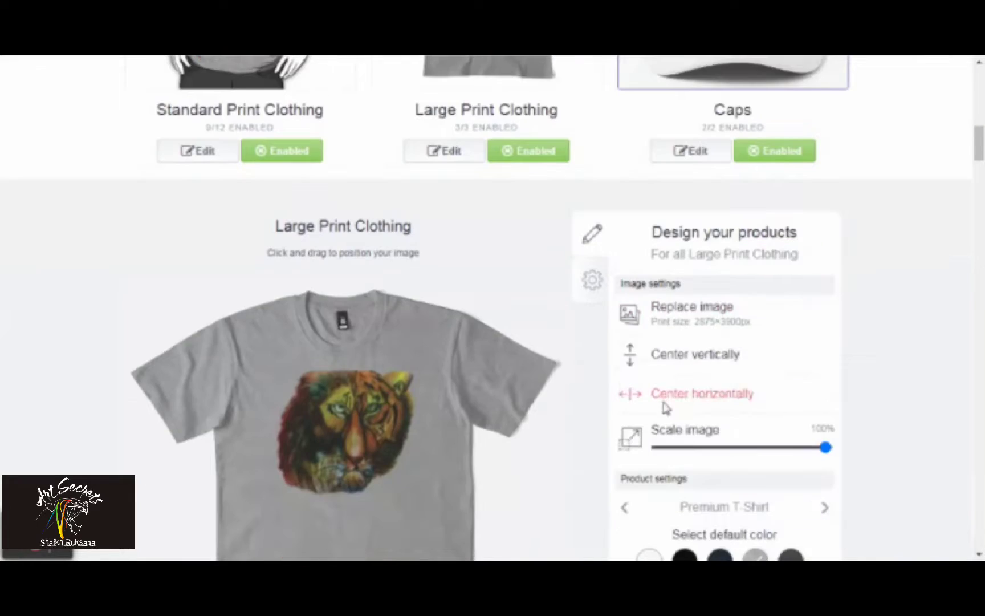
# - Set the Premium Scoop T-Shirt's default color to grey
pyautogui.click(824, 508)
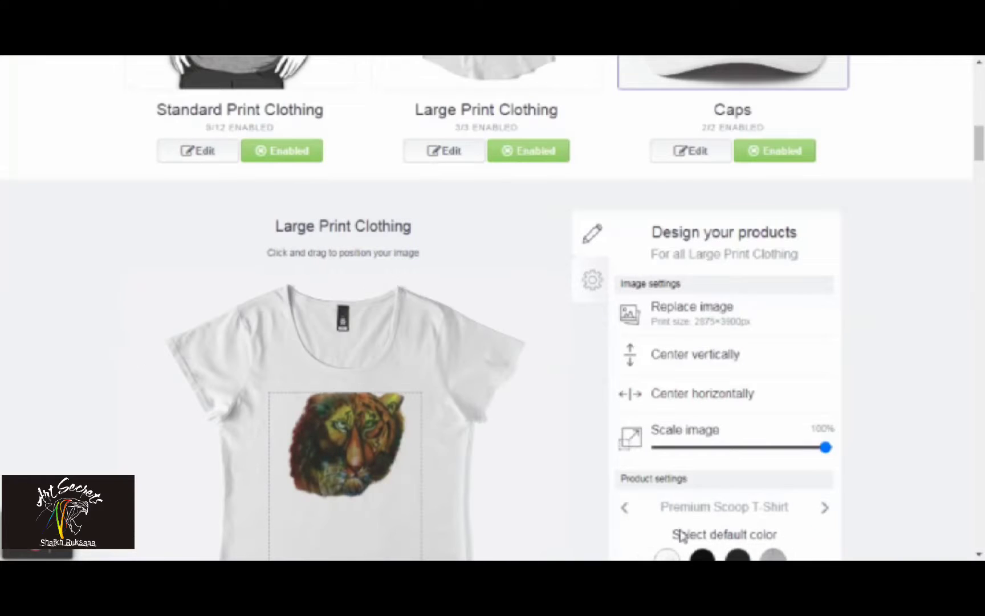
pyautogui.scroll(-2, 722, 491)
pyautogui.click(772, 484)
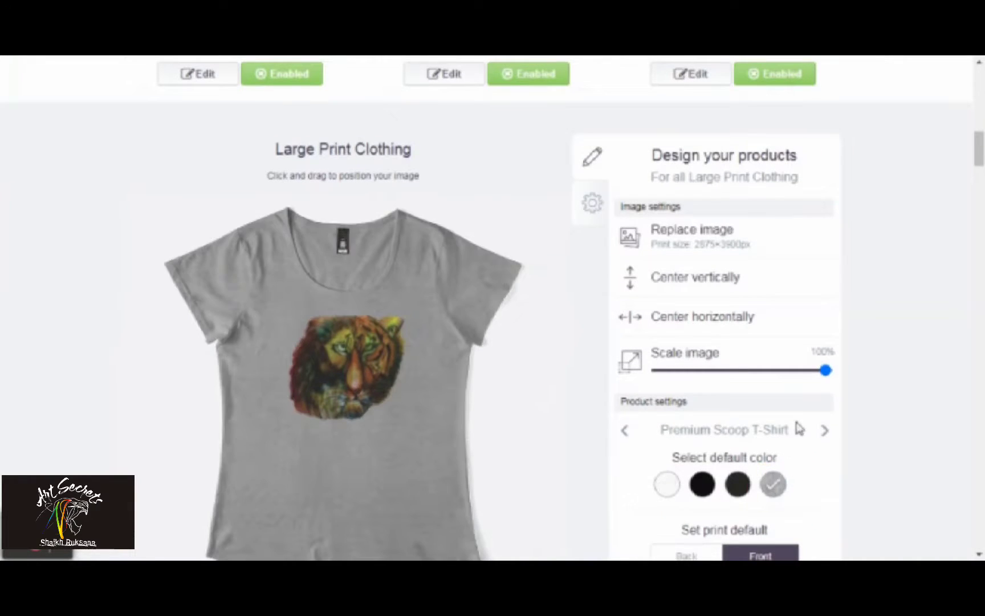
# - Colour the Long T-Shirt dark grey and apply the Large Print Clothing changes with the Premium Scoop T-Shirt as the displayed product
pyautogui.click(825, 430)
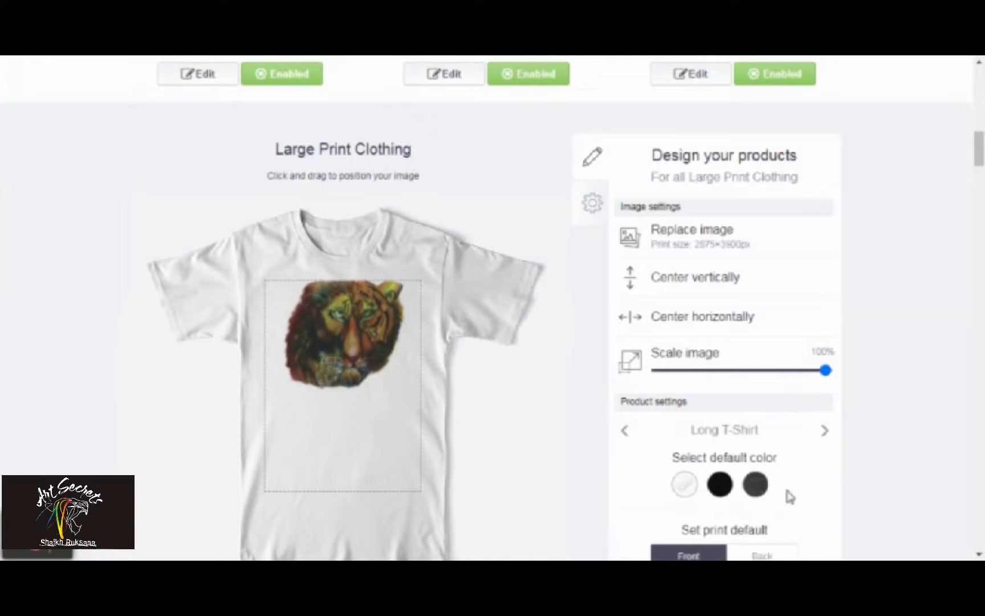
pyautogui.click(751, 487)
pyautogui.scroll(-3, 763, 425)
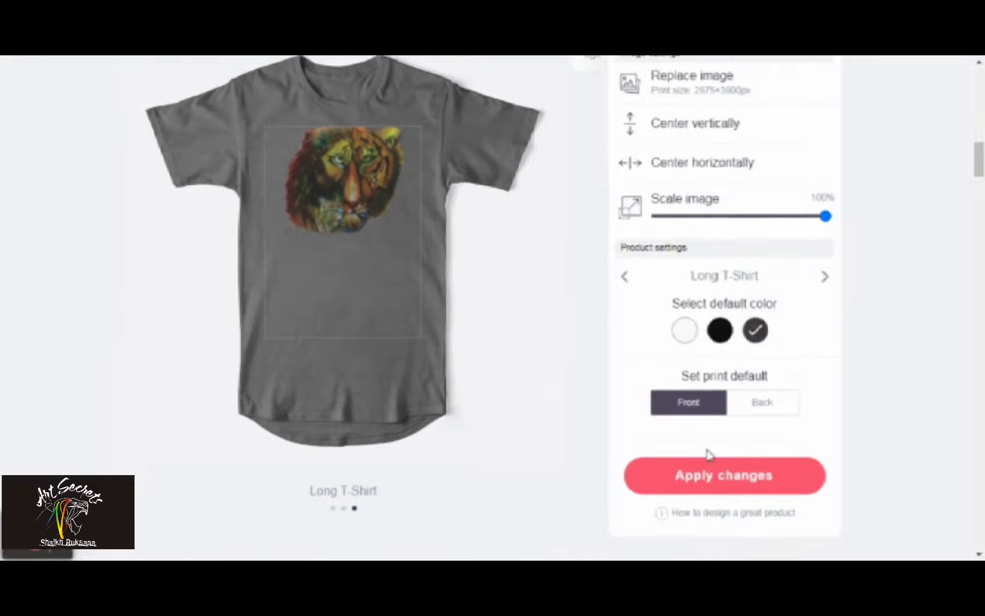
pyautogui.click(624, 276)
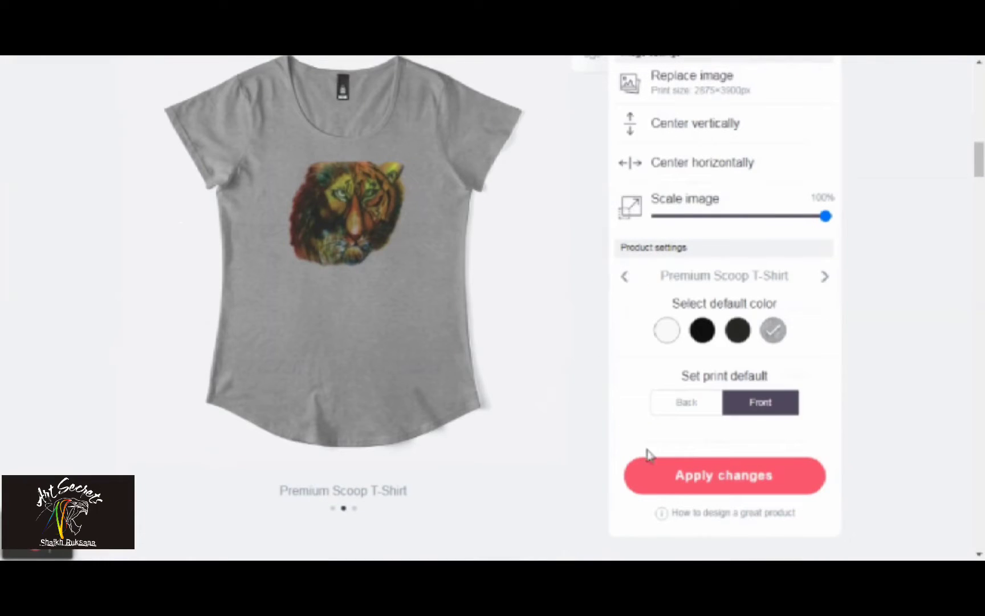
pyautogui.click(676, 479)
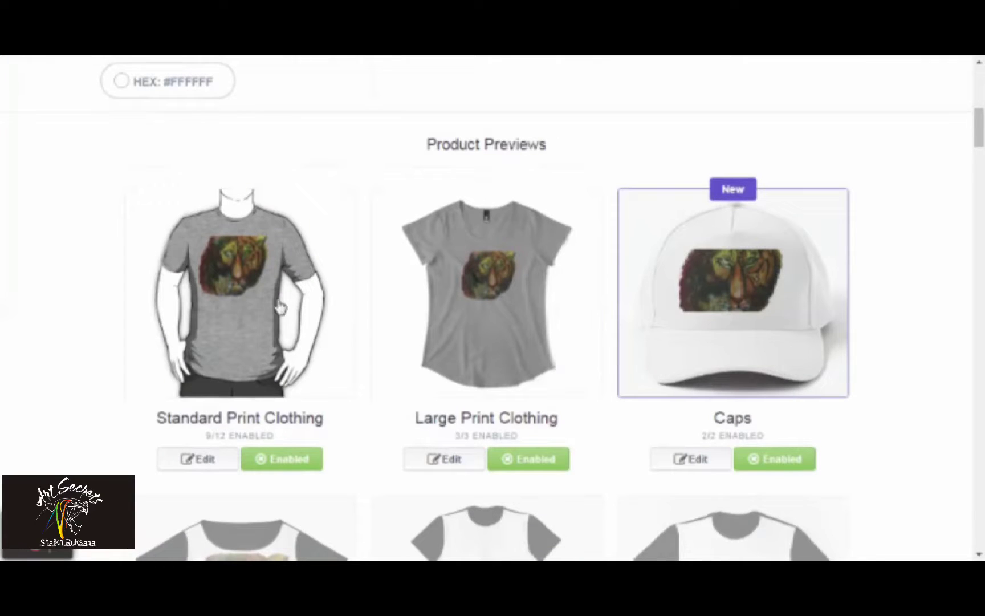
# - Open the Caps for editing, set the Dad Hat's default color to slate grey and check the cap preview
pyautogui.click(690, 460)
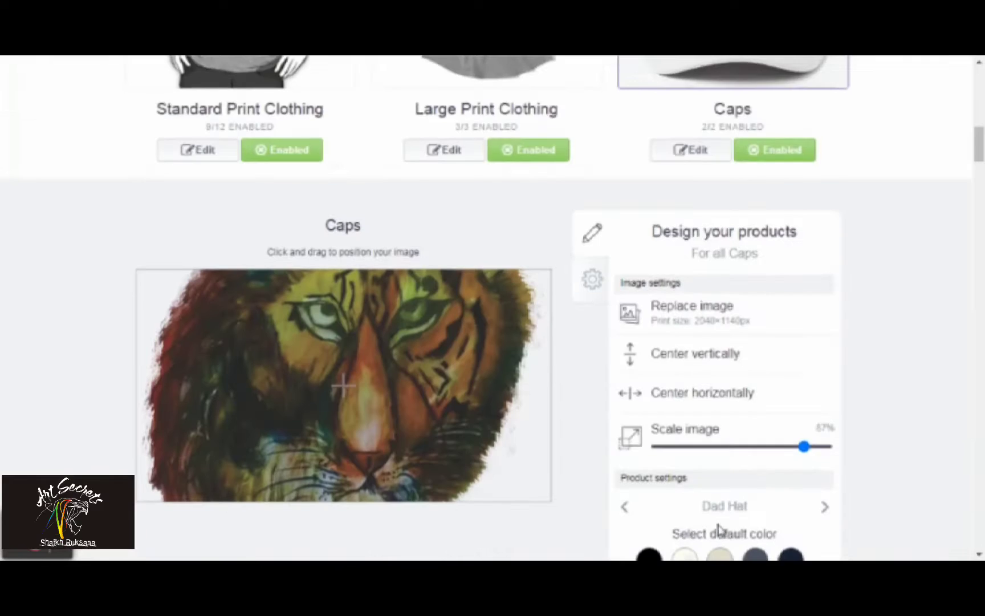
pyautogui.scroll(-3, 719, 530)
pyautogui.click(754, 407)
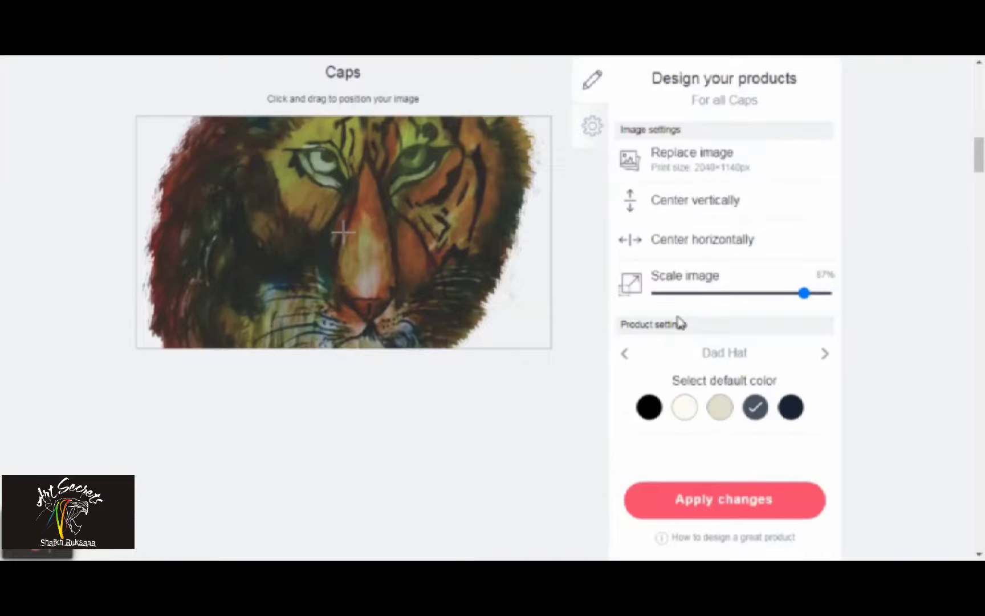
pyautogui.scroll(4, 678, 325)
pyautogui.scroll(4, 677, 359)
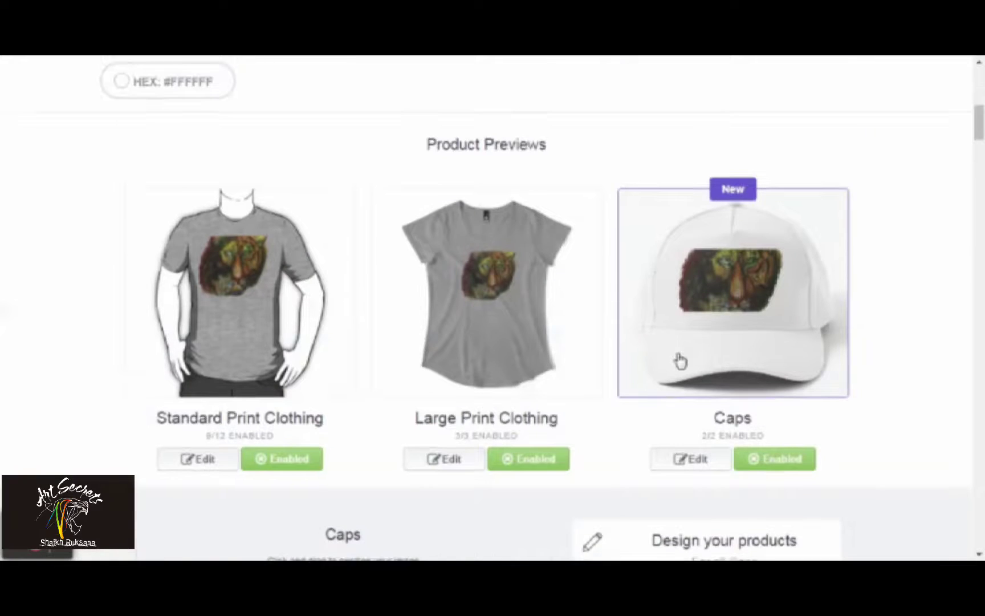
# - Move the cap design down so the tiger's ear fits inside the print area, and check it on the cap preview
pyautogui.scroll(-7, 678, 358)
pyautogui.scroll(-1, 680, 360)
pyautogui.moveTo(451, 207); pyautogui.dragTo(440, 267)
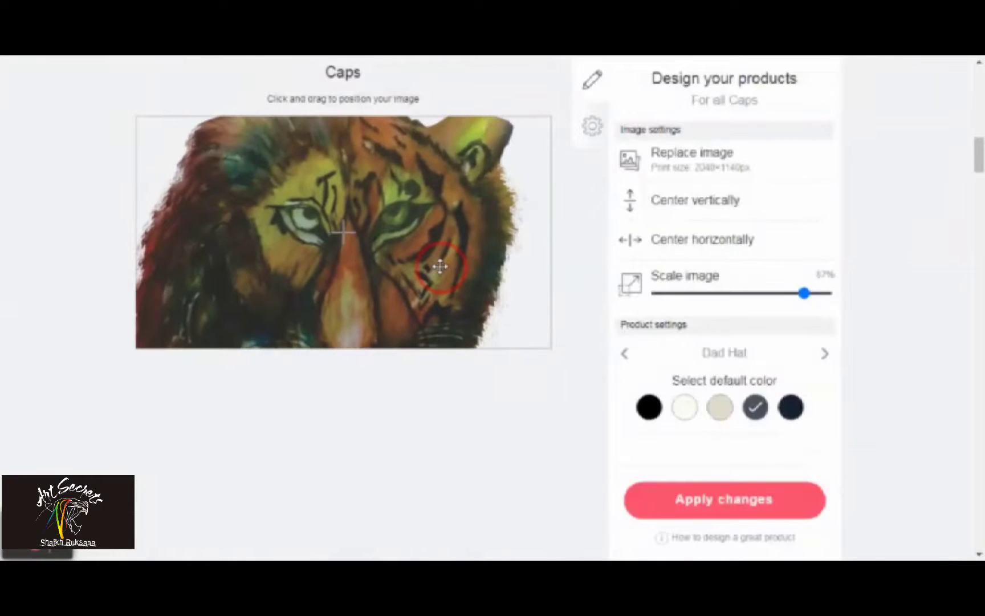
pyautogui.scroll(6, 634, 310)
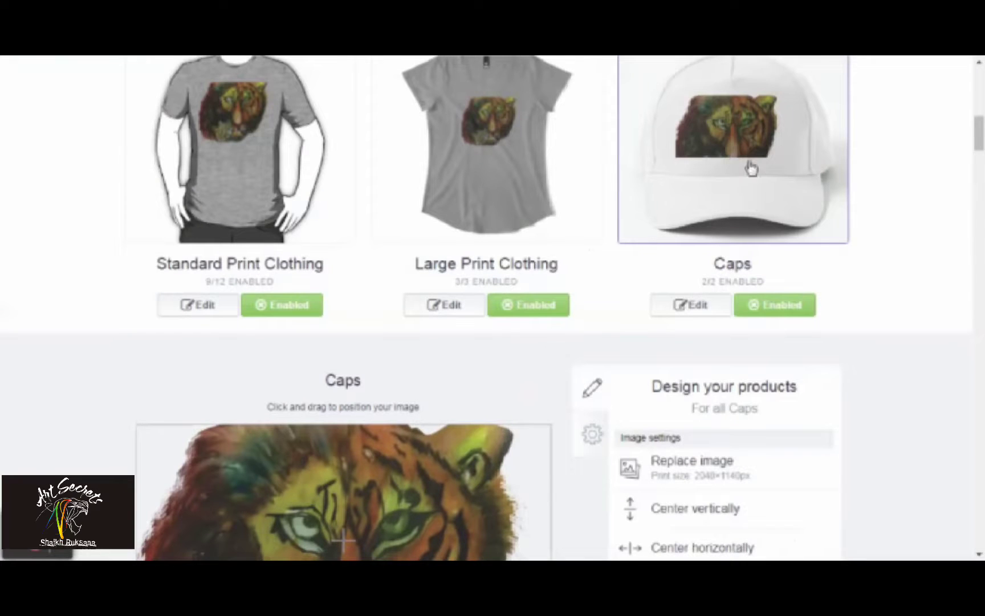
# - Scale the cap design to 55% and reposition it so the whole head fits inside the print area
pyautogui.scroll(-4, 707, 379)
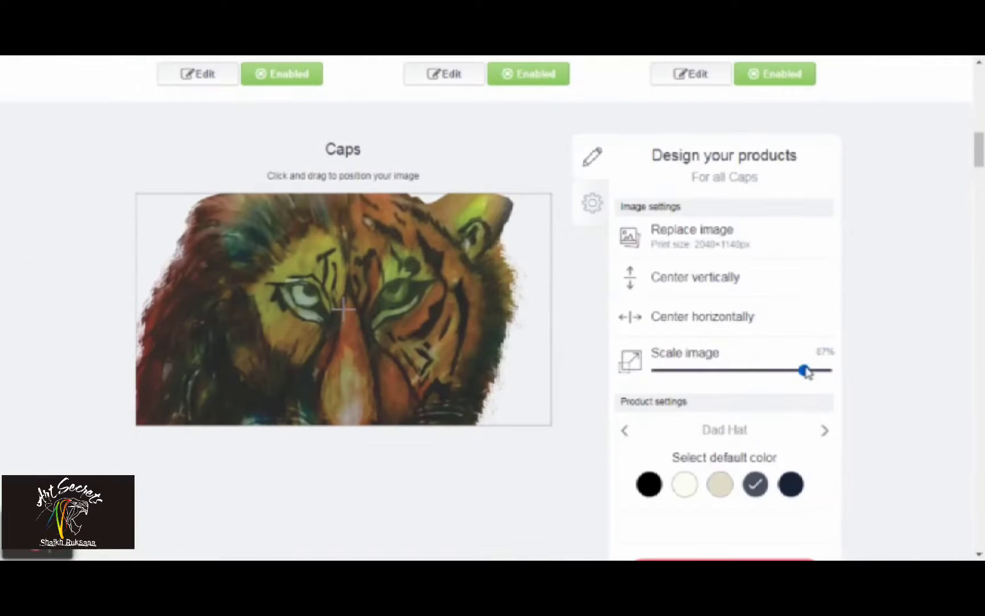
pyautogui.moveTo(805, 370); pyautogui.dragTo(752, 370)
pyautogui.moveTo(413, 346); pyautogui.dragTo(400, 280)
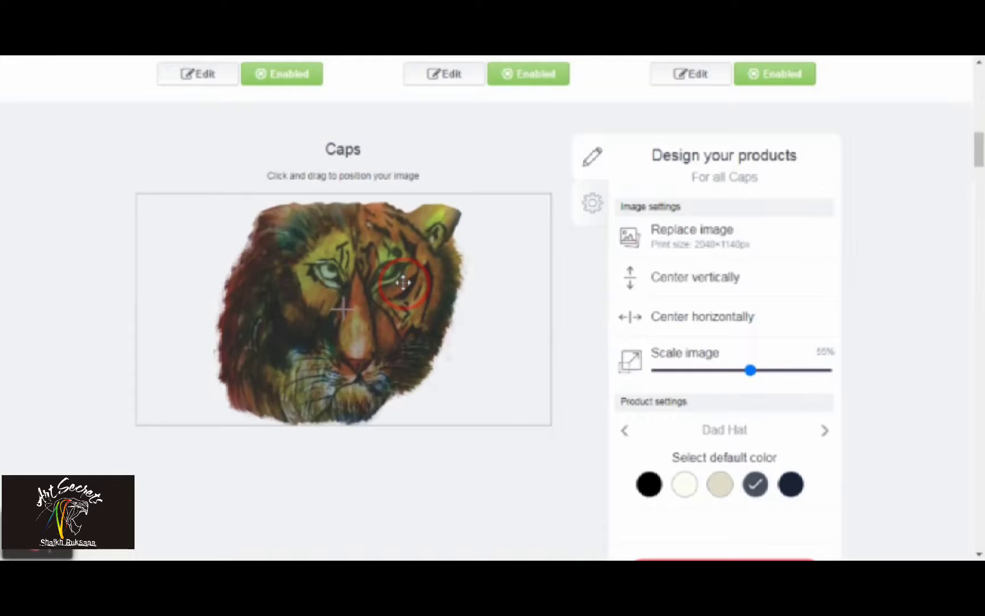
pyautogui.scroll(6, 607, 289)
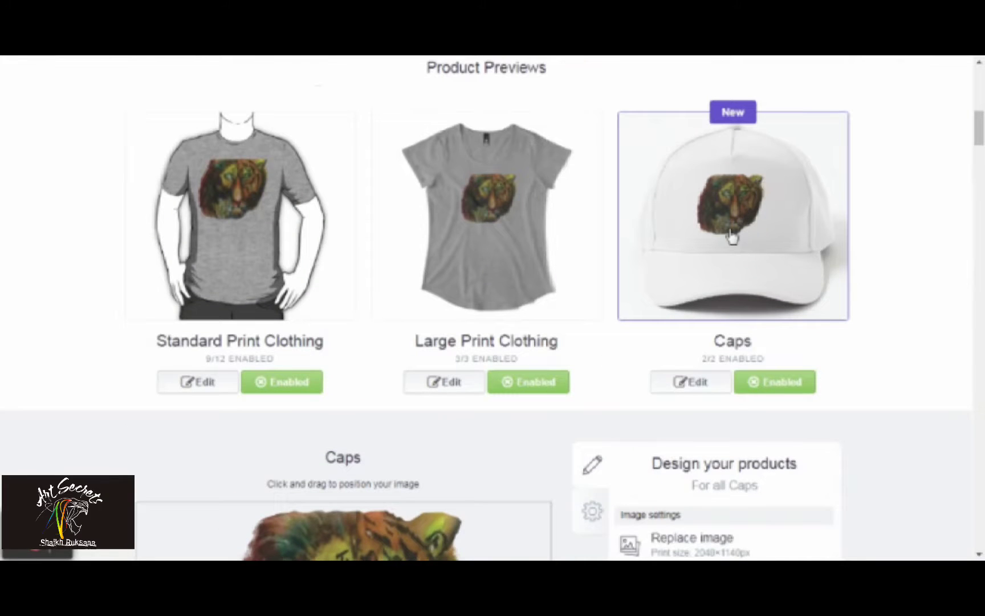
# - Scale the cap design to 66% and check it on the cap preview
pyautogui.scroll(-4, 732, 235)
pyautogui.moveTo(754, 447)
pyautogui.mouseDown()
pyautogui.moveTo(782, 450)
pyautogui.moveTo(767, 451)
pyautogui.mouseUp()
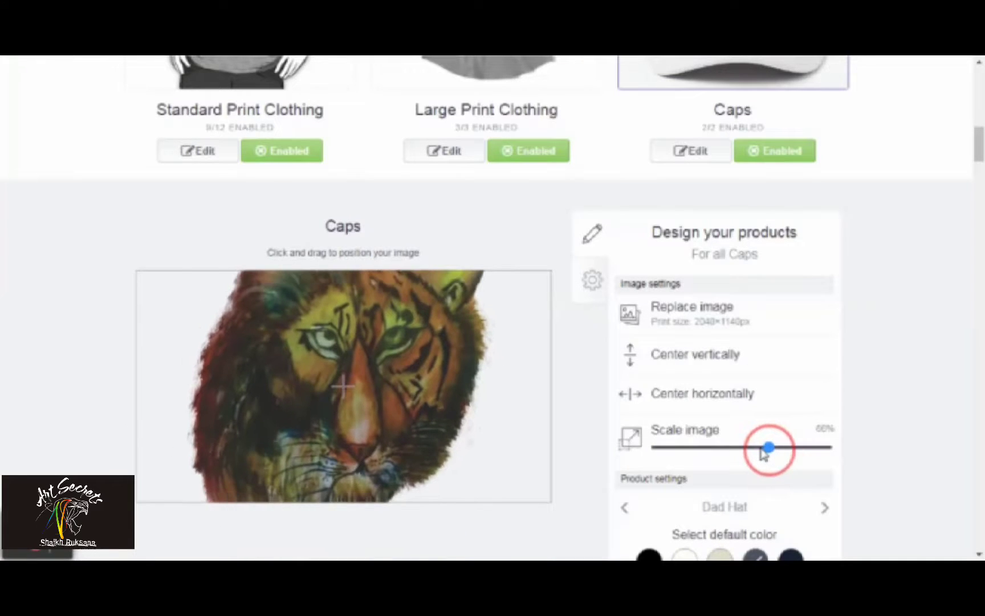
pyautogui.scroll(6, 715, 297)
pyautogui.scroll(-3, 736, 398)
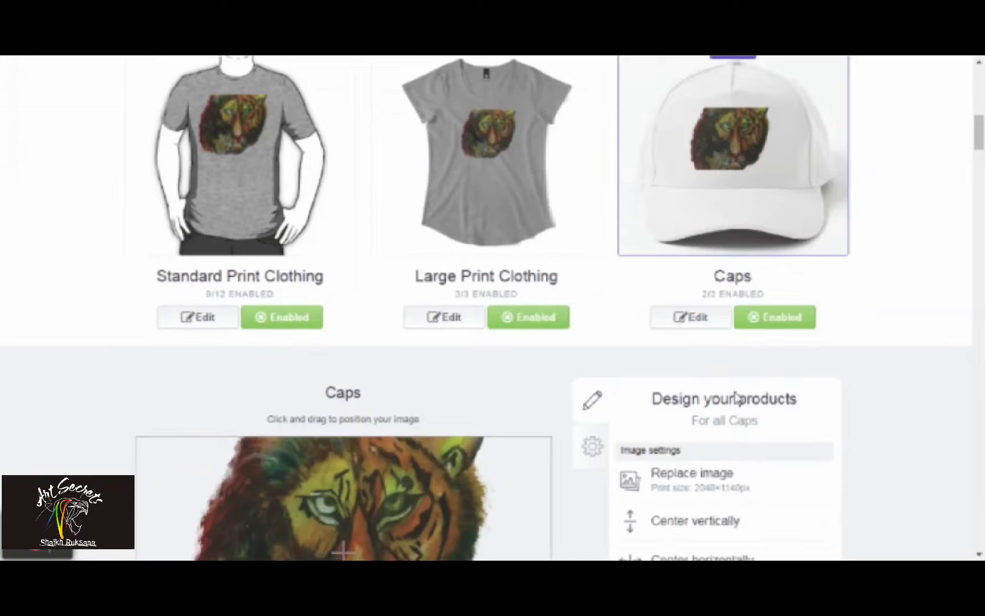
# - Set the Dad Hat's default color to beige and apply the Caps changes
pyautogui.scroll(-4, 747, 444)
pyautogui.scroll(-3, 721, 479)
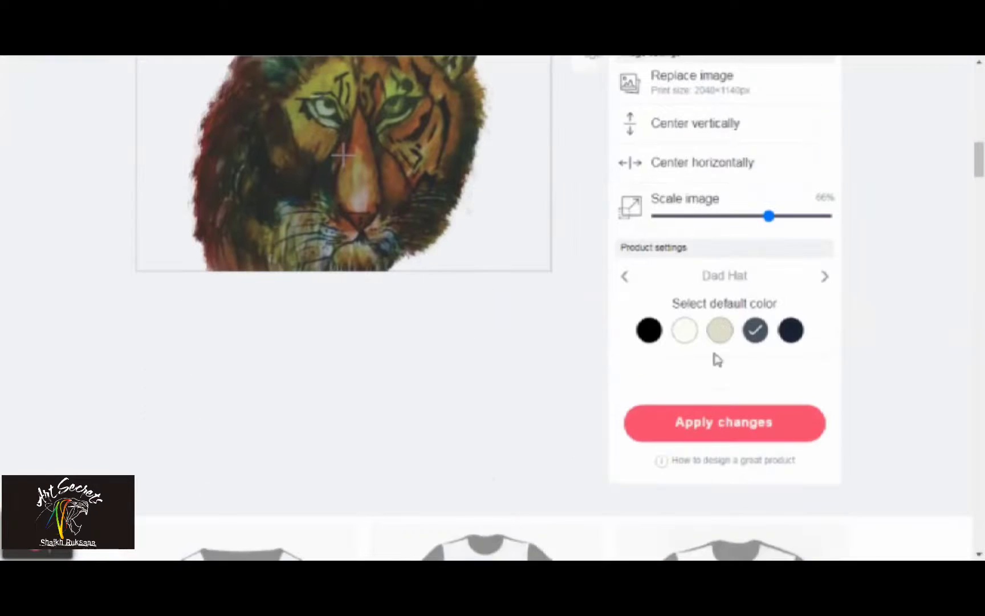
pyautogui.click(719, 333)
pyautogui.scroll(-1, 700, 429)
pyautogui.click(745, 389)
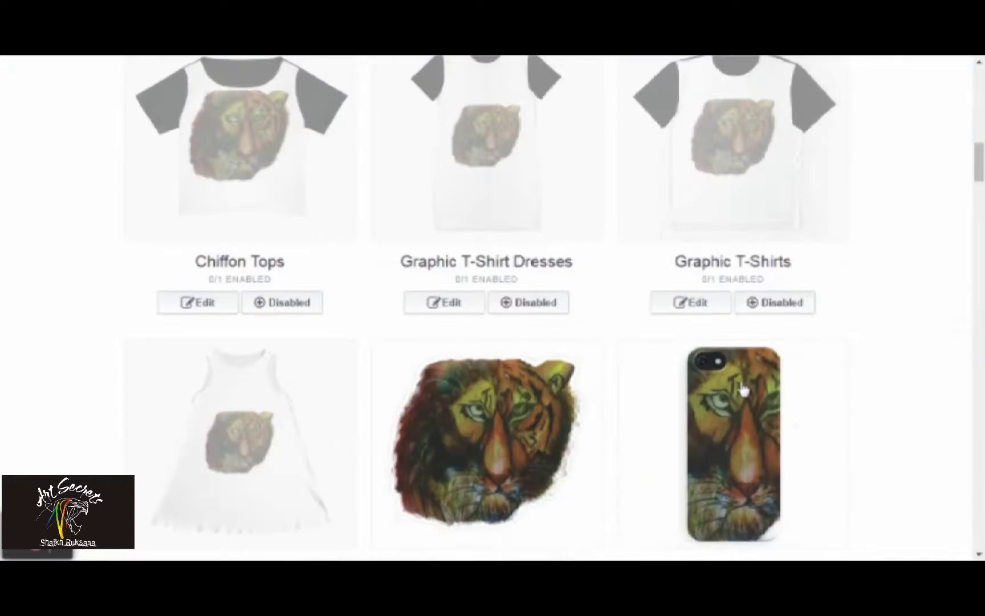
# - Open the Phone Cases & Skins for editing and scale the image to 55% so the whole head fits the case
pyautogui.scroll(-5, 301, 435)
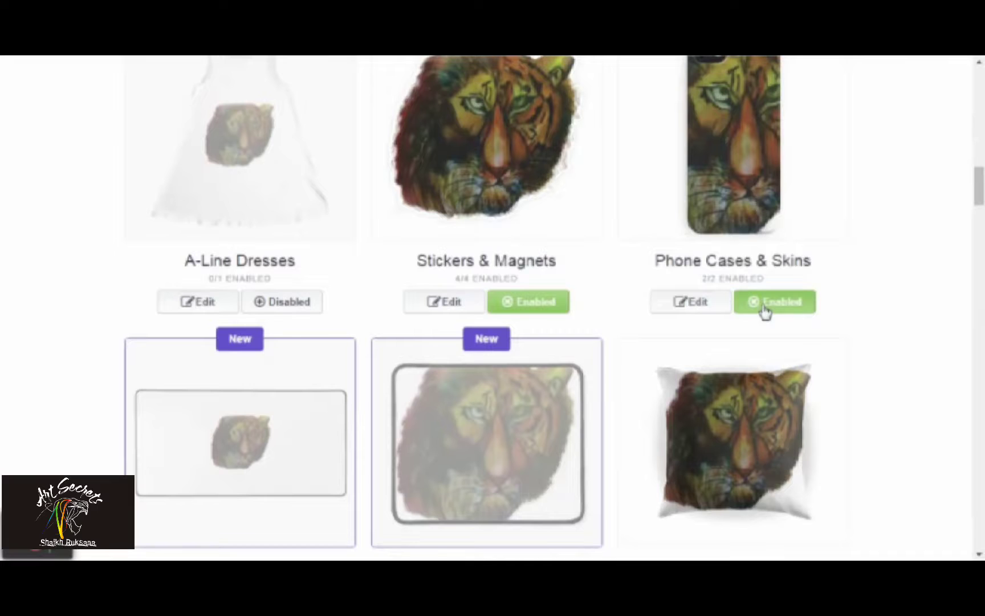
pyautogui.scroll(1, 752, 257)
pyautogui.click(692, 378)
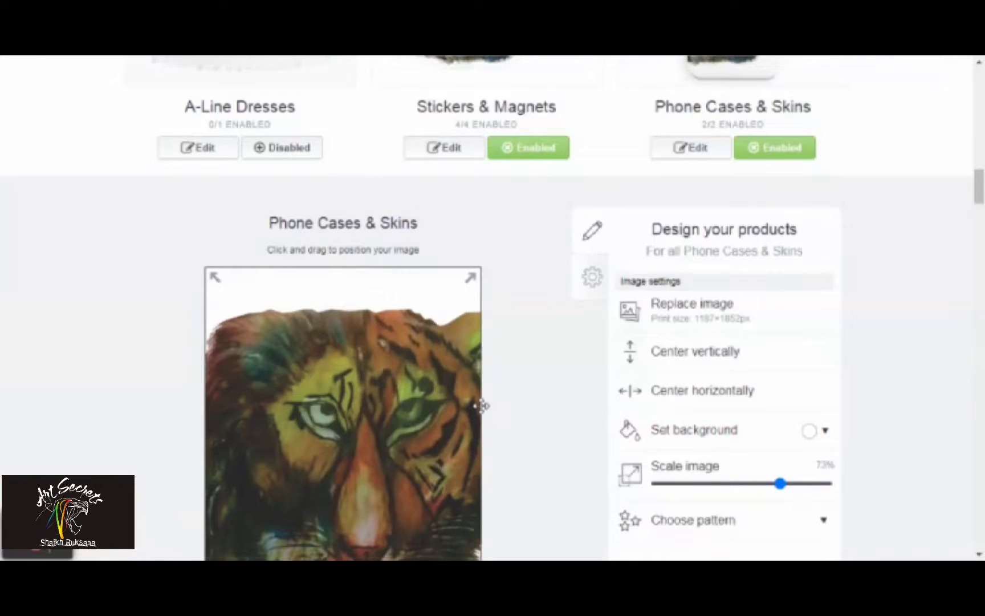
pyautogui.scroll(-4, 479, 405)
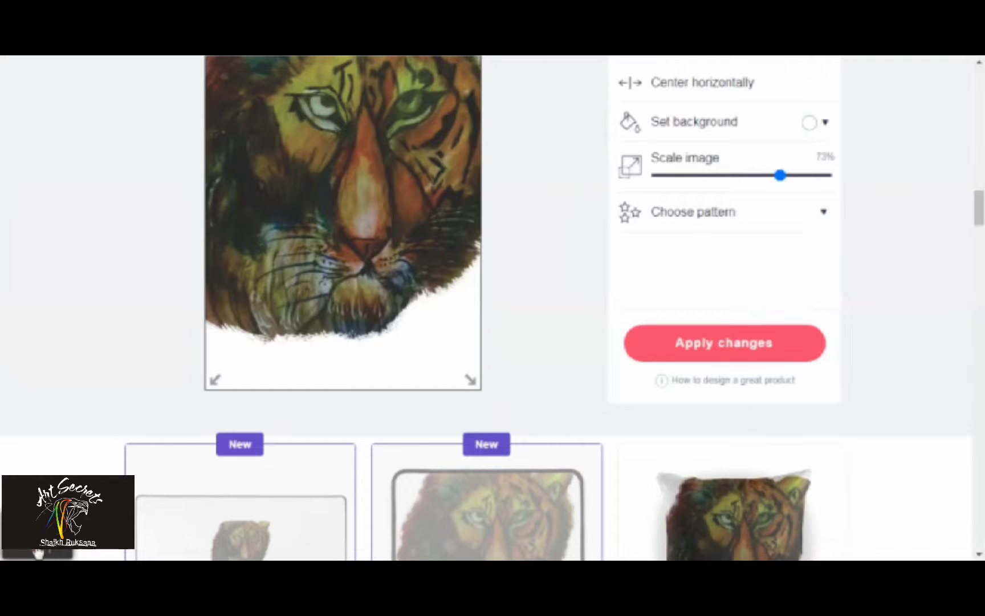
pyautogui.scroll(2, 724, 228)
pyautogui.moveTo(770, 255); pyautogui.dragTo(754, 274)
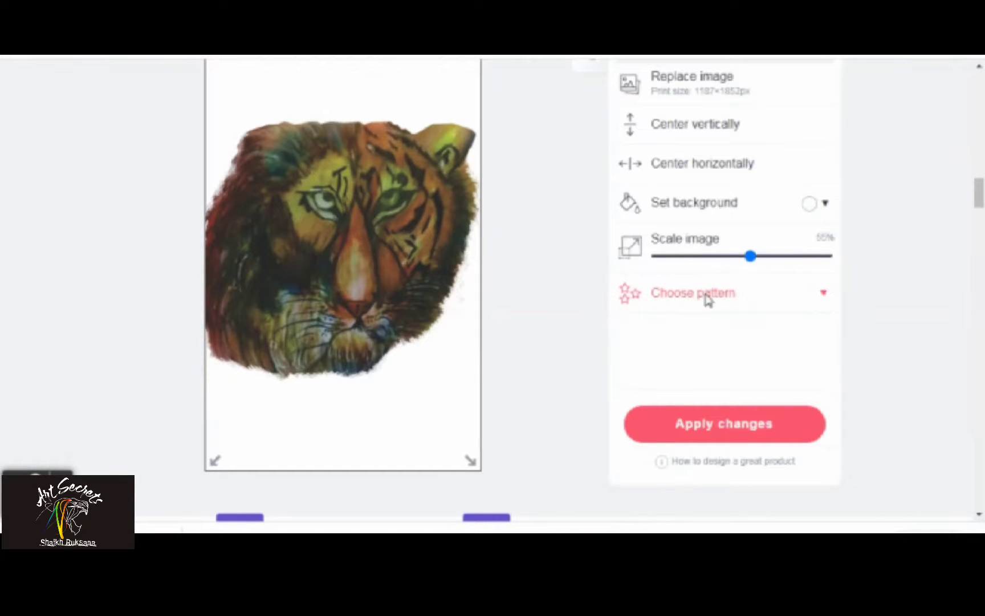
# - Try a light grey background (#b3b4b8) on the Phone Cases & Skins and check it on the phone case preview
pyautogui.click(808, 205)
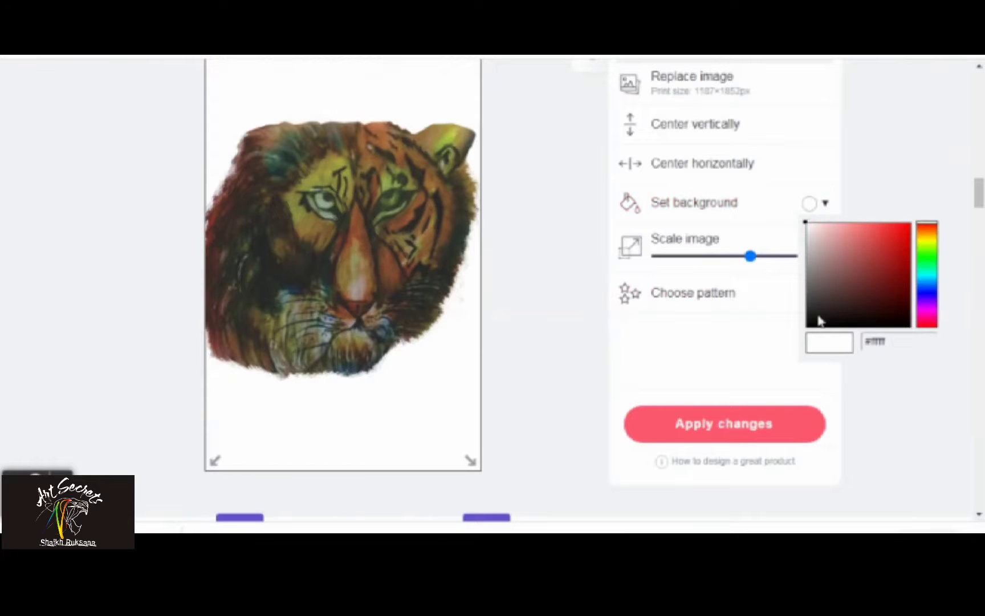
pyautogui.click(816, 248)
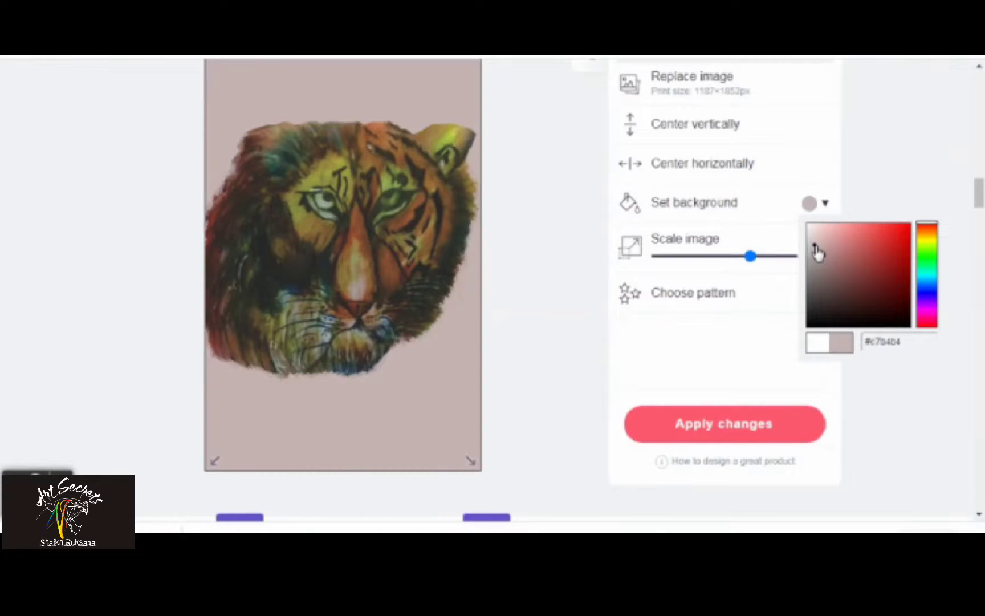
pyautogui.click(924, 287)
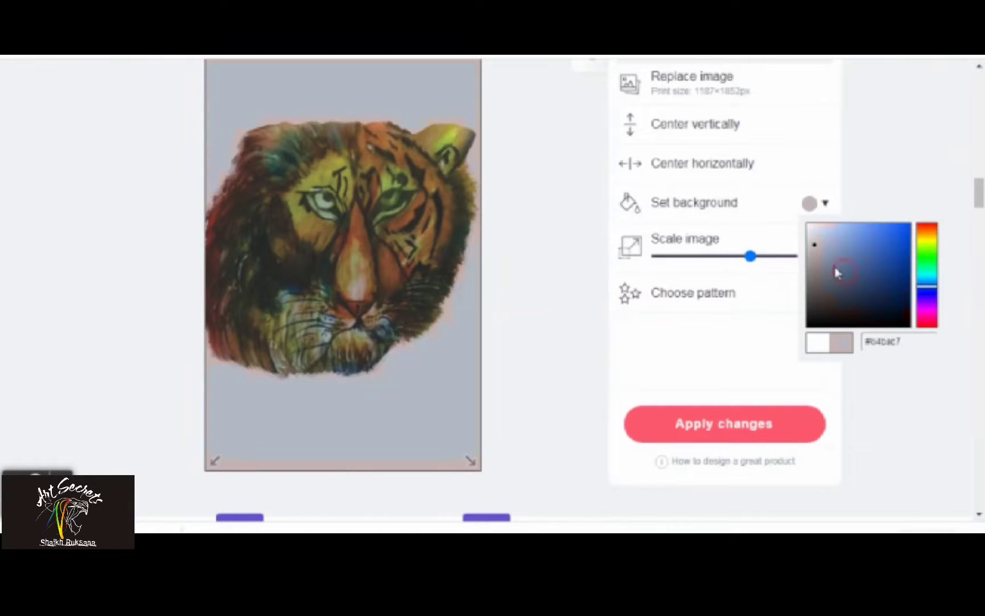
pyautogui.moveTo(814, 242); pyautogui.dragTo(811, 272)
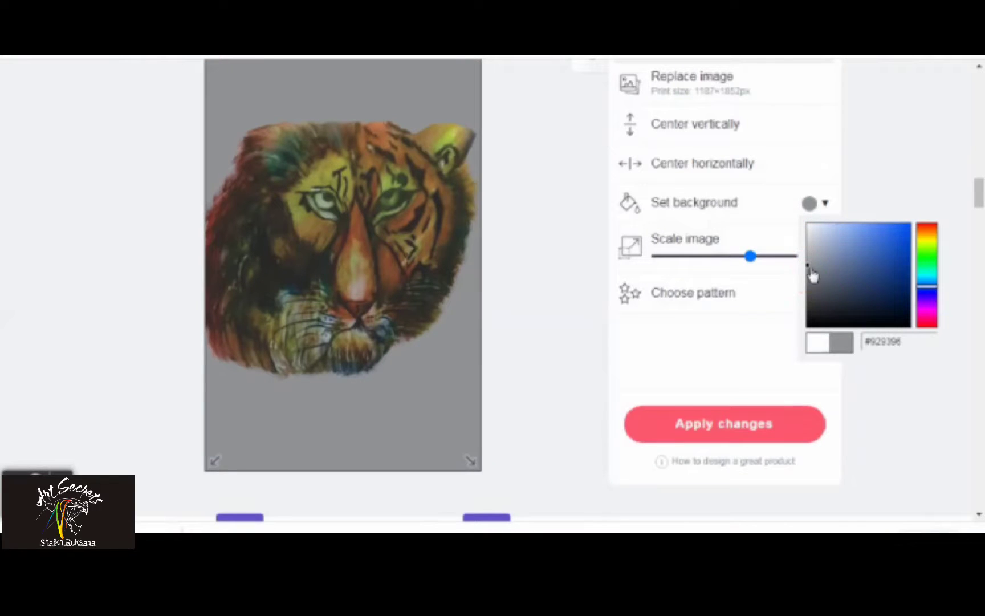
pyautogui.click(820, 270)
pyautogui.click(812, 255)
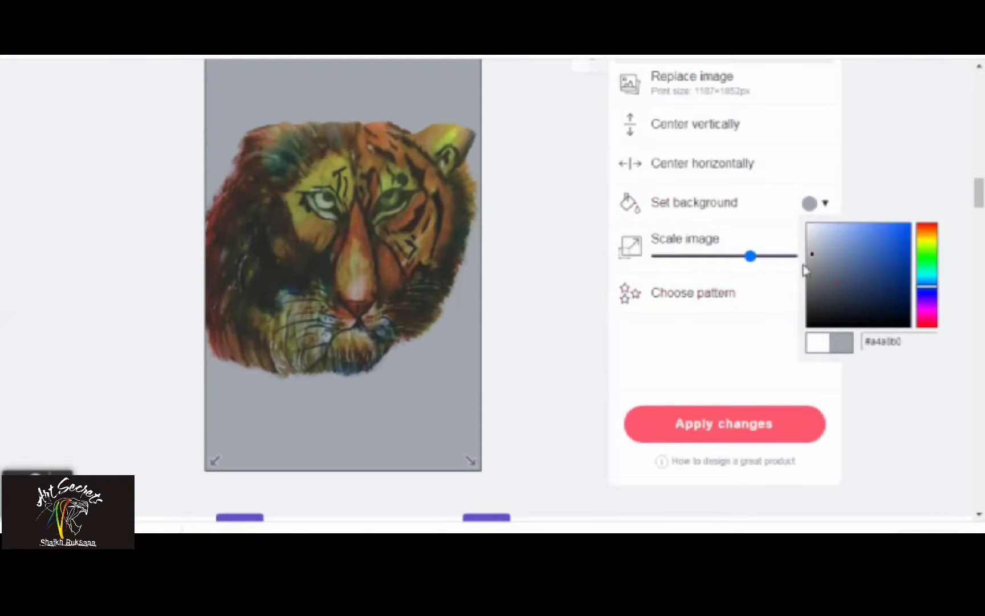
pyautogui.click(812, 246)
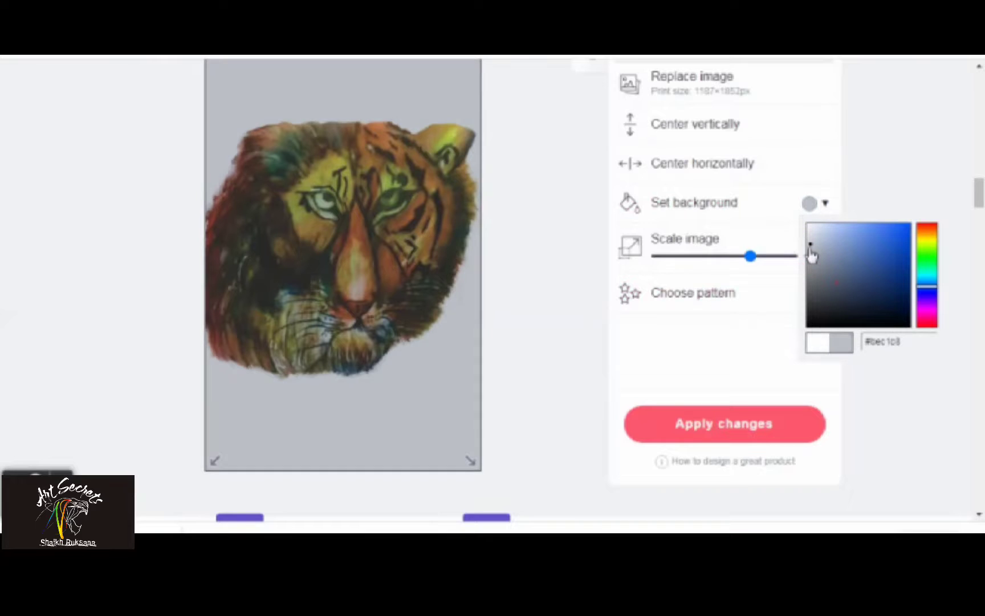
pyautogui.click(808, 251)
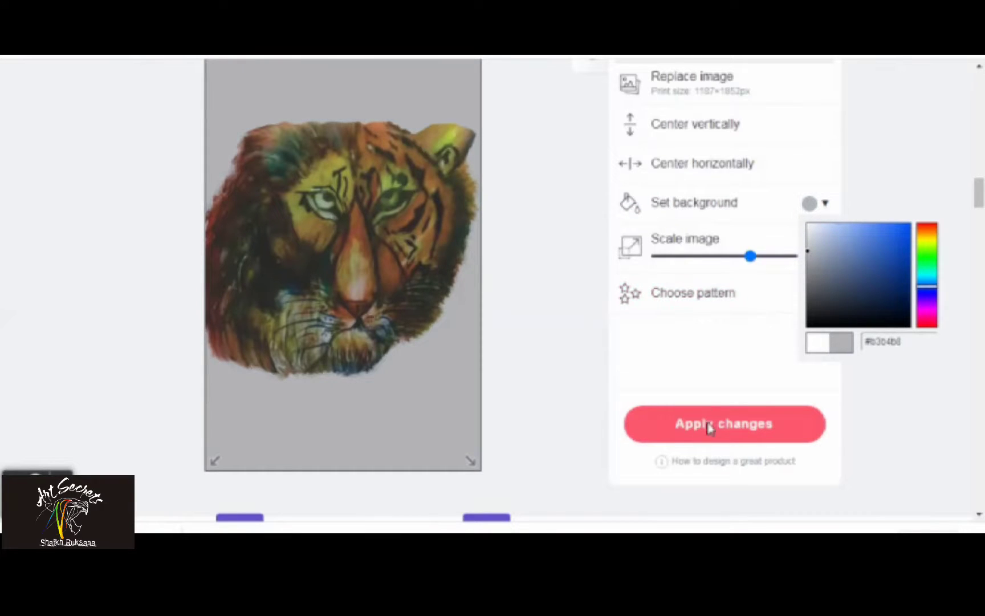
pyautogui.scroll(1, 625, 282)
pyautogui.scroll(8, 774, 140)
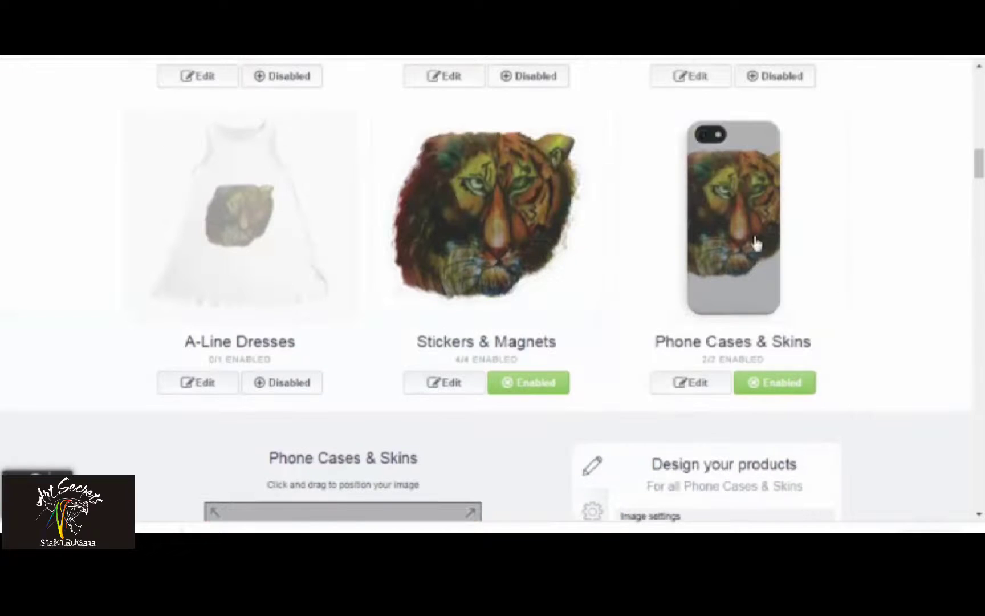
# - Set the Phone Cases & Skins background to orange-brown #9f6119 and check it on the phone case preview
pyautogui.scroll(-7, 755, 242)
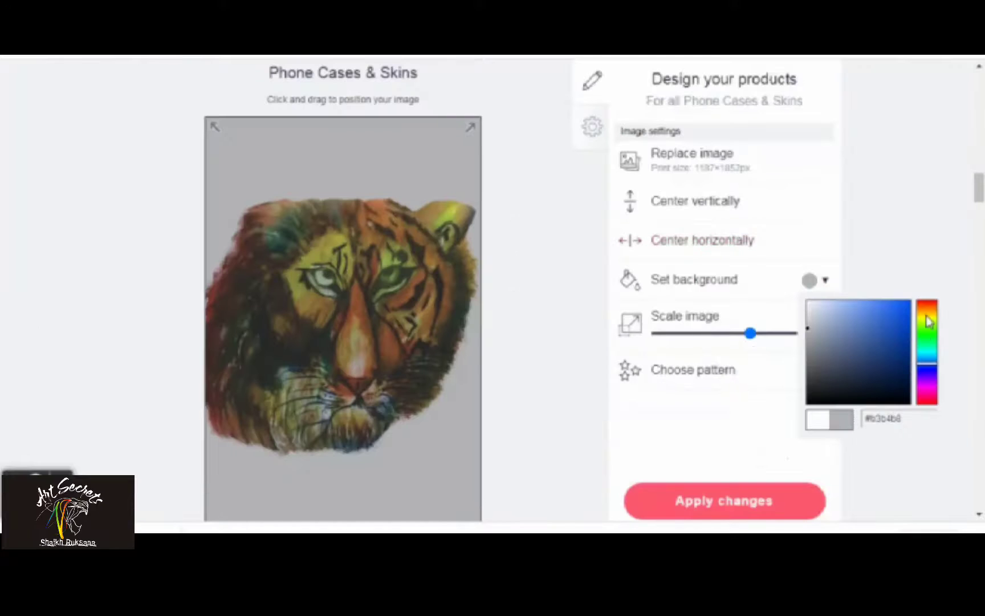
pyautogui.click(927, 311)
pyautogui.click(848, 313)
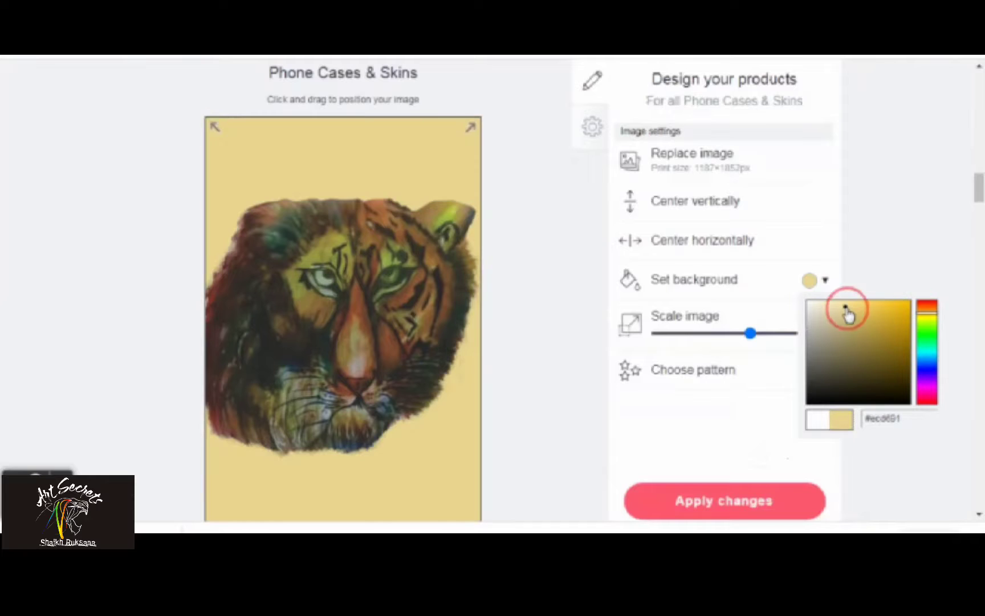
pyautogui.click(883, 359)
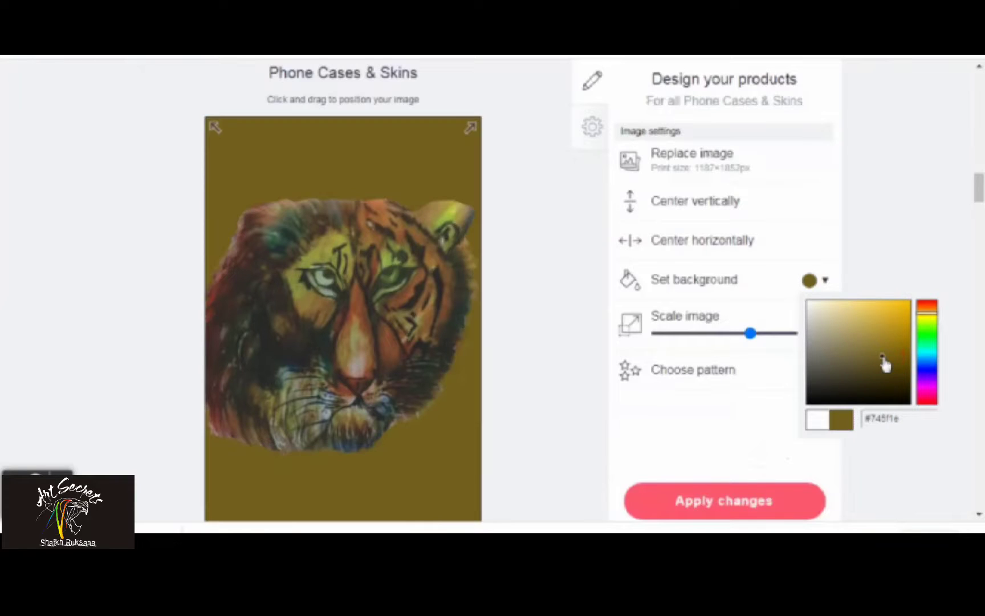
pyautogui.click(928, 313)
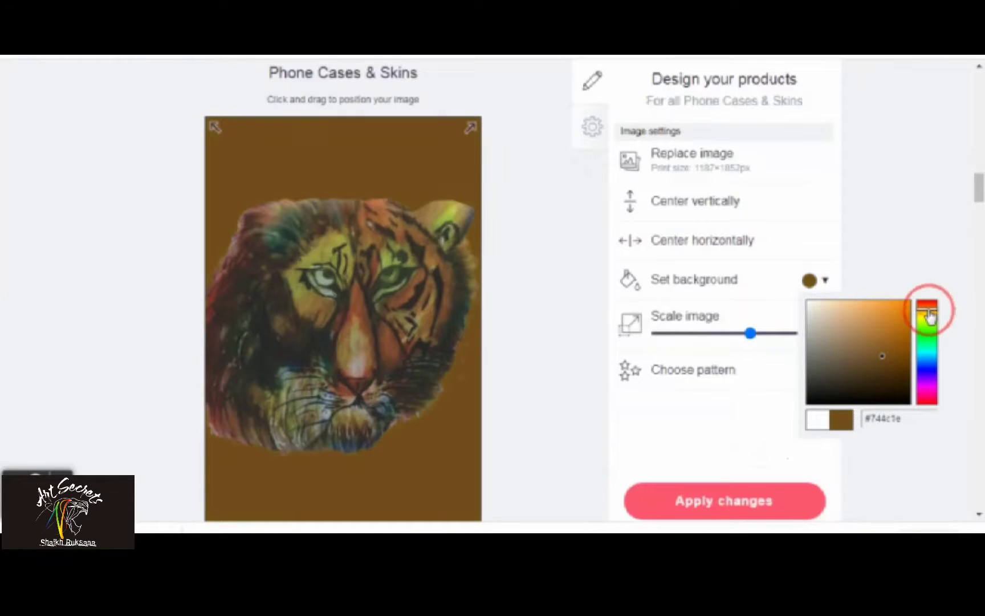
pyautogui.scroll(3, 418, 336)
pyautogui.scroll(-2, 420, 336)
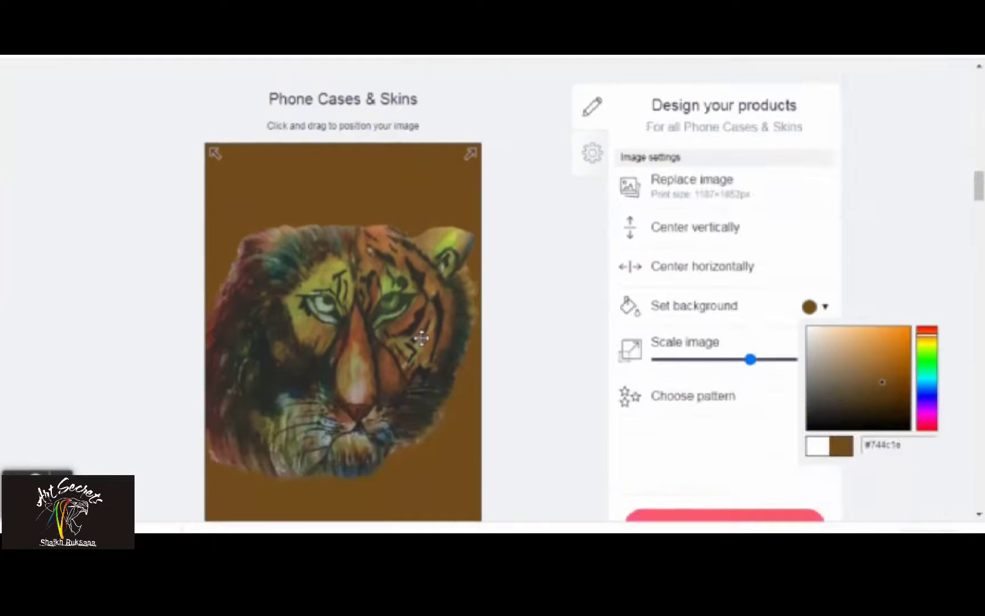
pyautogui.scroll(-3, 420, 338)
pyautogui.click(893, 261)
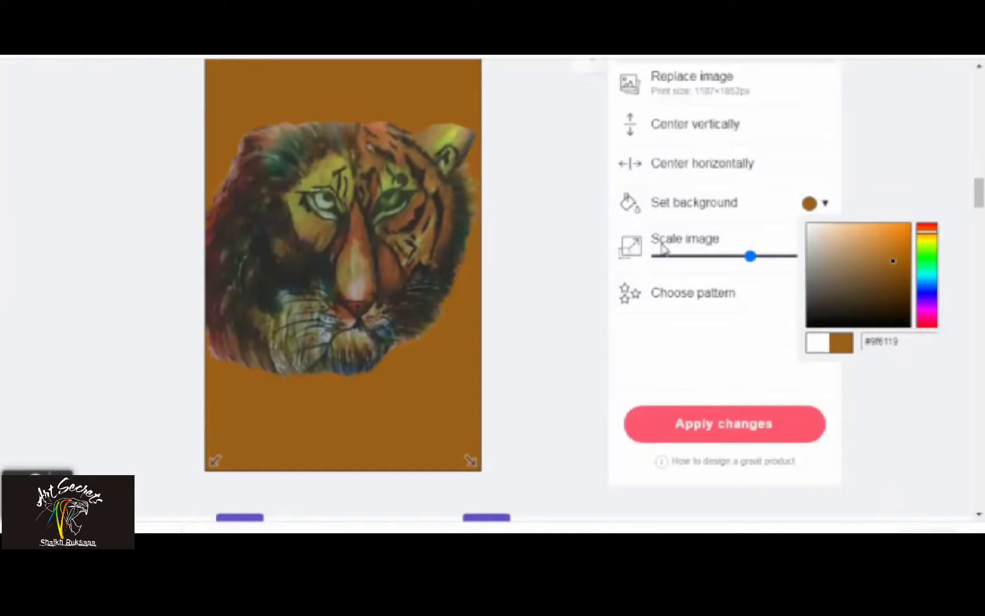
pyautogui.scroll(10, 656, 250)
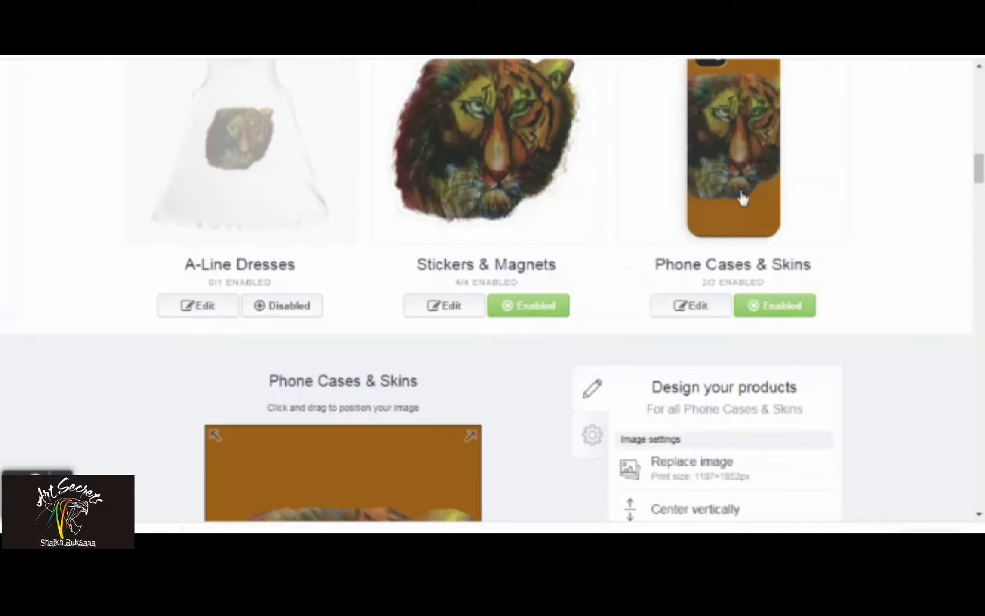
pyautogui.scroll(3, 743, 198)
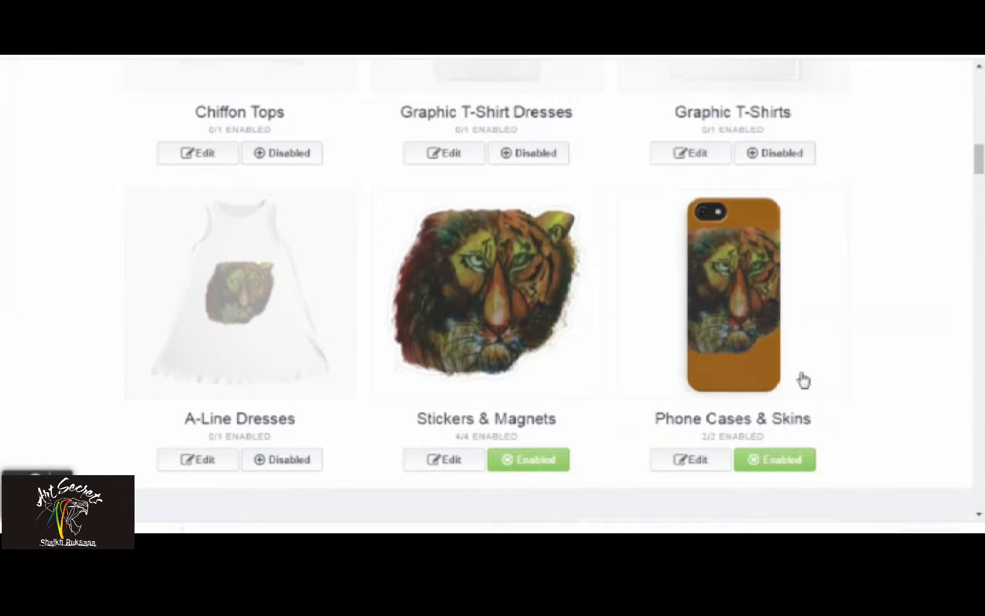
# - Close the background color picker and finish editing the Phone Cases & Skins, keeping the orange-brown background
pyautogui.scroll(-10, 807, 365)
pyautogui.click(902, 189)
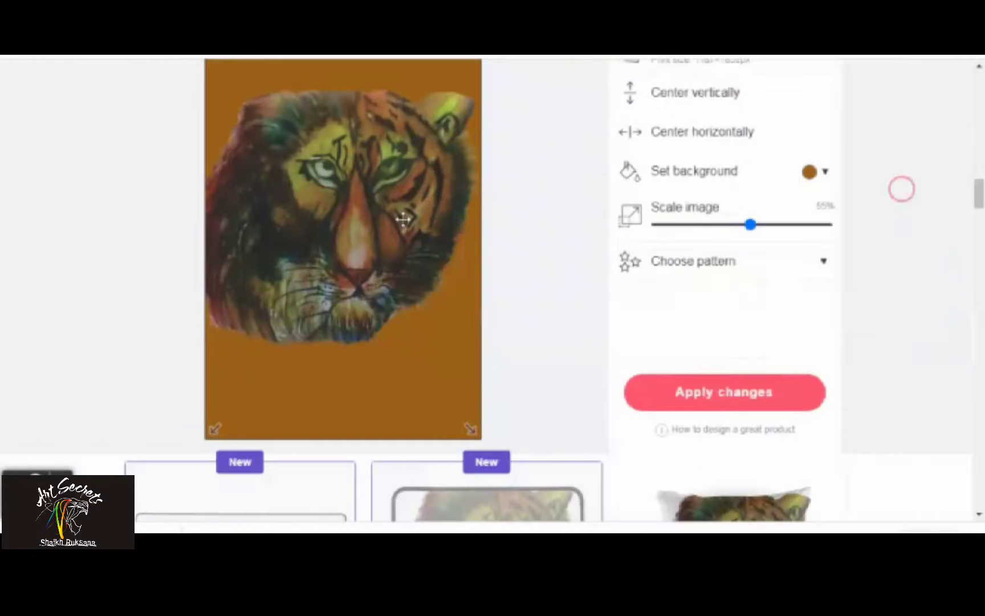
pyautogui.click(561, 299)
pyautogui.scroll(7, 561, 299)
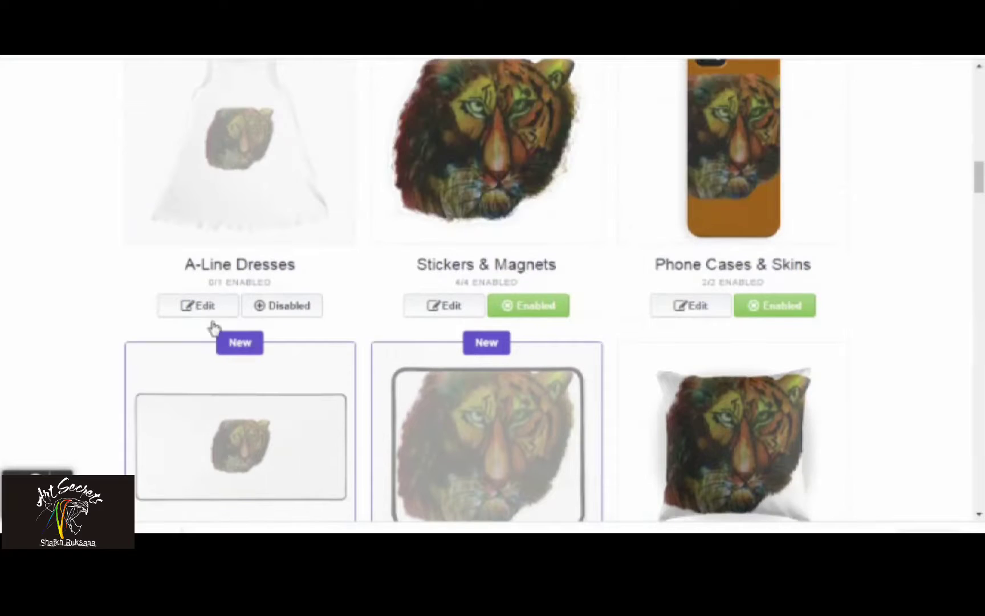
# - Enable the Mouse Pads product and check its preview
pyautogui.scroll(-5, 493, 368)
pyautogui.click(528, 305)
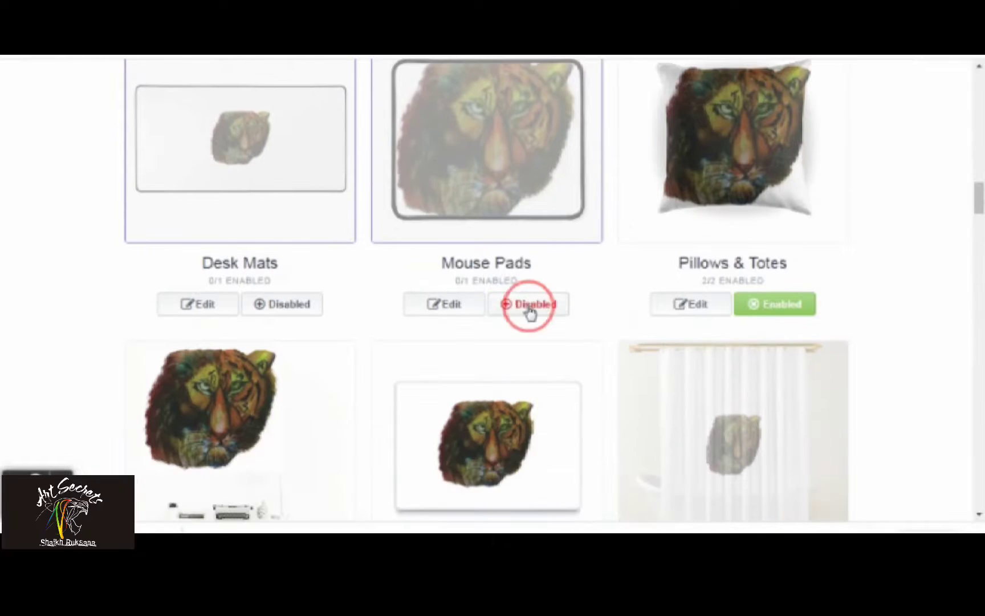
pyautogui.scroll(3, 770, 202)
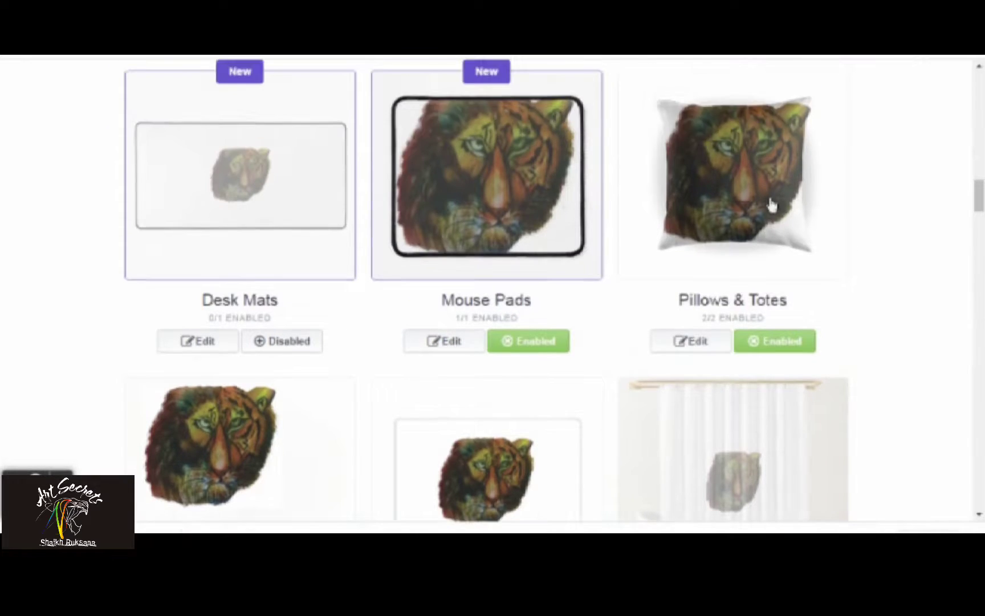
# - Open the Pillows & Totes for editing and give the design a light orange background (#e9b96d)
pyautogui.scroll(-3, 796, 342)
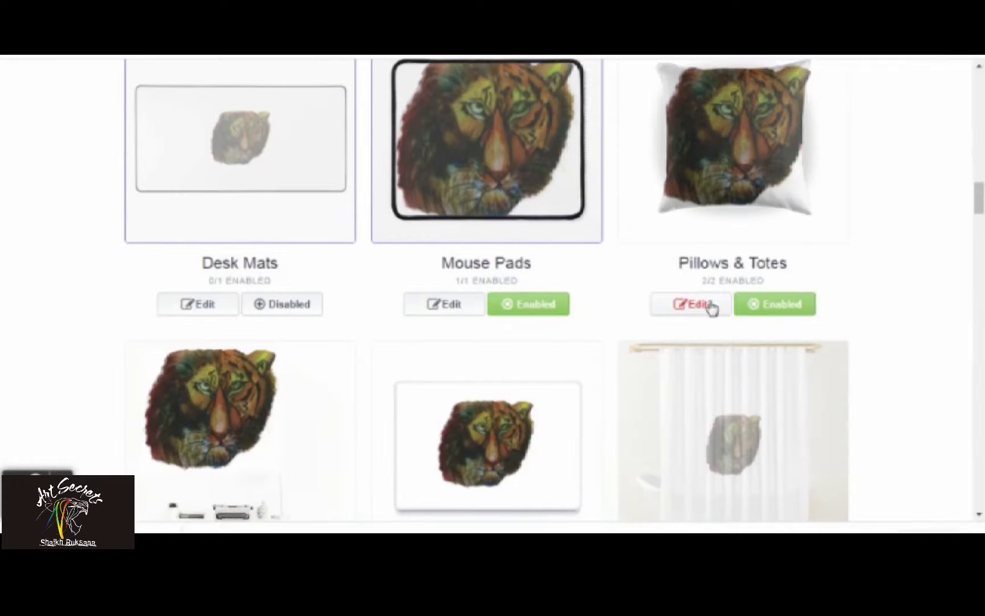
pyautogui.click(709, 306)
pyautogui.scroll(-6, 684, 336)
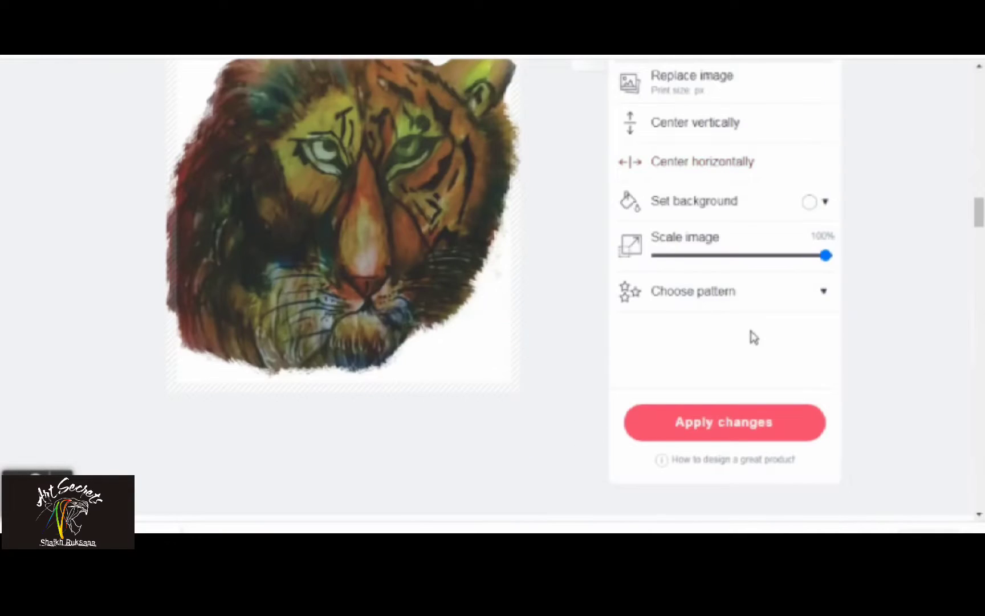
pyautogui.click(810, 203)
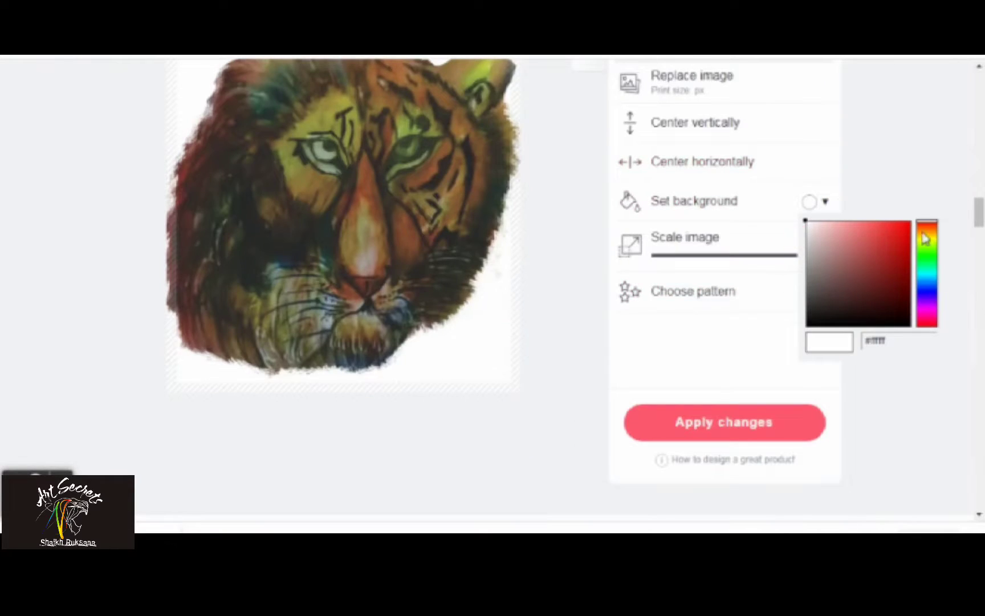
pyautogui.click(925, 233)
pyautogui.click(860, 230)
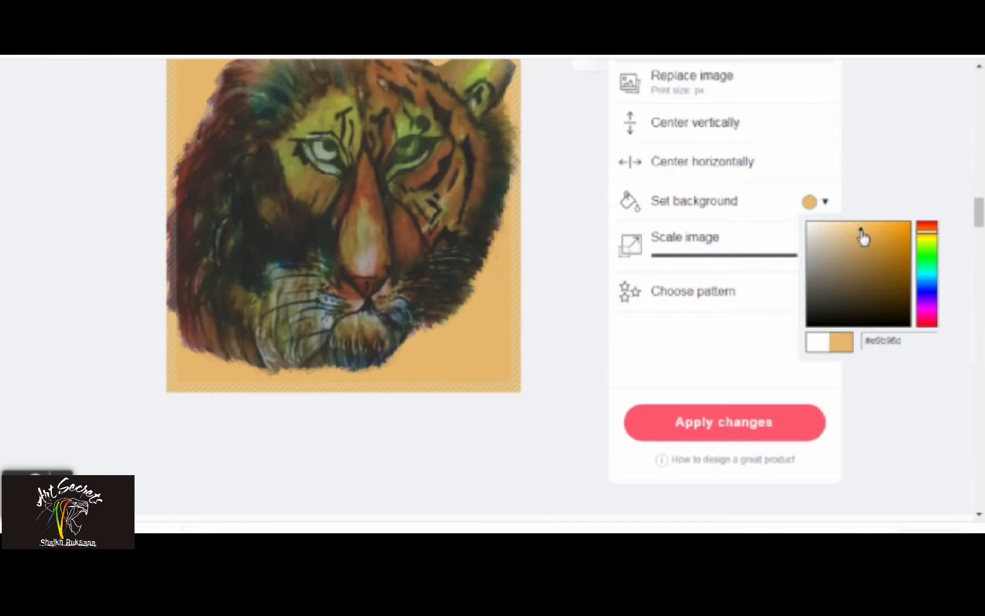
pyautogui.scroll(2, 830, 239)
pyautogui.scroll(-2, 880, 319)
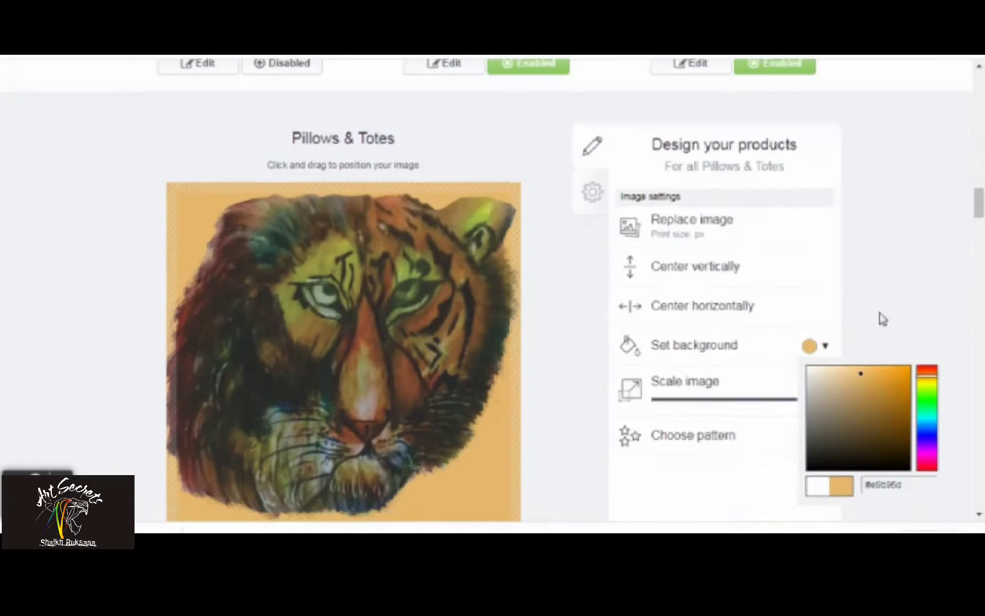
# - Darken the Pillows & Totes background to golden brown #ad7926
pyautogui.click(886, 245)
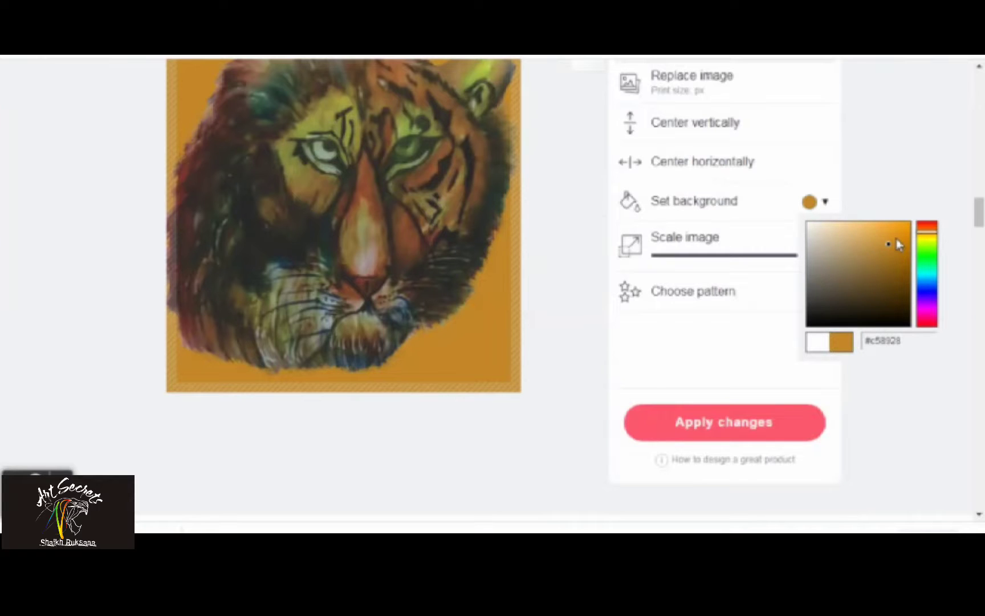
pyautogui.click(888, 255)
pyautogui.scroll(2, 734, 228)
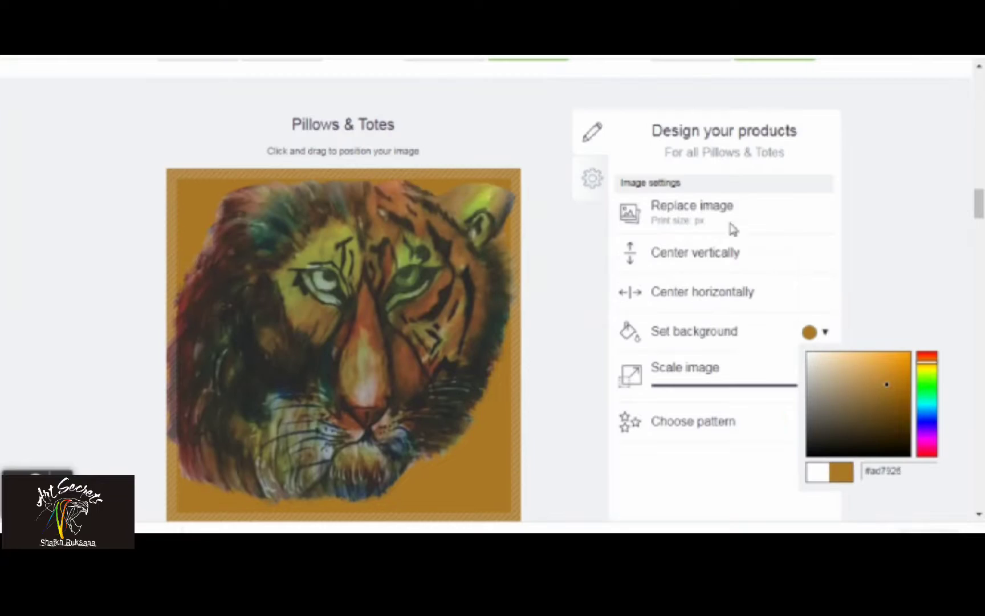
# - Finish editing the Pillows & Totes, keeping the golden-brown background
pyautogui.scroll(5, 678, 261)
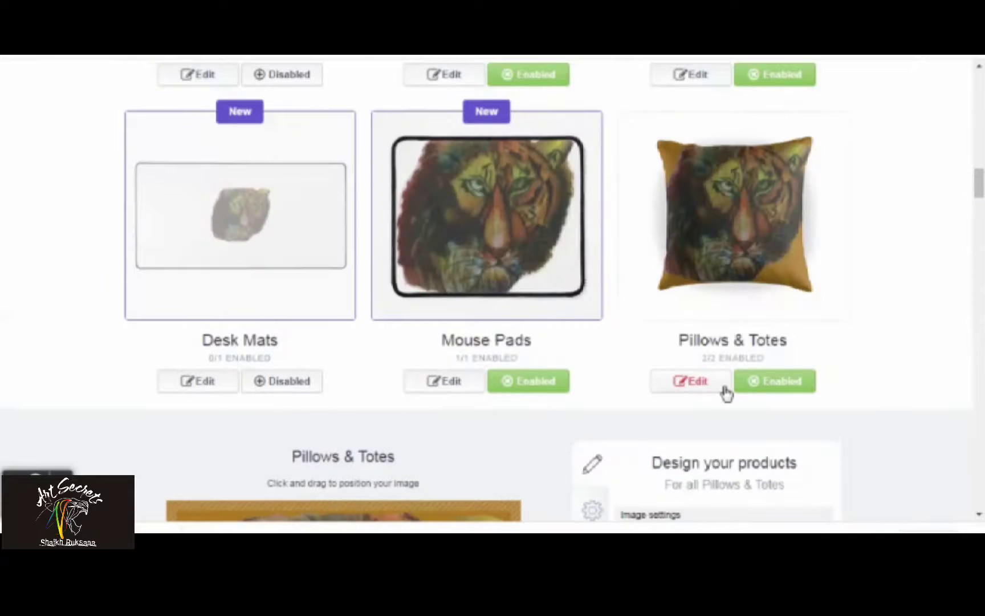
pyautogui.click(682, 314)
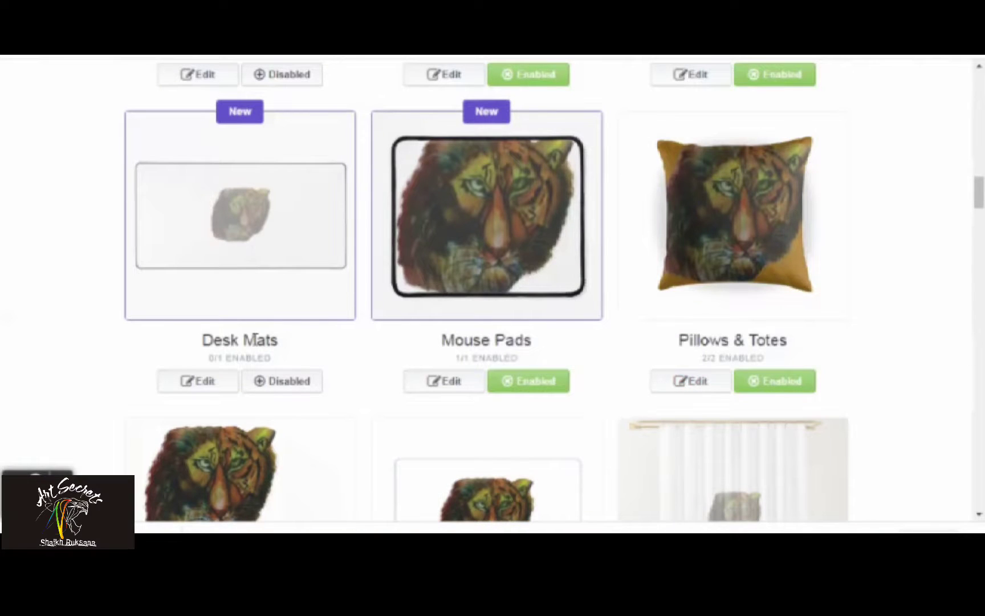
# - Open the Prints, Cards & Posters for editing and set their background color to orange-brown #cc8844
pyautogui.scroll(-6, 337, 202)
pyautogui.scroll(1, 296, 249)
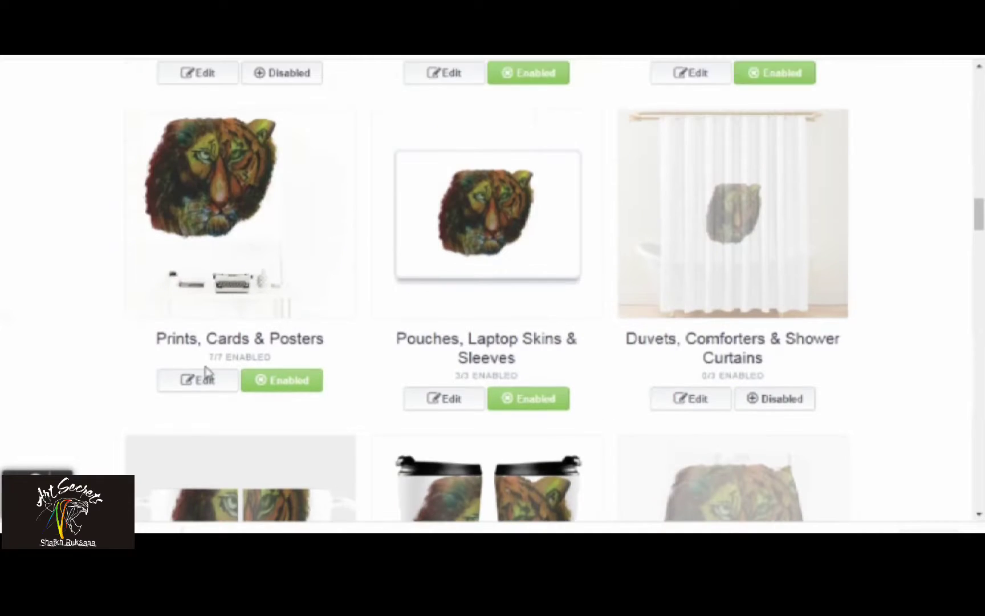
pyautogui.click(212, 384)
pyautogui.scroll(-5, 484, 359)
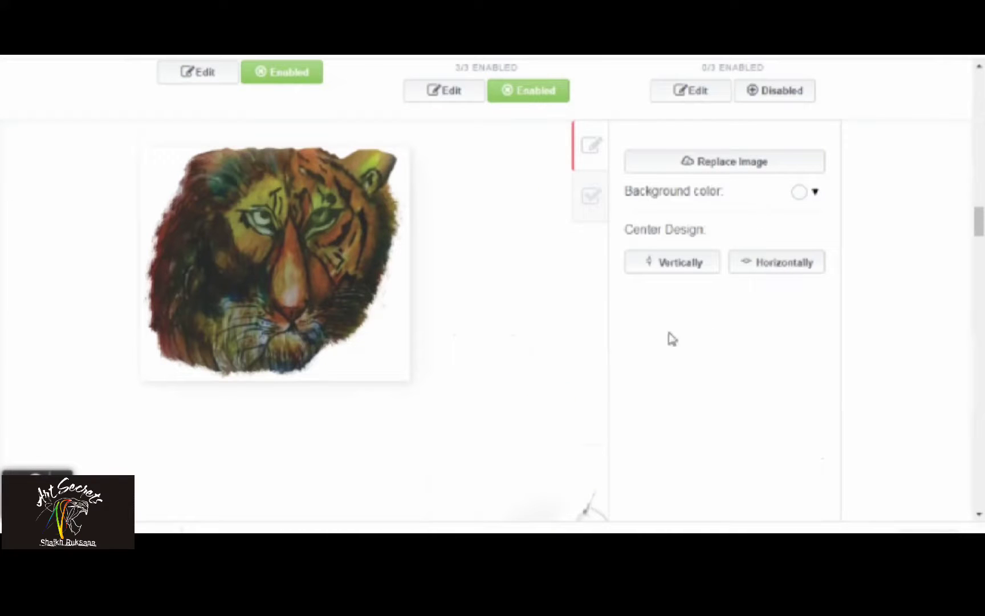
pyautogui.click(799, 193)
pyautogui.click(918, 220)
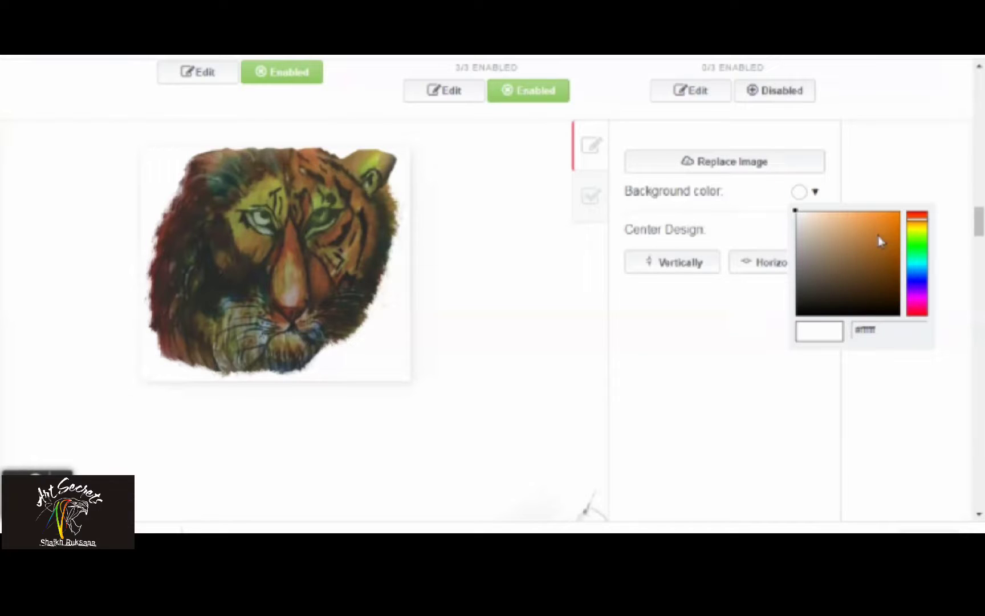
pyautogui.click(850, 216)
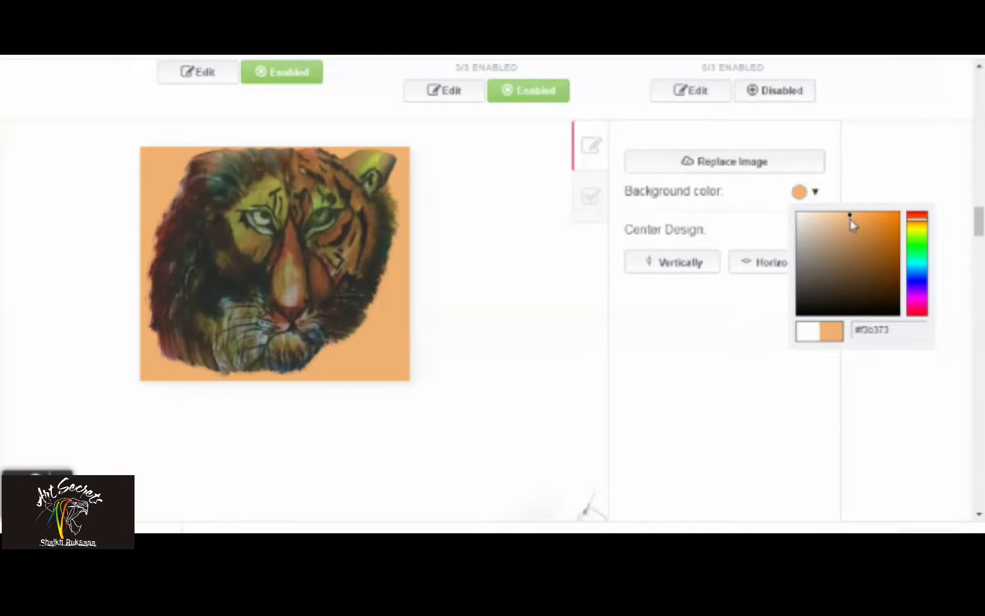
pyautogui.moveTo(851, 216)
pyautogui.mouseDown()
pyautogui.moveTo(865, 245)
pyautogui.moveTo(864, 231)
pyautogui.mouseUp()
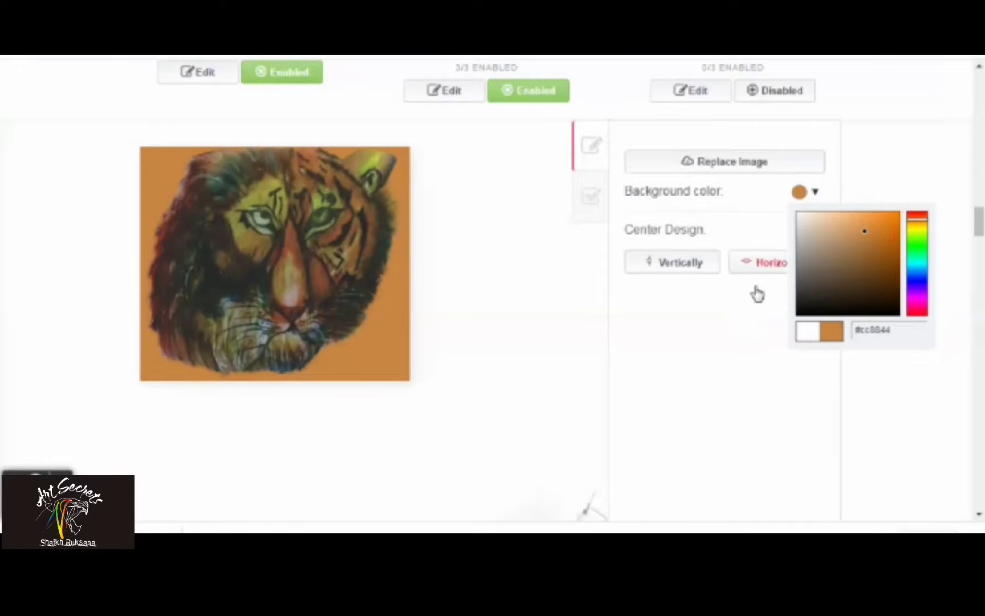
# - Apply the background change to the Prints, Cards & Posters and check the preview
pyautogui.scroll(3, 651, 357)
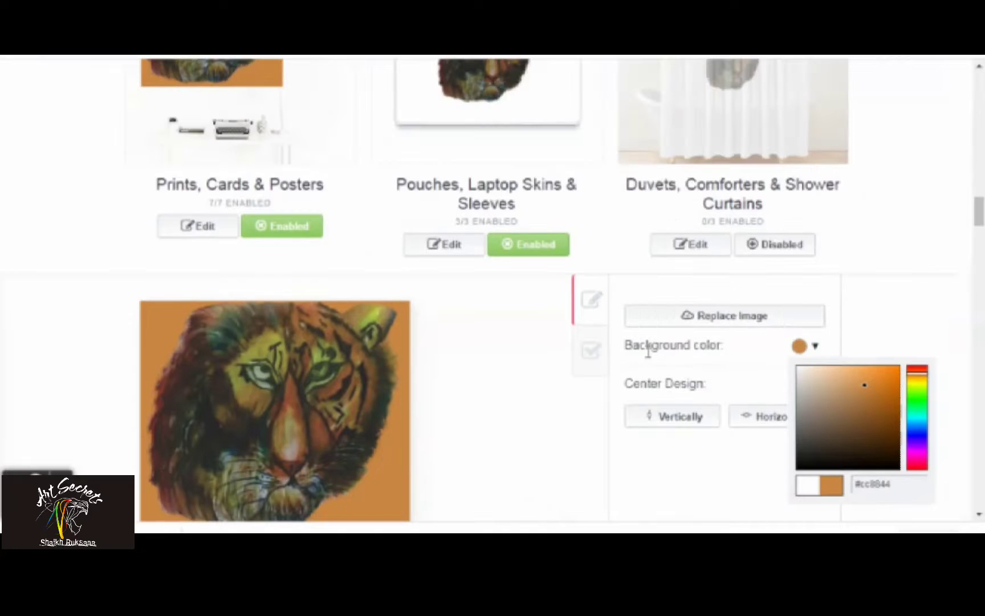
pyautogui.scroll(-5, 648, 352)
pyautogui.click(670, 506)
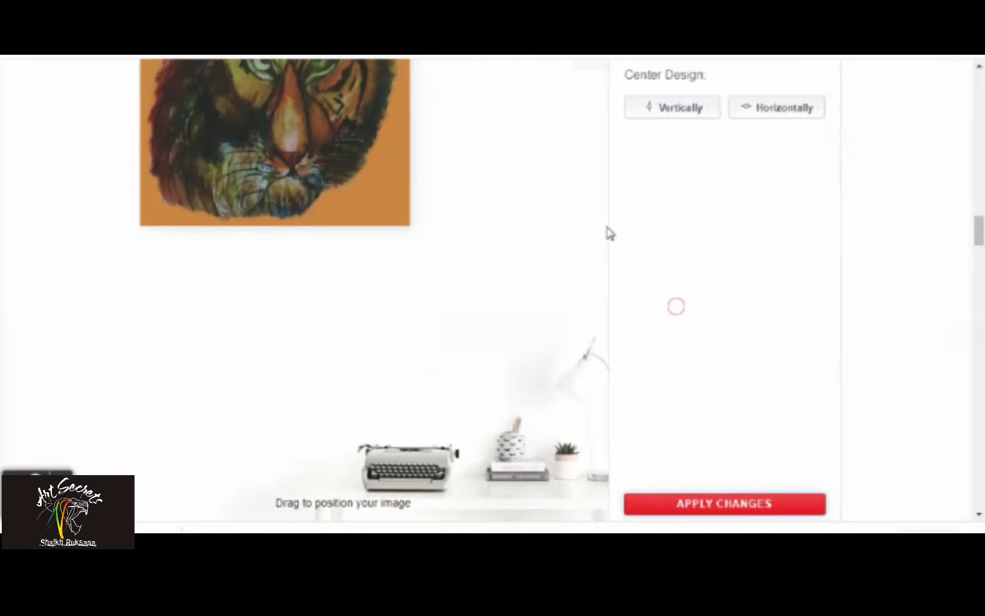
pyautogui.scroll(4, 608, 230)
pyautogui.scroll(5, 609, 233)
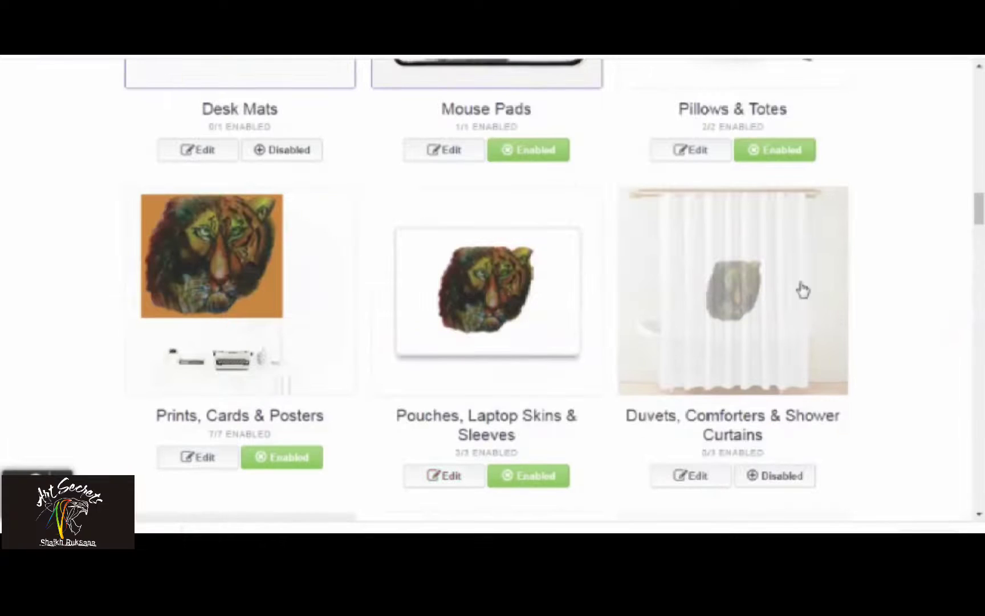
# - Set the background color of the whole artwork to golden #d4a027 and check it on the product previews
pyautogui.scroll(-2, 764, 347)
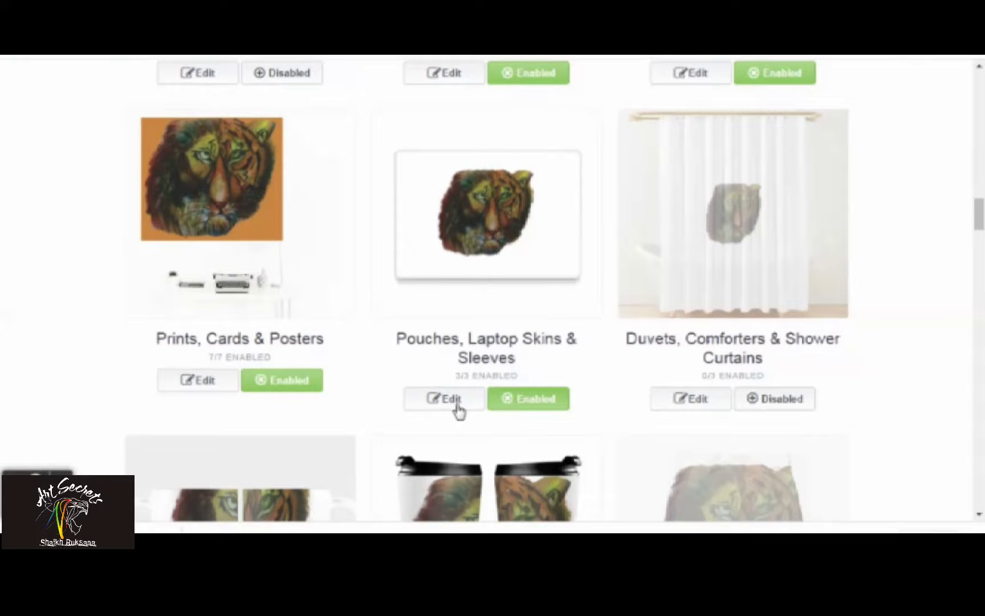
pyautogui.scroll(20, 453, 373)
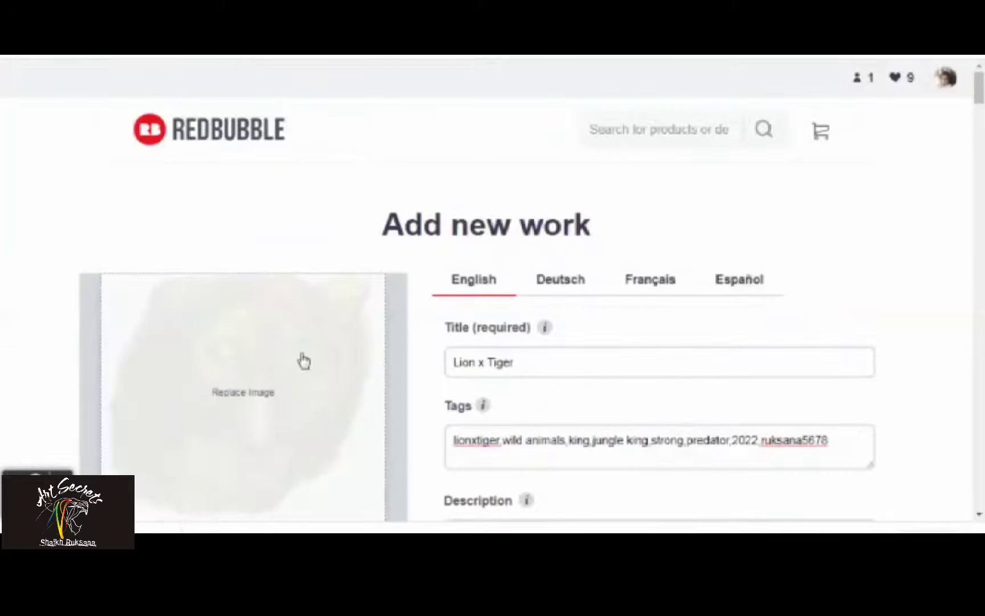
pyautogui.scroll(-6, 301, 358)
pyautogui.click(125, 242)
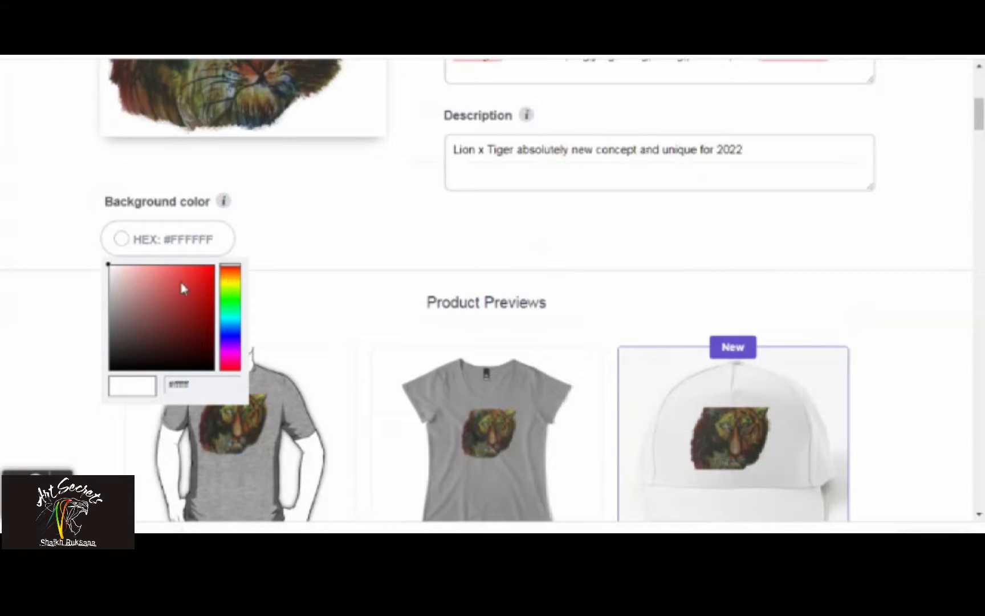
pyautogui.click(228, 277)
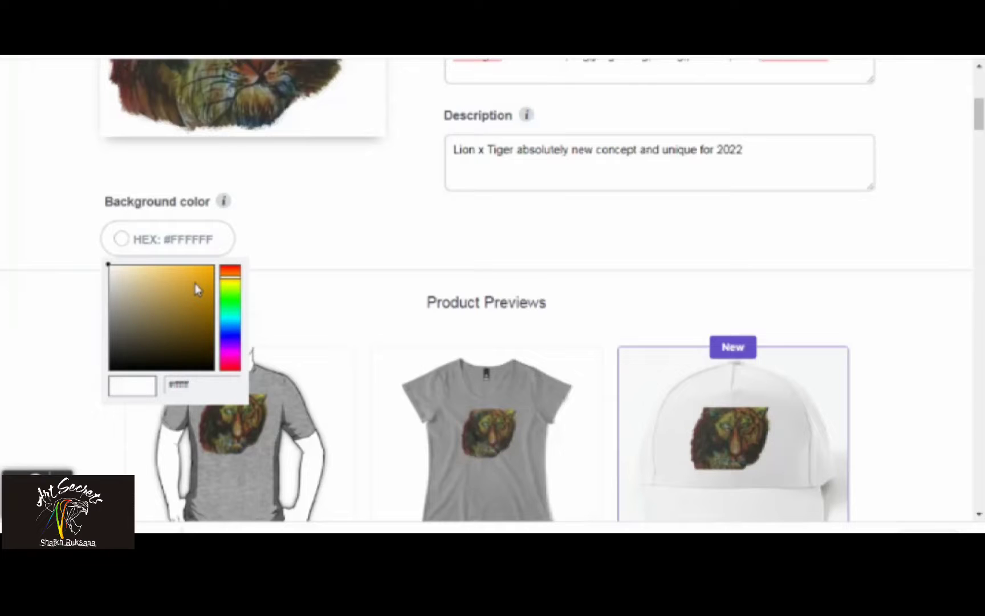
pyautogui.click(193, 282)
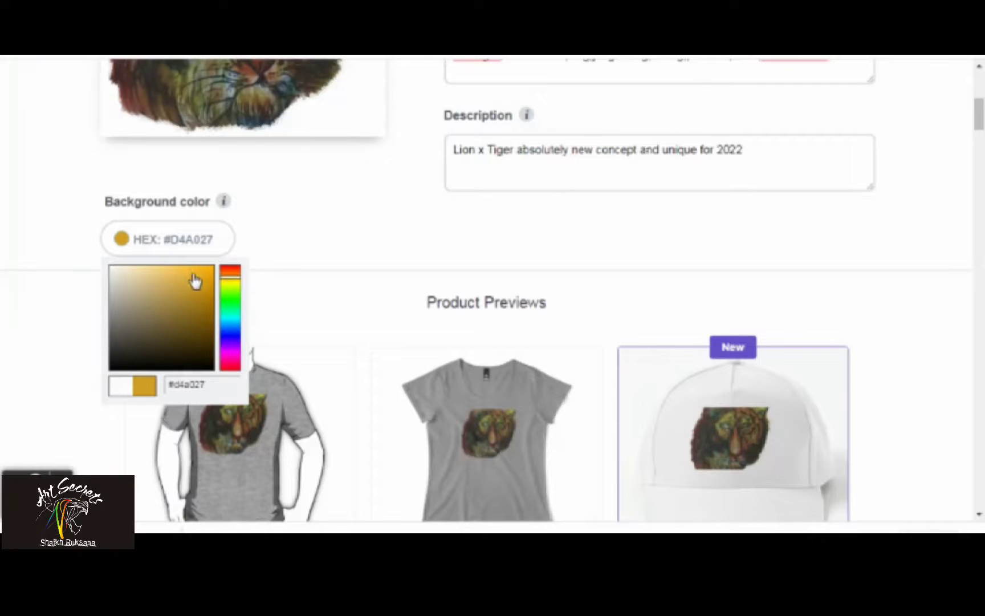
pyautogui.click(332, 298)
pyautogui.scroll(-8, 327, 297)
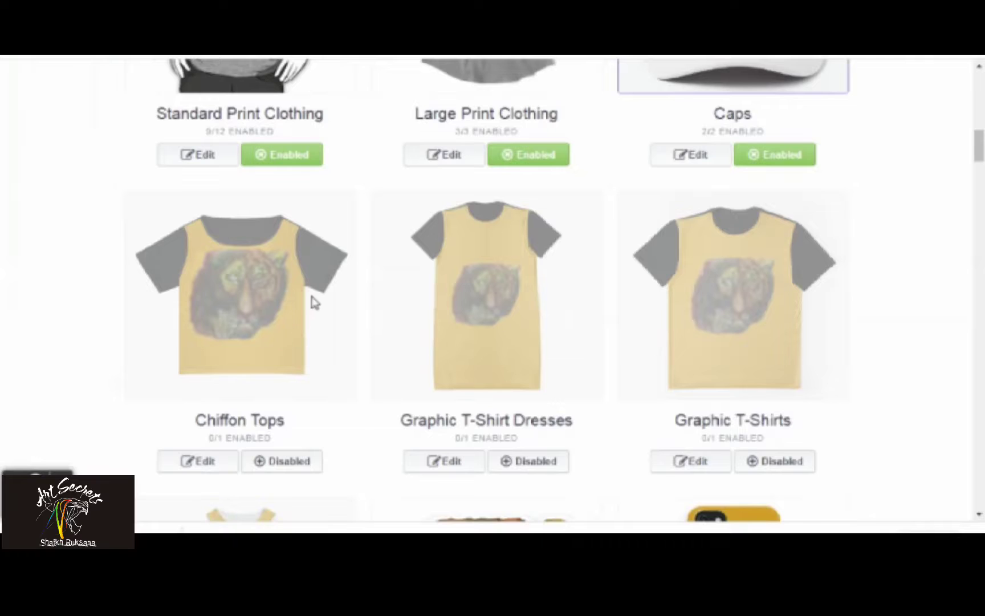
pyautogui.scroll(5, 311, 305)
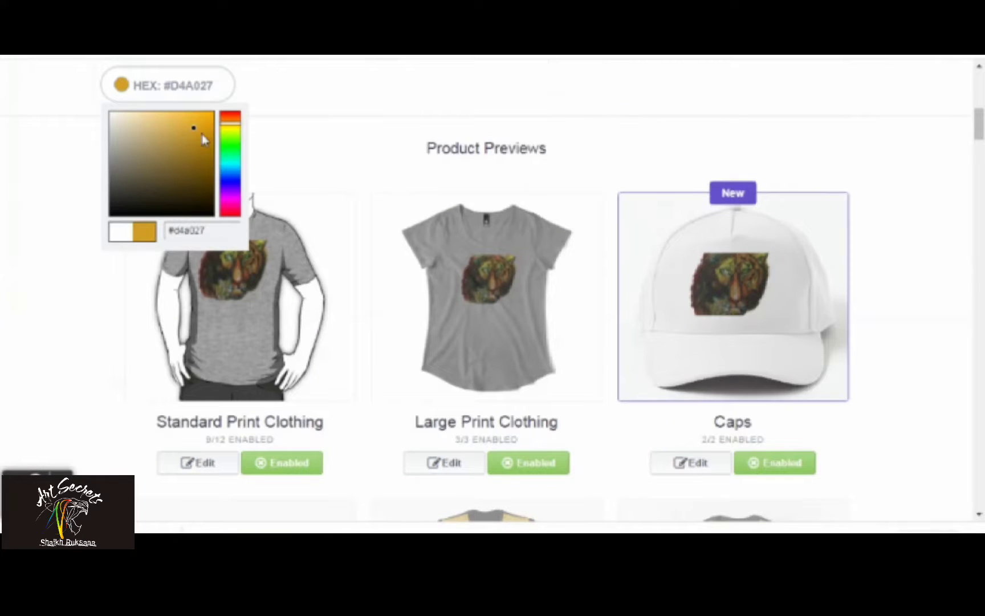
# - Change the background color of the whole artwork to yellow-orange #eeb738
pyautogui.click(223, 122)
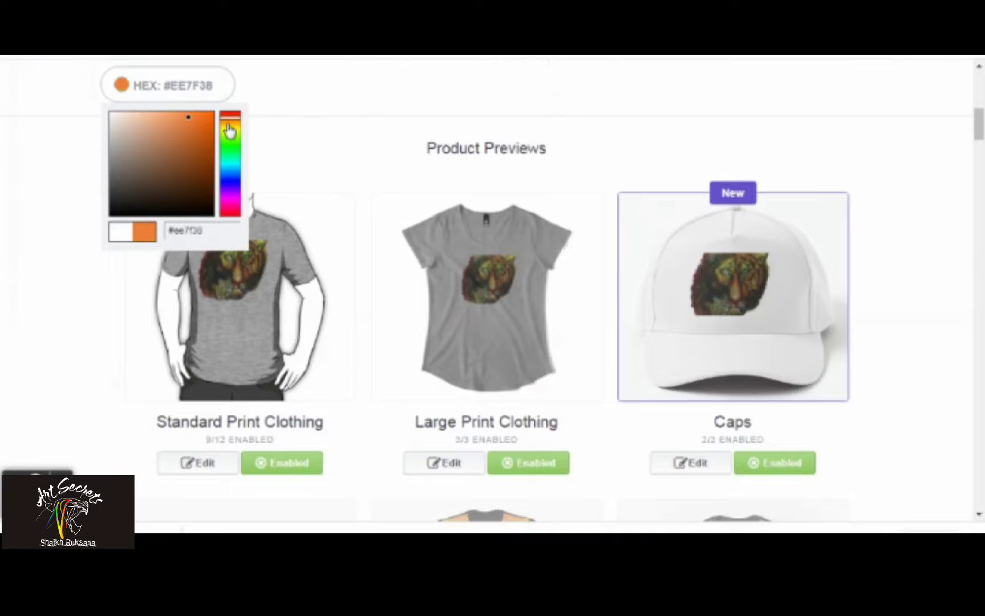
pyautogui.scroll(3, 267, 158)
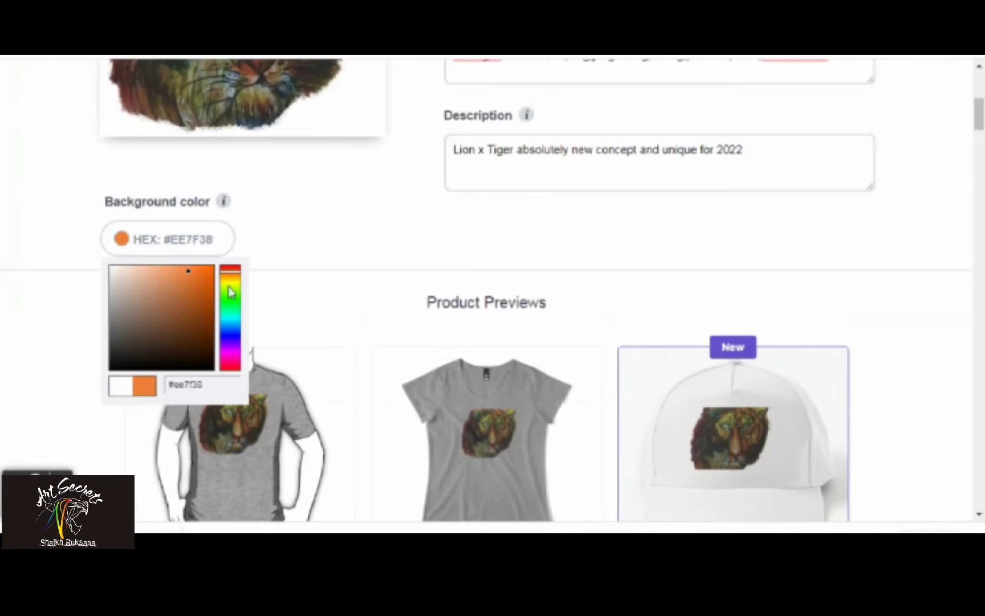
pyautogui.click(232, 276)
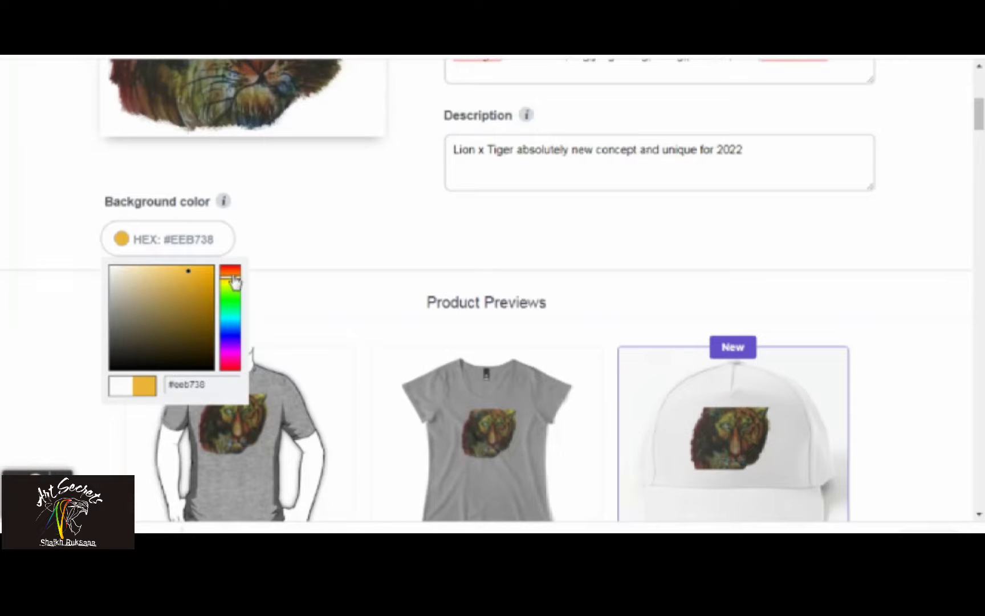
# - Open and close the Standard Print Clothing editor, and check the background on the remaining product previews
pyautogui.scroll(-10, 308, 301)
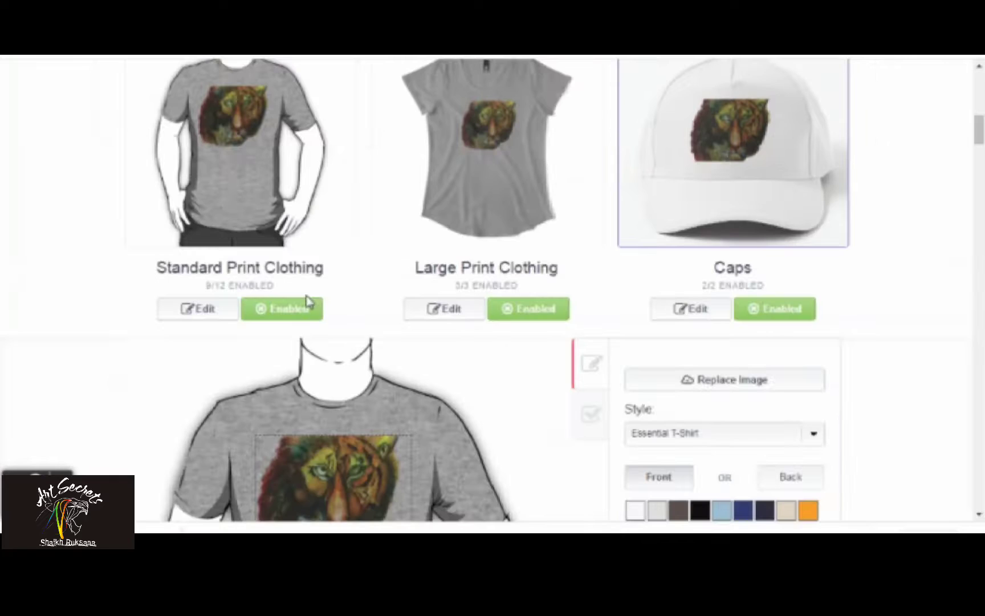
pyautogui.scroll(-1, 341, 328)
pyautogui.click(768, 493)
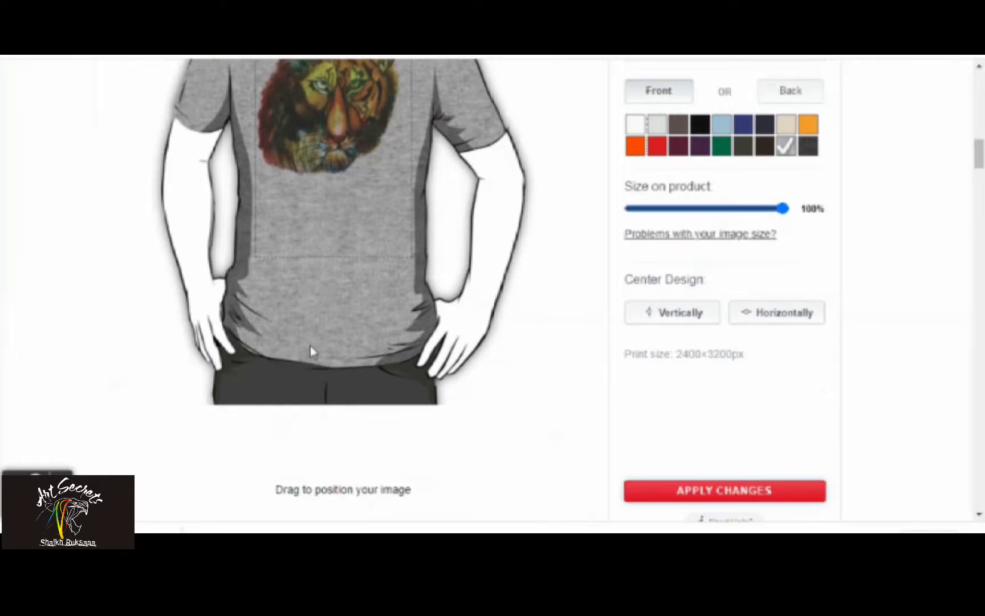
pyautogui.scroll(-4, 312, 348)
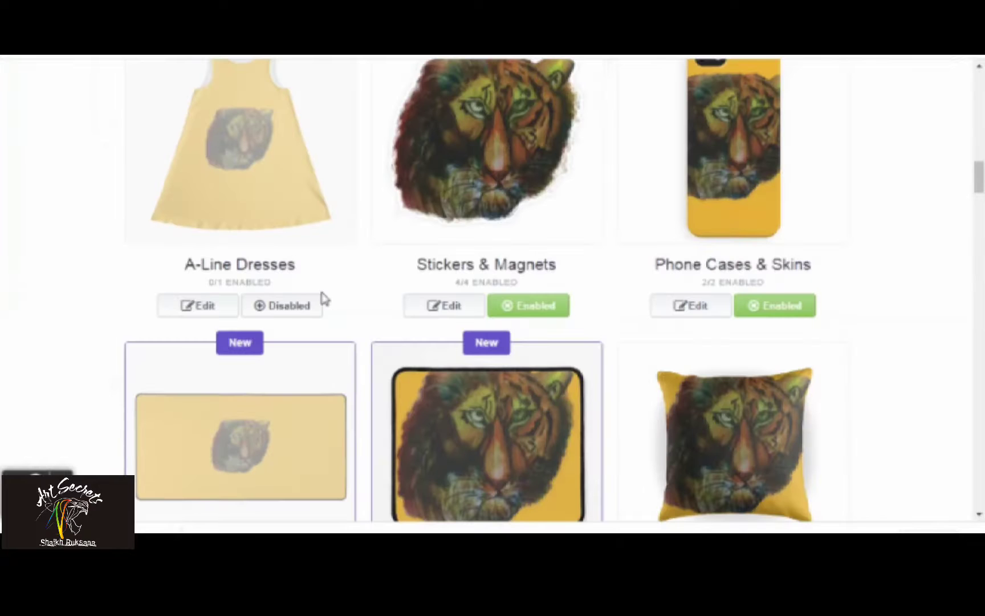
pyautogui.scroll(8, 323, 297)
# - Enable the Chiffon Tops, Graphic T-Shirt Dresses and Graphic T-Shirts products
pyautogui.click(287, 461)
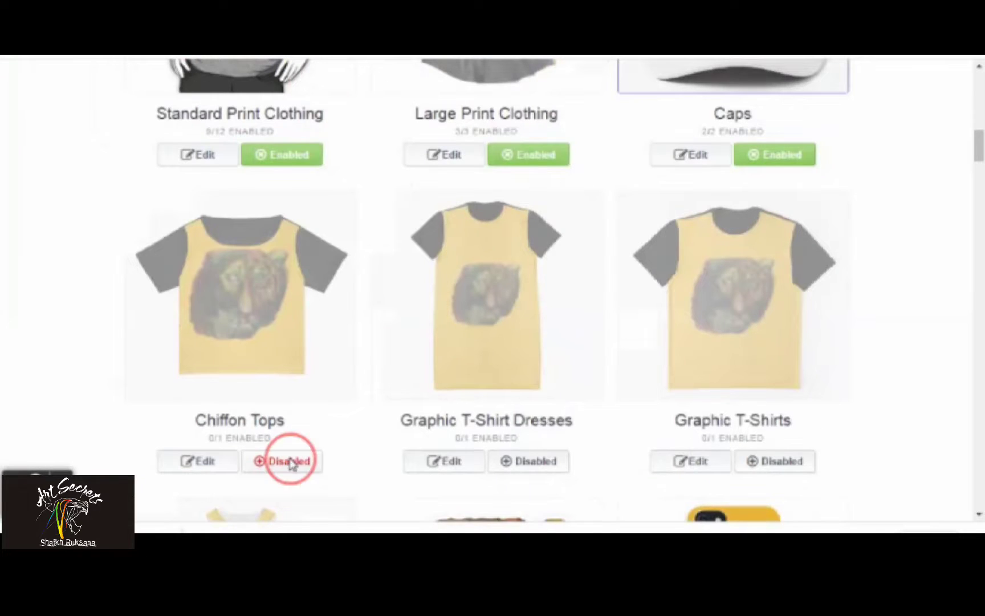
pyautogui.scroll(3, 389, 411)
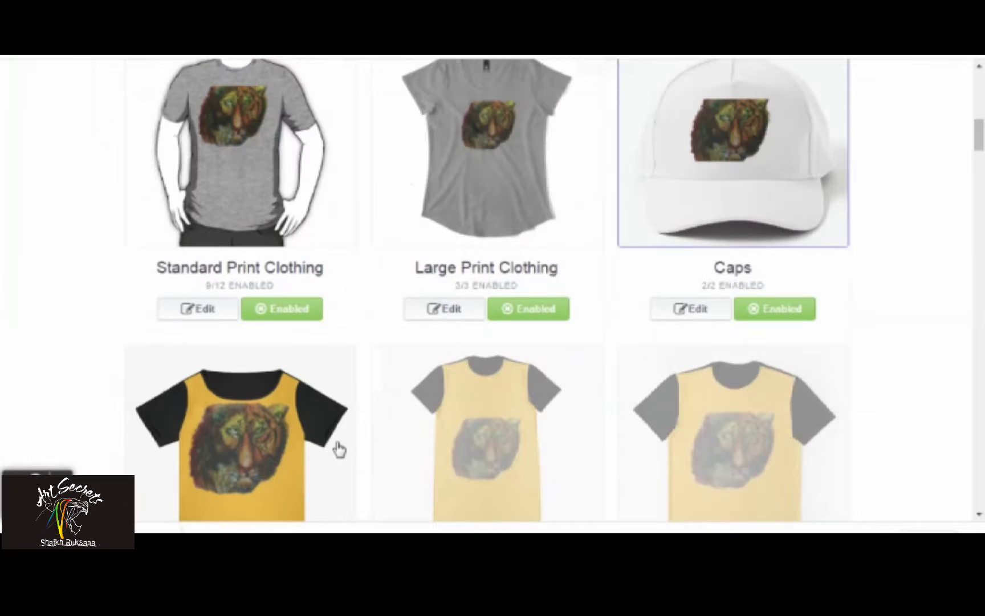
pyautogui.scroll(-5, 338, 449)
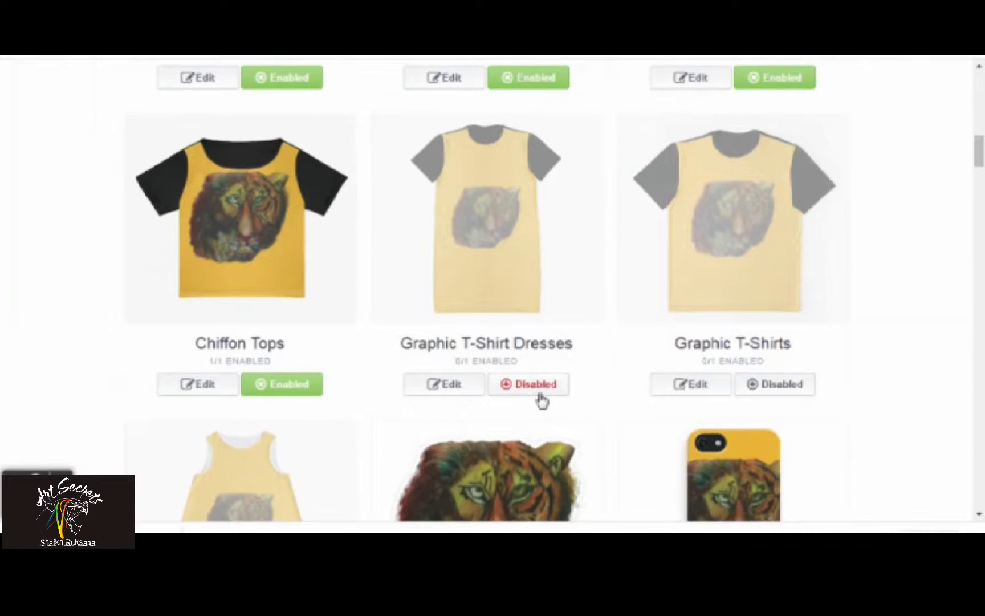
pyautogui.click(537, 386)
pyautogui.click(789, 394)
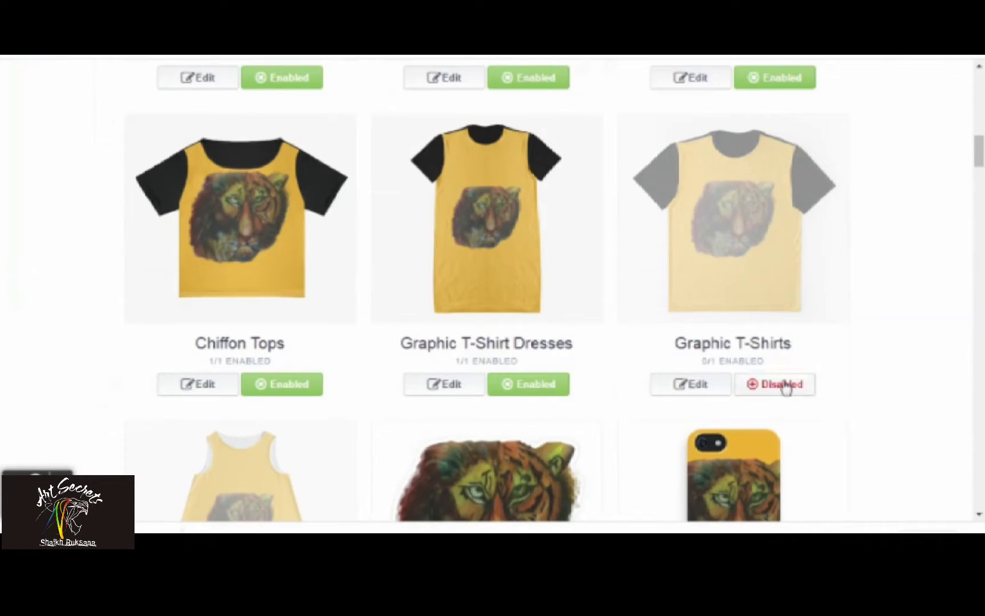
# - Change the background color of the whole artwork to deep orange #e1841e
pyautogui.scroll(15, 294, 340)
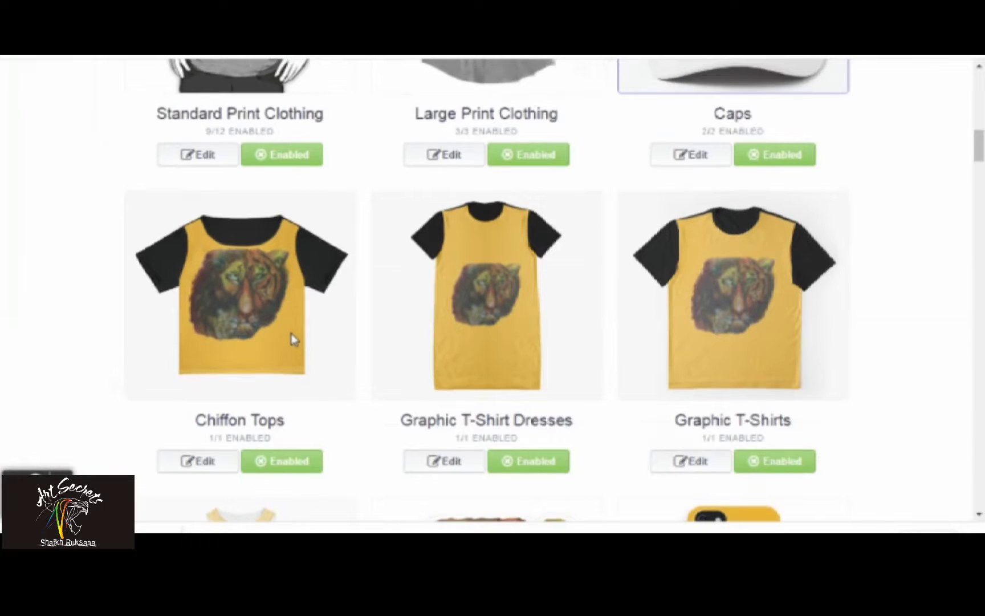
pyautogui.click(121, 470)
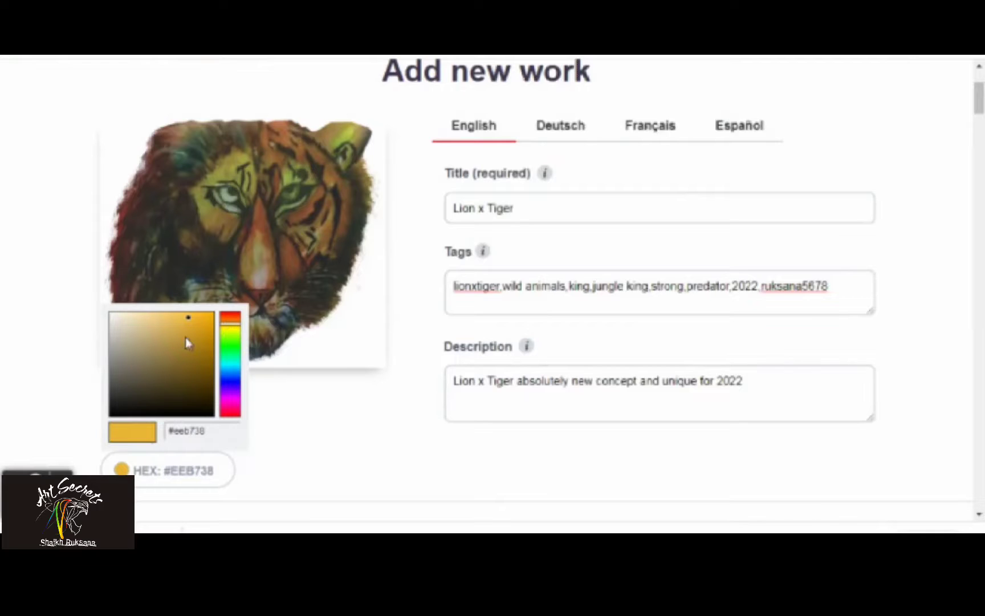
pyautogui.scroll(2, 202, 332)
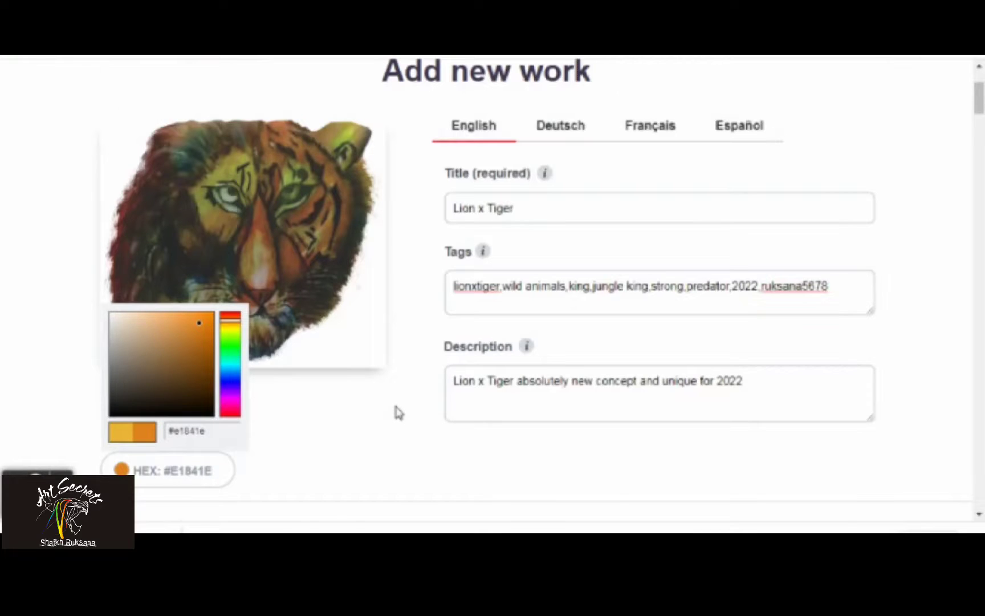
# - Check the orange background on the previews, from the clothing and phone cases through to the laptop sleeves and mugs
pyautogui.scroll(-8, 399, 412)
pyautogui.scroll(-3, 388, 413)
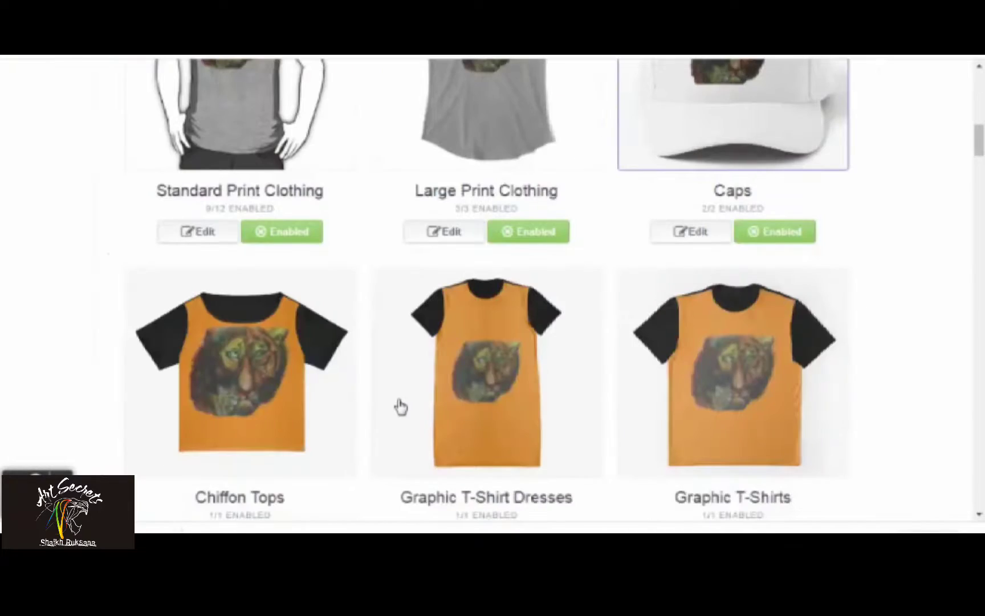
pyautogui.scroll(-5, 400, 406)
pyautogui.scroll(-4, 437, 419)
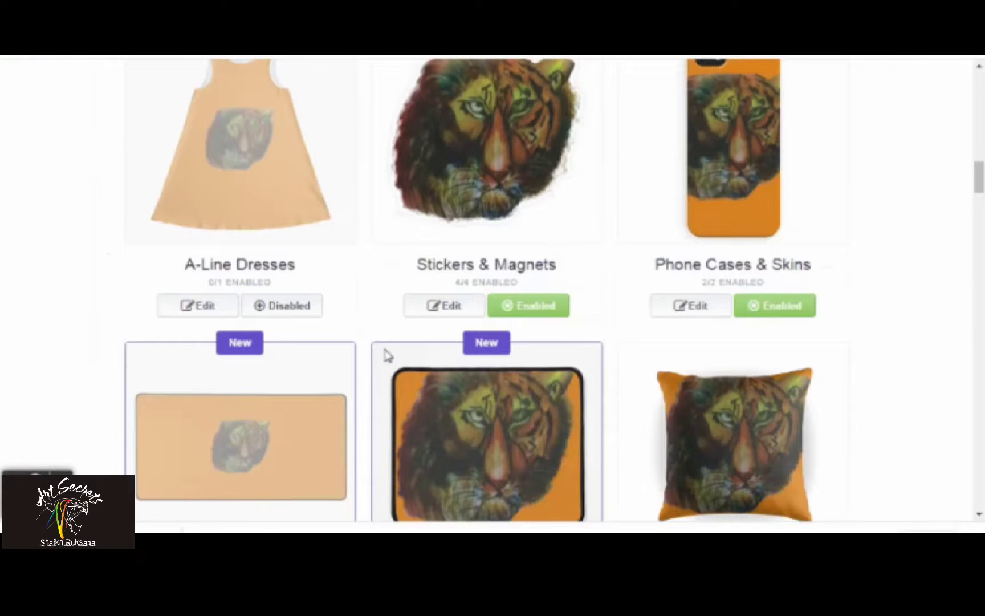
pyautogui.scroll(-1, 355, 412)
pyautogui.scroll(-2, 358, 415)
pyautogui.scroll(-2, 714, 345)
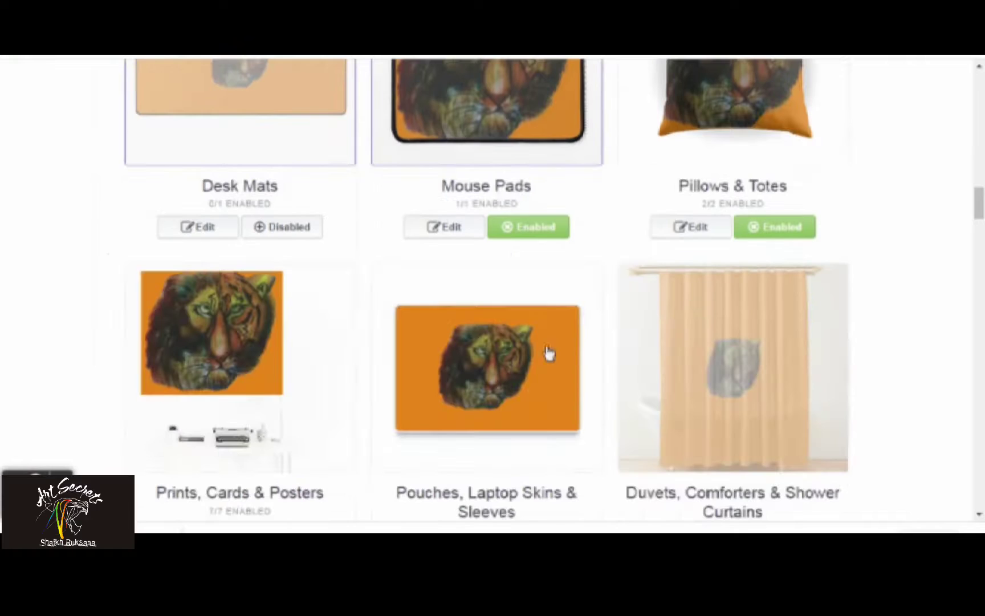
pyautogui.scroll(-4, 708, 317)
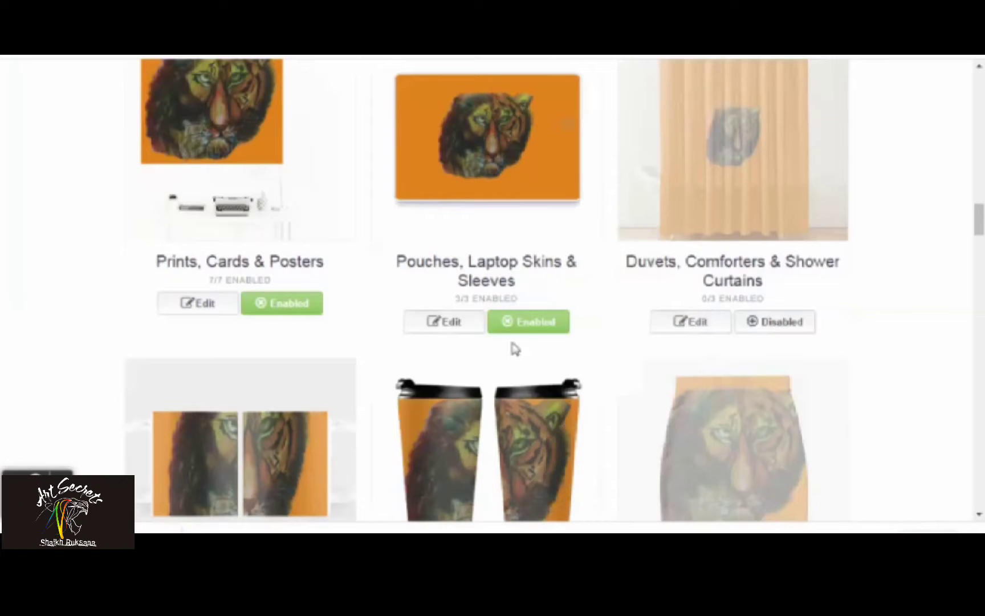
# - Open the Mugs design for editing and reduce the artwork's size on the product to 55%
pyautogui.scroll(-4, 515, 348)
pyautogui.click(212, 397)
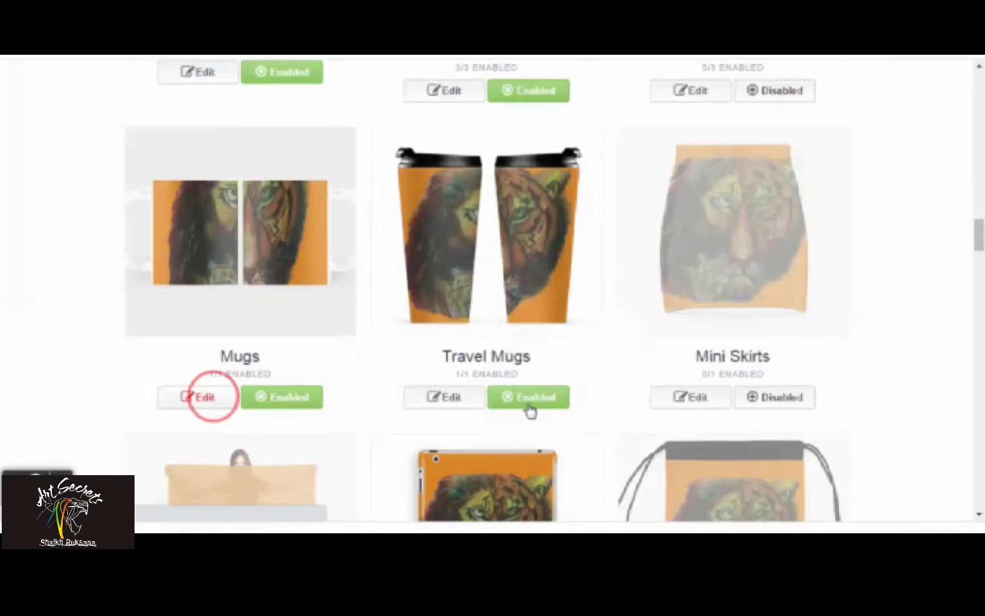
pyautogui.scroll(-4, 534, 407)
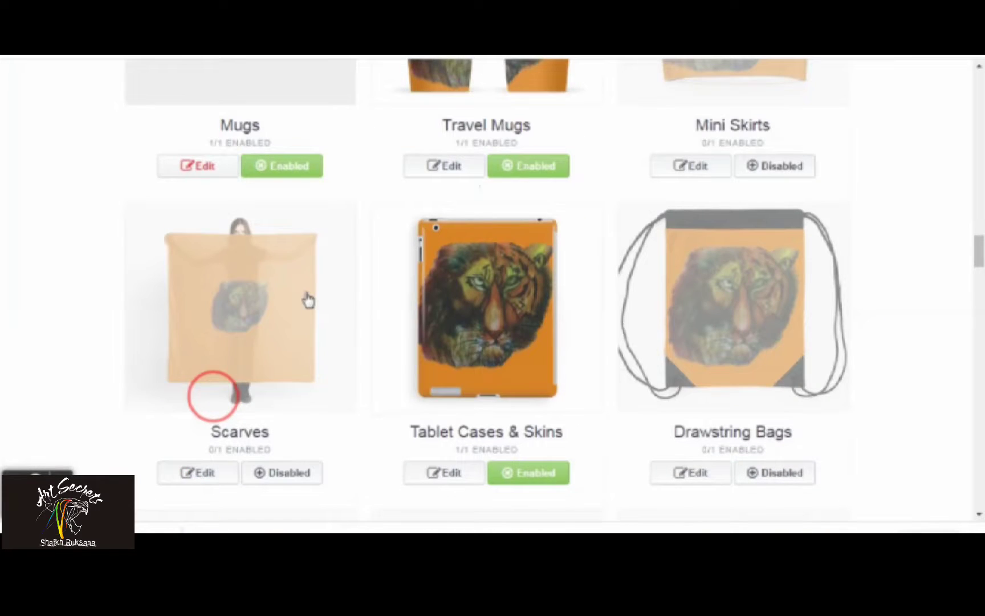
pyautogui.scroll(1, 341, 285)
pyautogui.scroll(-5, 342, 285)
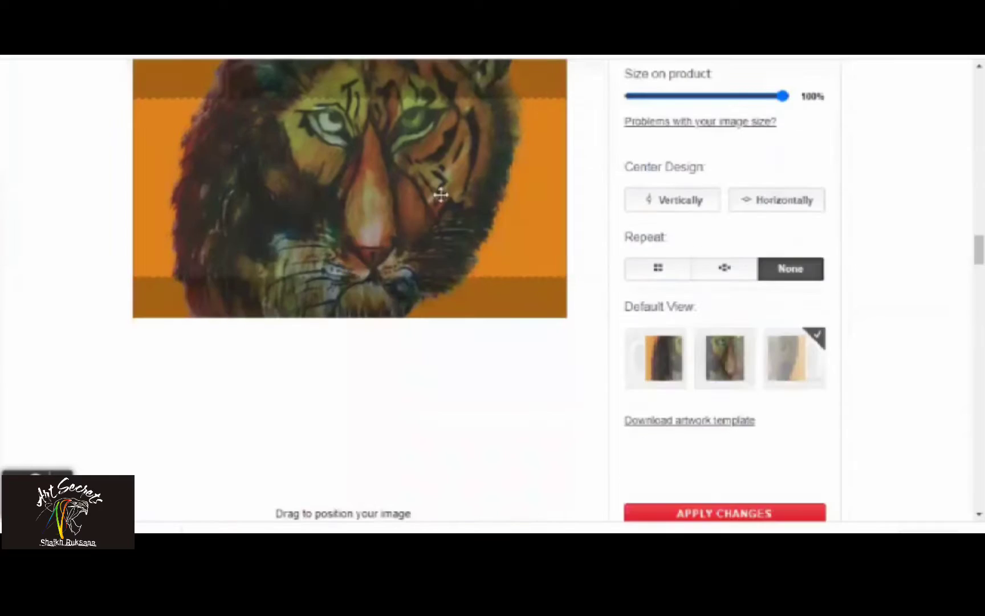
pyautogui.scroll(3, 441, 195)
pyautogui.moveTo(784, 249); pyautogui.dragTo(716, 261)
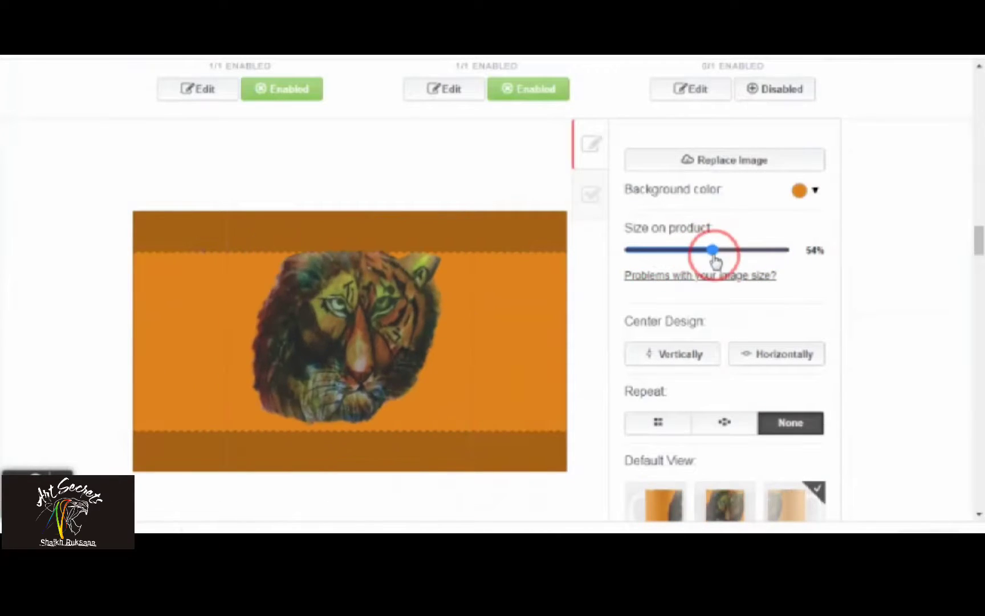
pyautogui.moveTo(385, 313); pyautogui.dragTo(353, 315)
pyautogui.moveTo(714, 257); pyautogui.dragTo(717, 259)
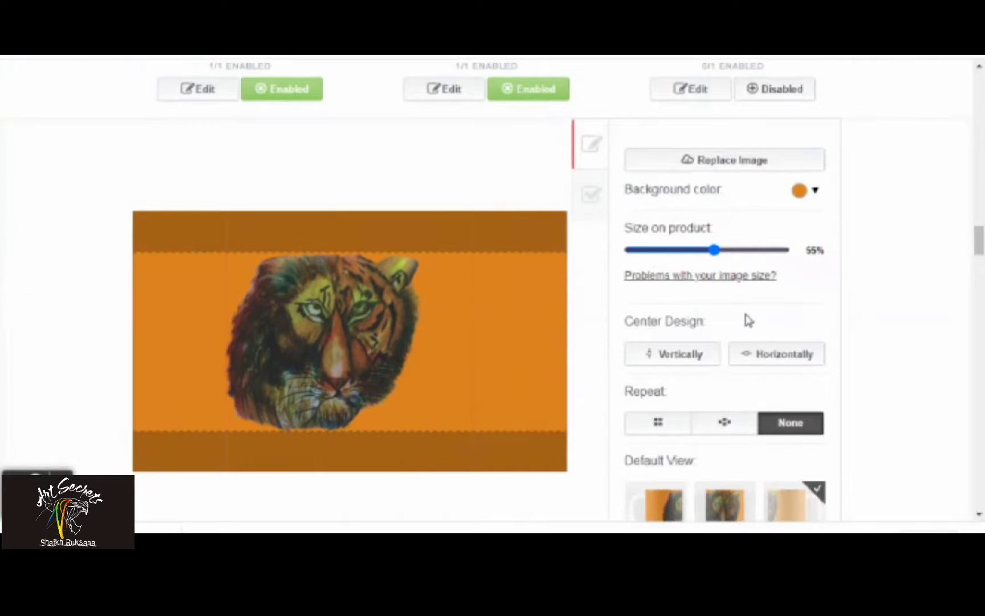
# - Shift the mug artwork horizontally to the middle of the printable area and apply the changes
pyautogui.scroll(-1, 749, 320)
pyautogui.moveTo(355, 300); pyautogui.dragTo(379, 300)
pyautogui.scroll(-1, 724, 425)
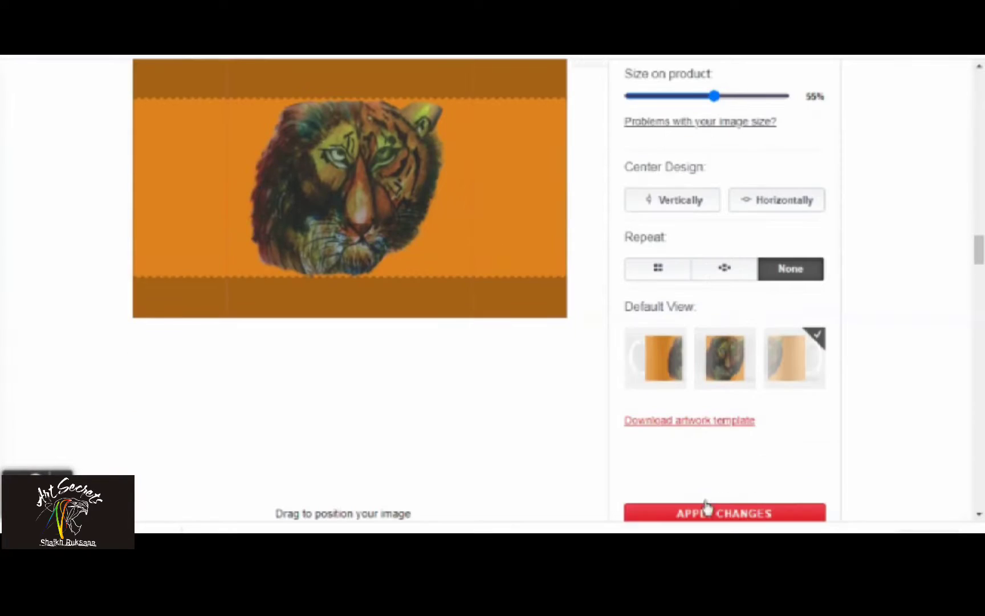
pyautogui.click(705, 513)
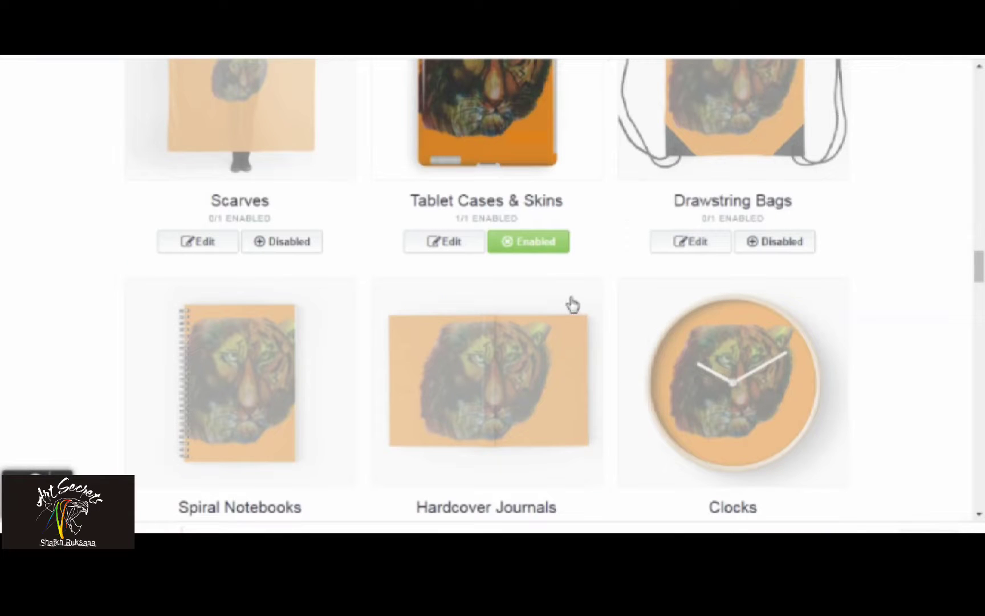
# - Check the updated mug preview and compare it with the neighboring product previews
pyautogui.scroll(3, 593, 263)
pyautogui.scroll(2, 364, 326)
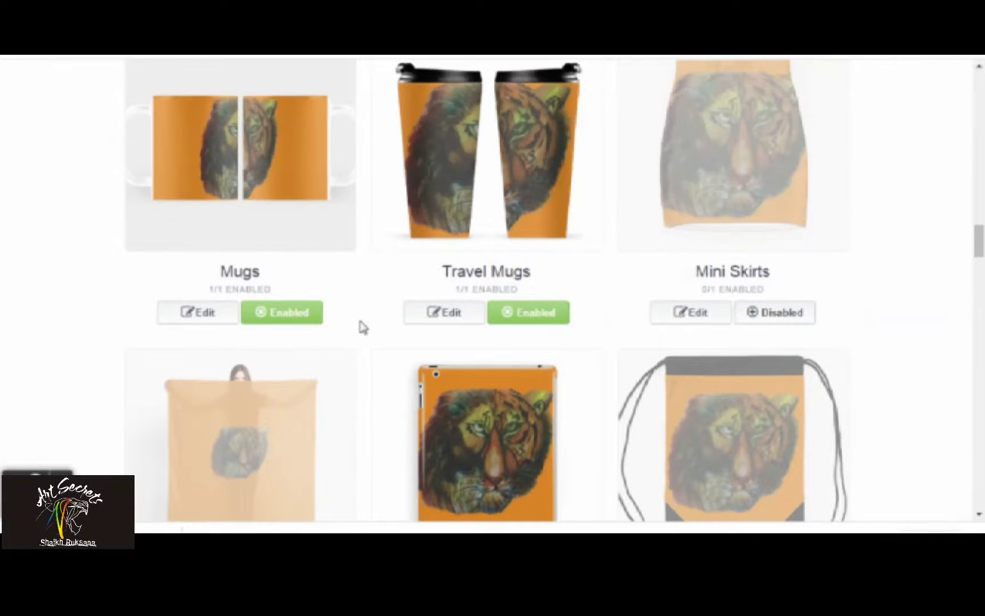
pyautogui.scroll(2, 398, 404)
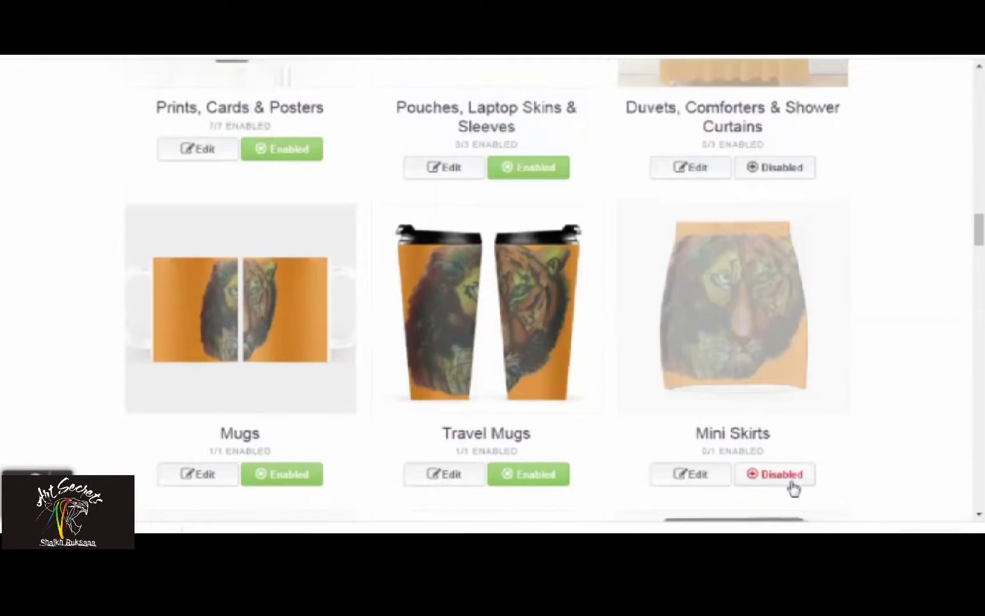
pyautogui.scroll(3, 439, 337)
pyautogui.scroll(5, 494, 355)
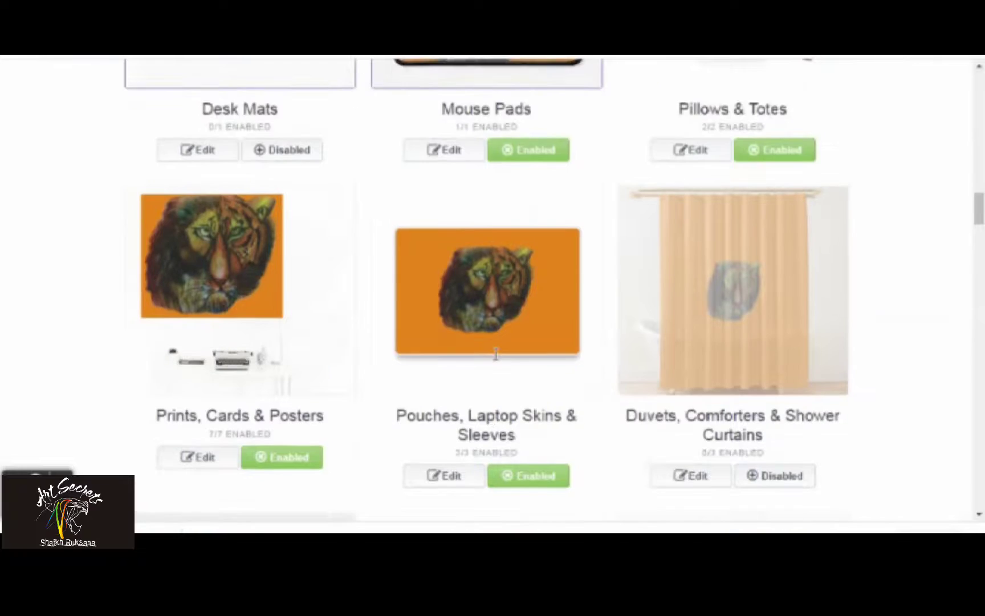
pyautogui.scroll(-4, 496, 359)
pyautogui.scroll(-6, 497, 361)
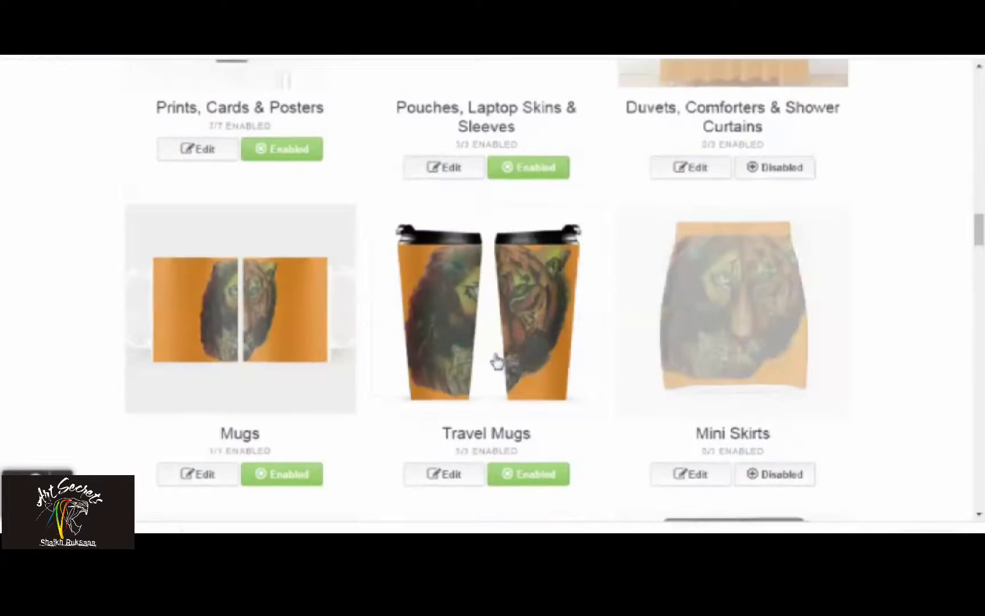
# - Reduce the Travel Mugs artwork to 87% size, check its preview and close the editor
pyautogui.click(452, 321)
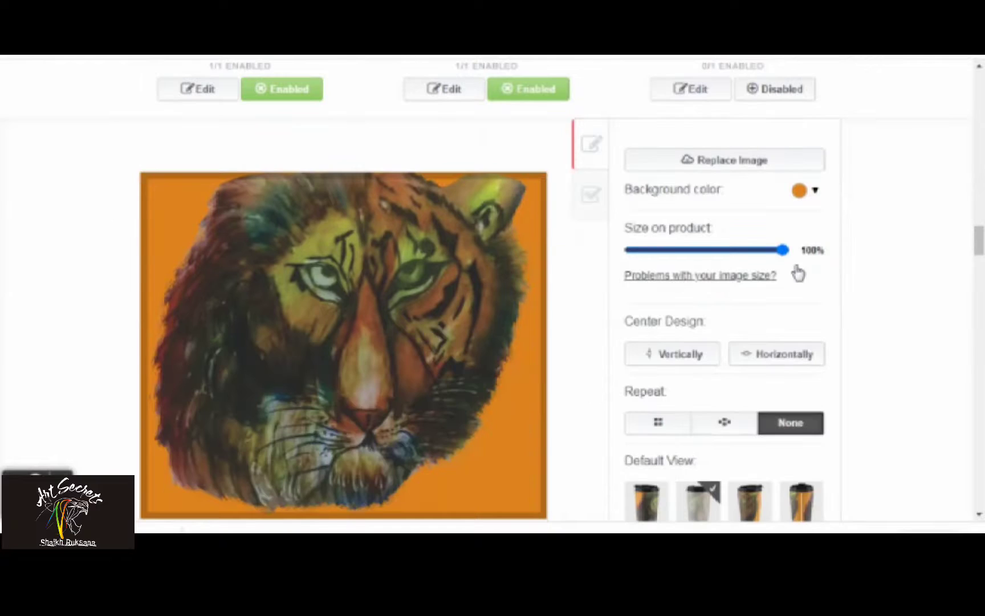
pyautogui.moveTo(772, 258); pyautogui.dragTo(765, 259)
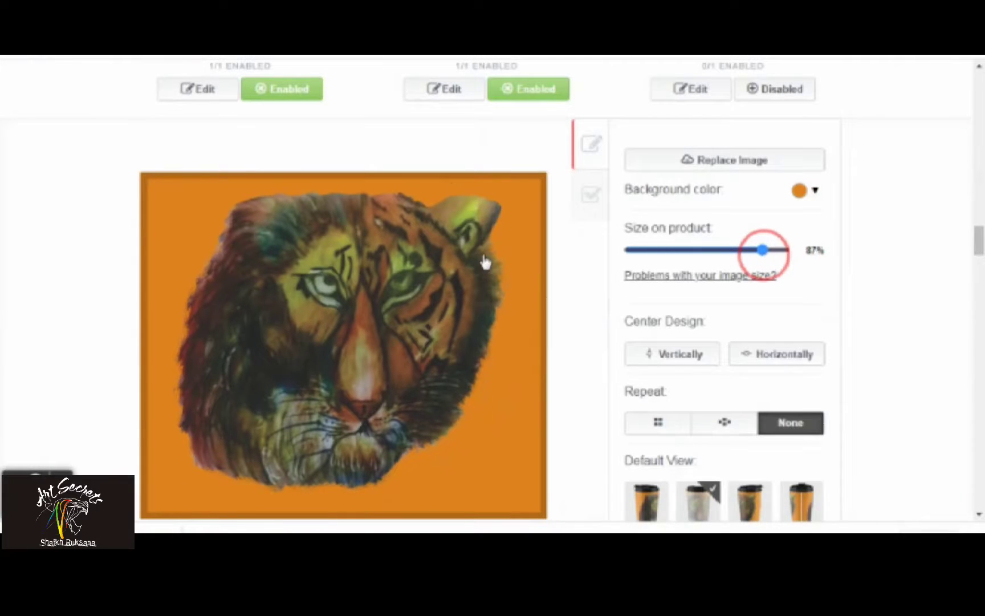
pyautogui.scroll(4, 478, 244)
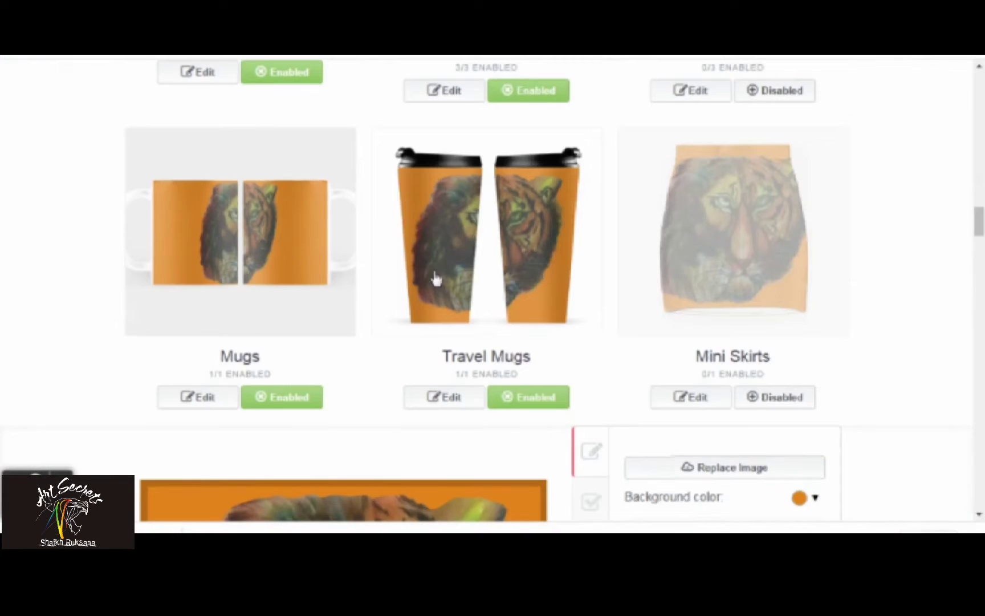
pyautogui.click(308, 346)
# - Enable the Scarves product, open its design for editing and scale the image to 57%
pyautogui.scroll(-3, 296, 360)
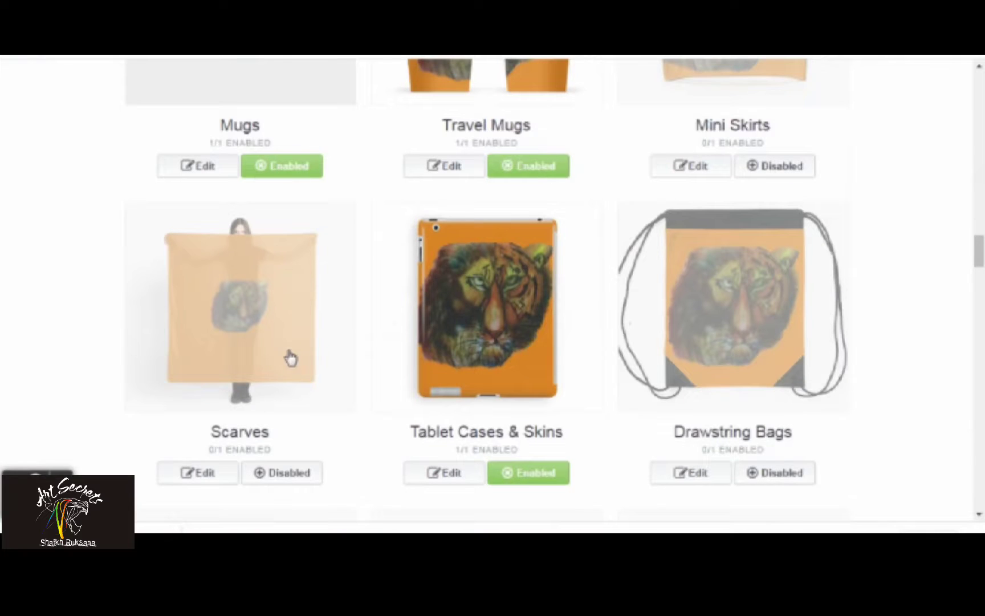
pyautogui.click(288, 476)
pyautogui.click(215, 472)
pyautogui.scroll(-4, 624, 389)
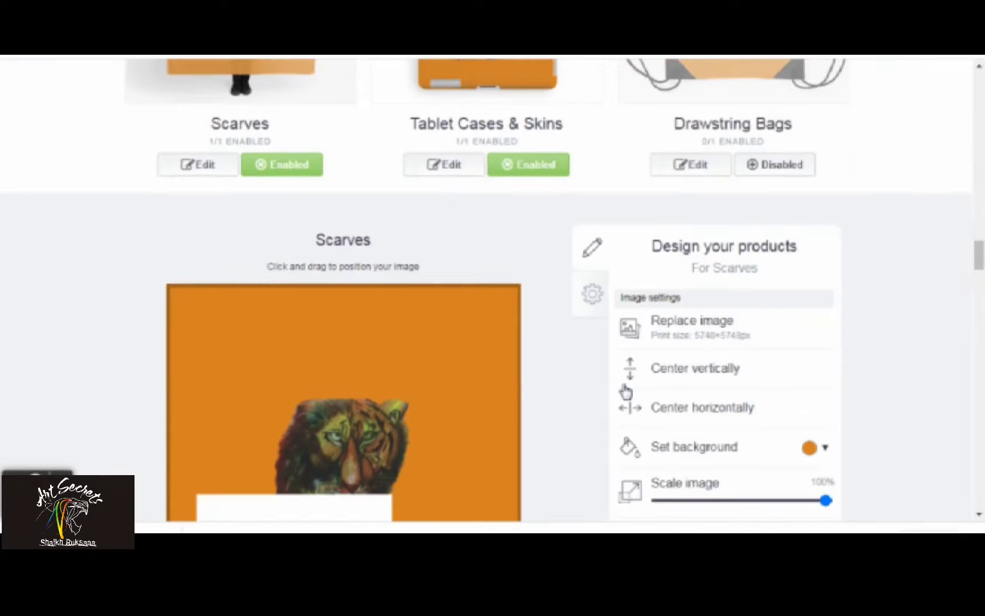
pyautogui.moveTo(826, 501); pyautogui.dragTo(754, 500)
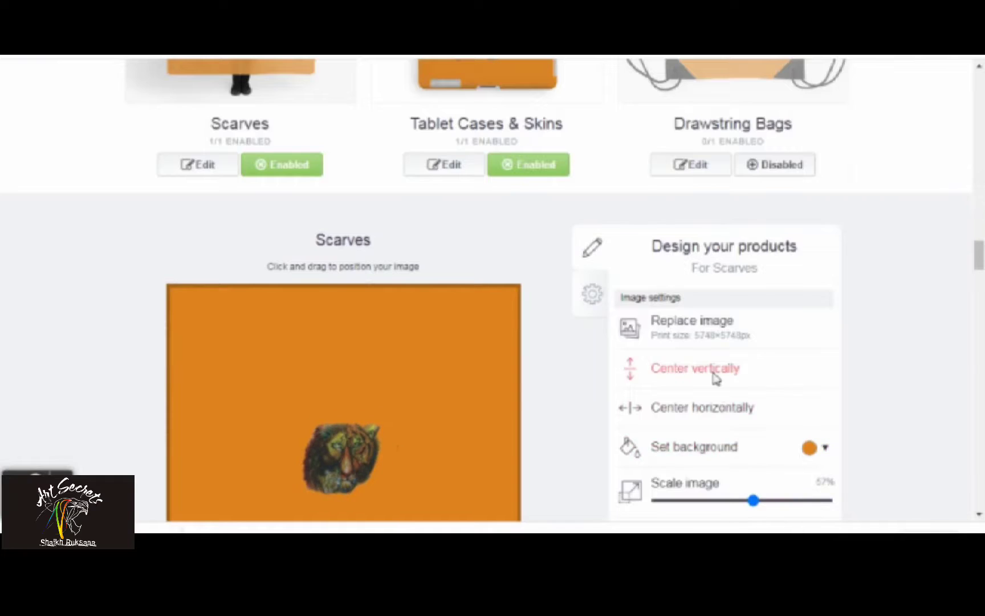
# - Repeat the scarf artwork in an offset grid pattern
pyautogui.scroll(-4, 714, 378)
pyautogui.click(644, 234)
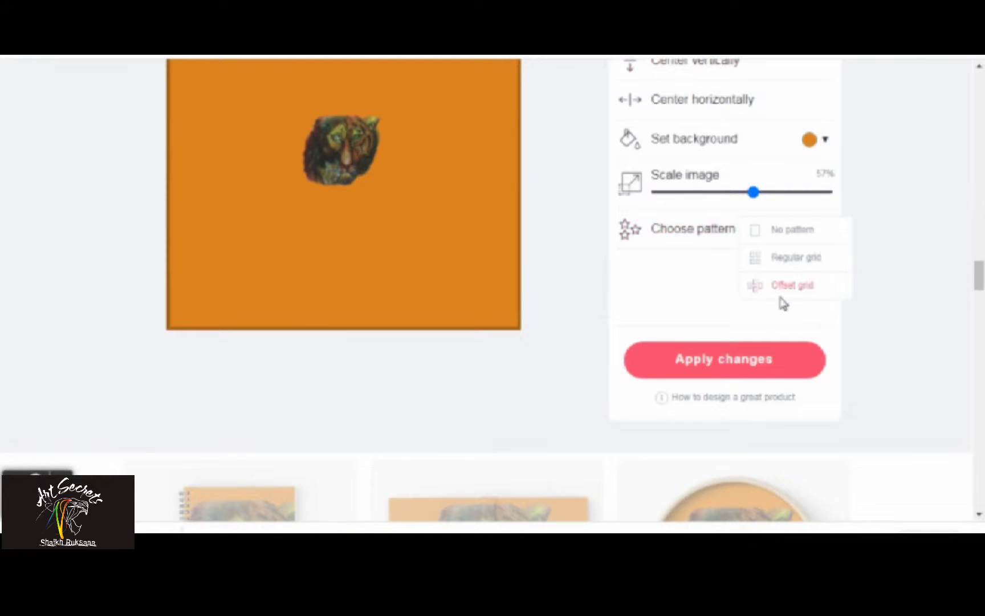
pyautogui.click(779, 288)
pyautogui.scroll(3, 456, 302)
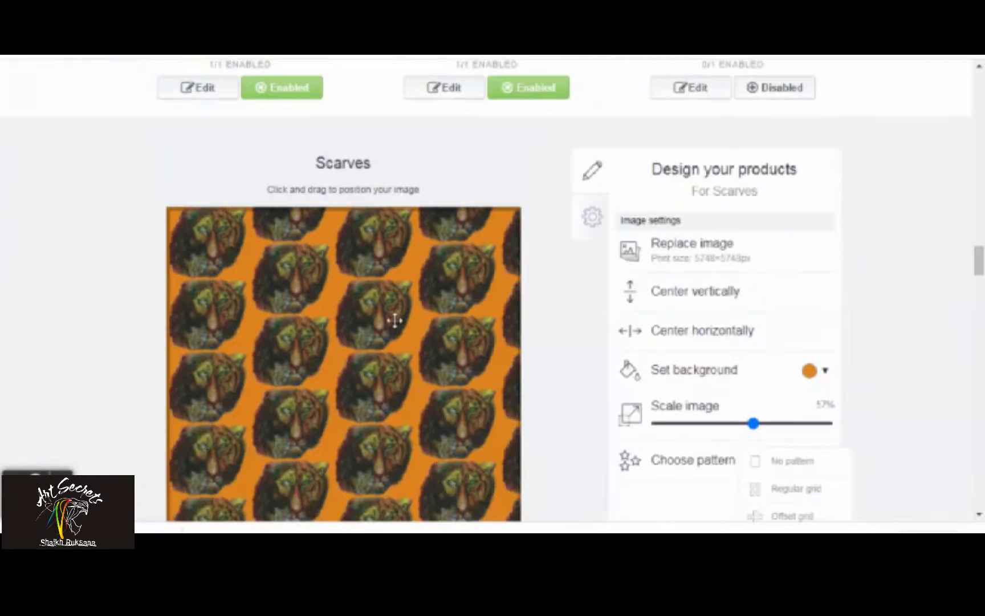
# - Scale down the repeated heads in the scarf pattern and close the Scarves editor
pyautogui.moveTo(754, 424); pyautogui.dragTo(716, 433)
pyautogui.scroll(2, 652, 403)
pyautogui.click(206, 242)
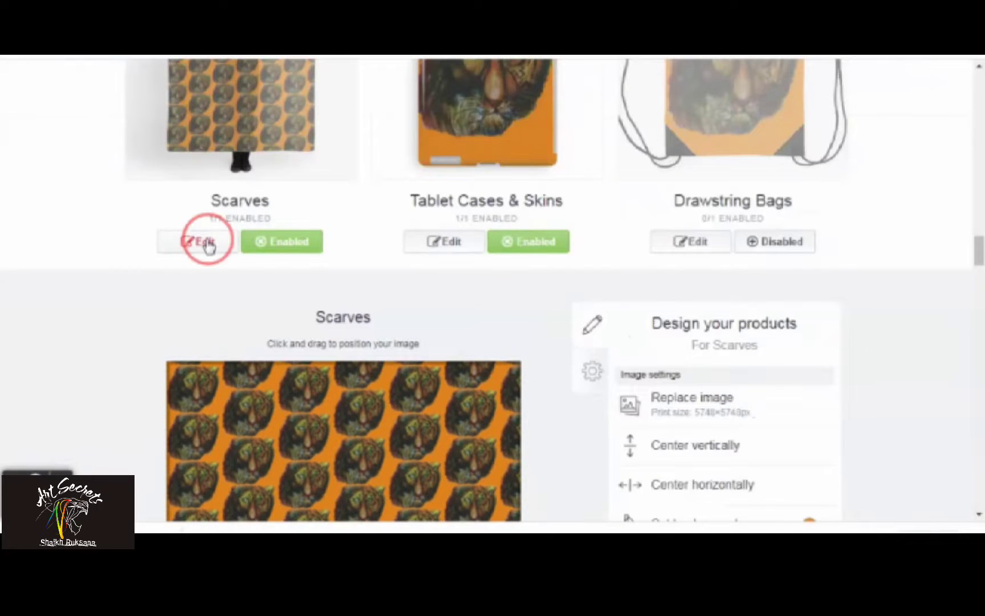
pyautogui.click(240, 353)
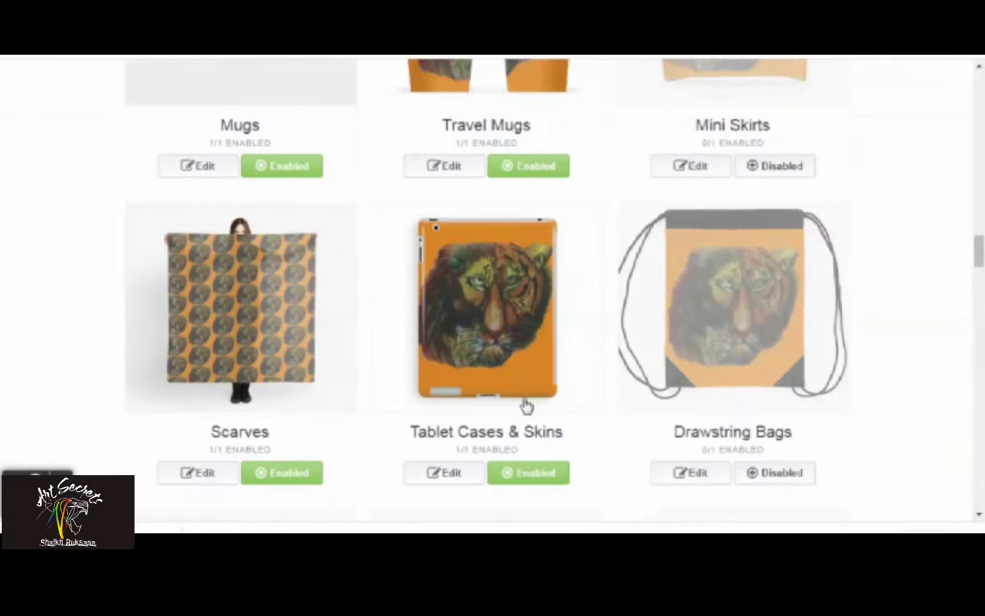
# - Enable the Drawstring Bags, Spiral Notebooks, Hardcover Journals and Clocks products
pyautogui.click(781, 473)
pyautogui.scroll(-5, 565, 389)
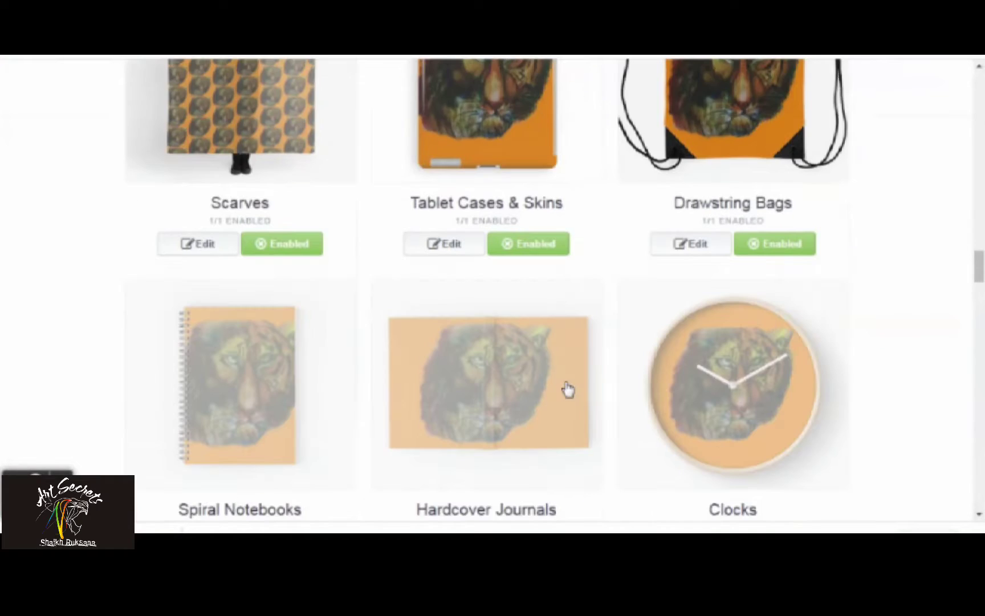
pyautogui.click(294, 473)
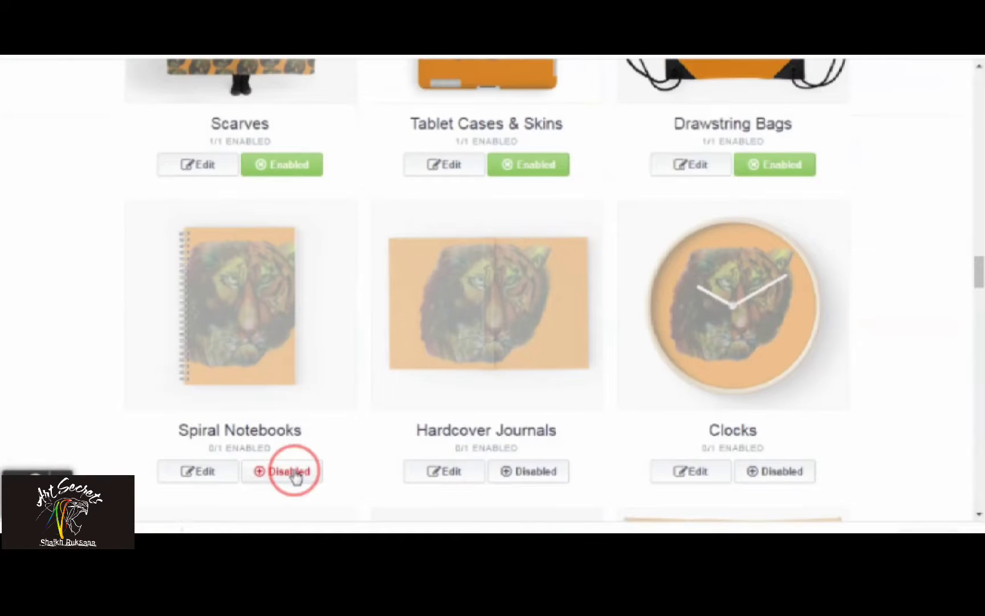
pyautogui.click(532, 475)
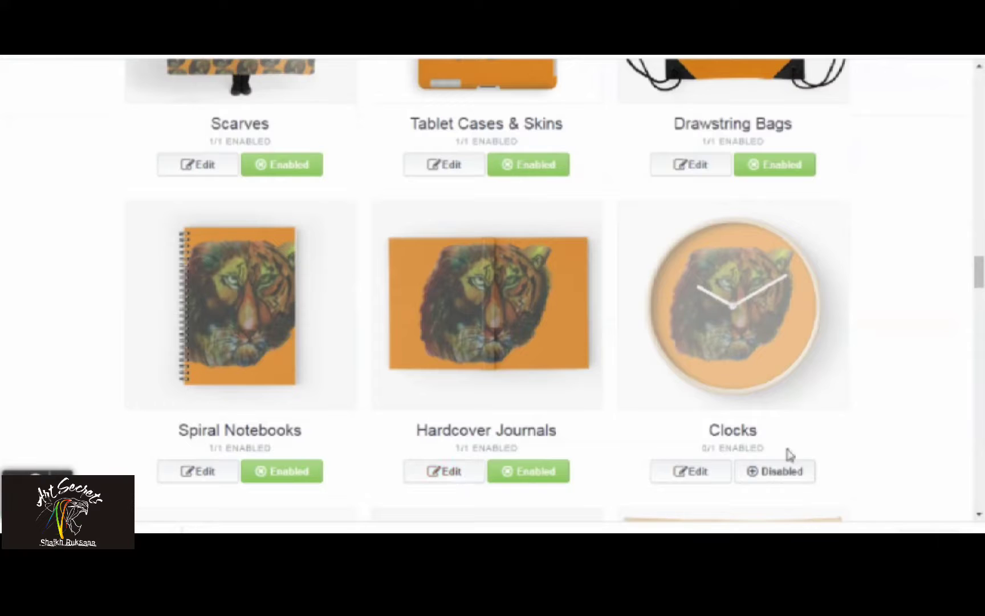
pyautogui.click(781, 473)
# - Enable the Art Board Prints, Wood & Canvas Mounted Prints and Bath Mats products
pyautogui.scroll(-6, 308, 358)
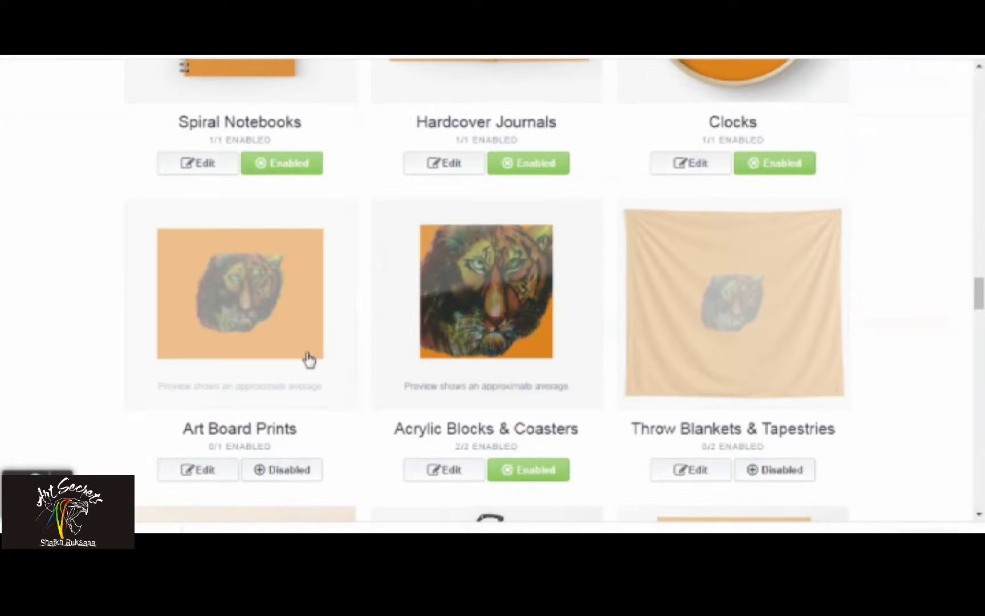
pyautogui.click(285, 319)
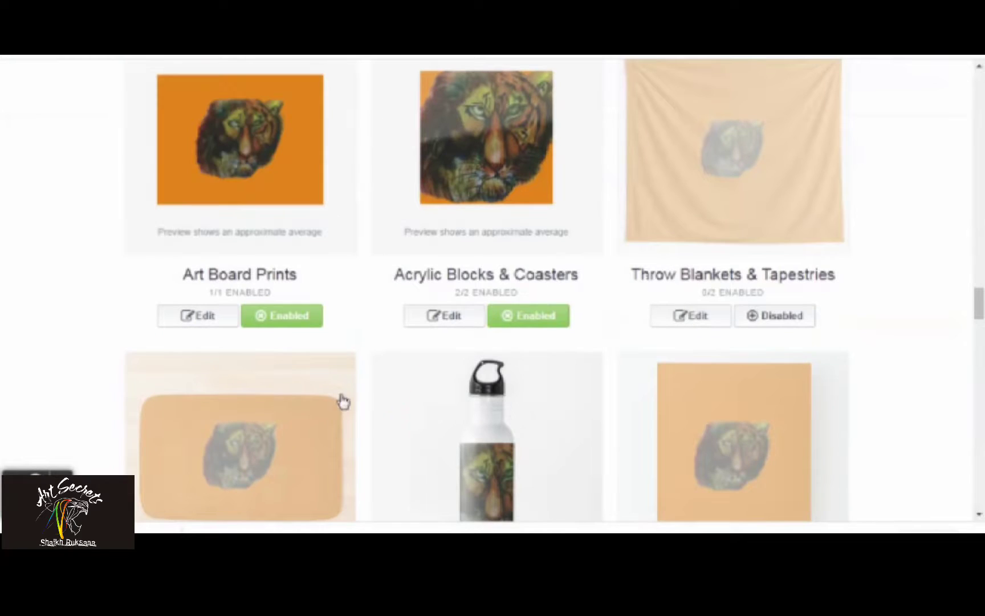
pyautogui.scroll(-4, 439, 427)
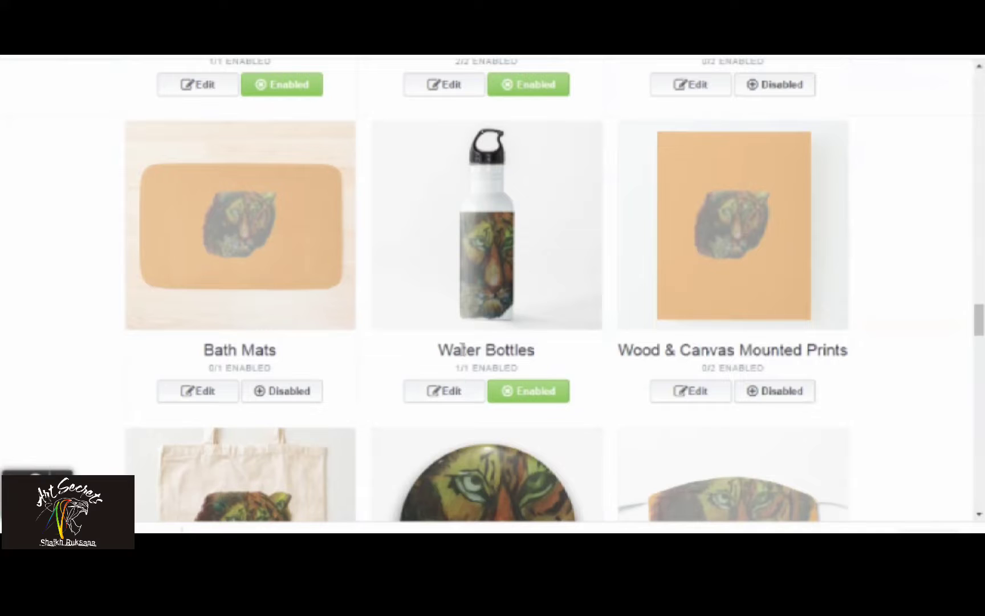
pyautogui.click(776, 393)
pyautogui.click(291, 396)
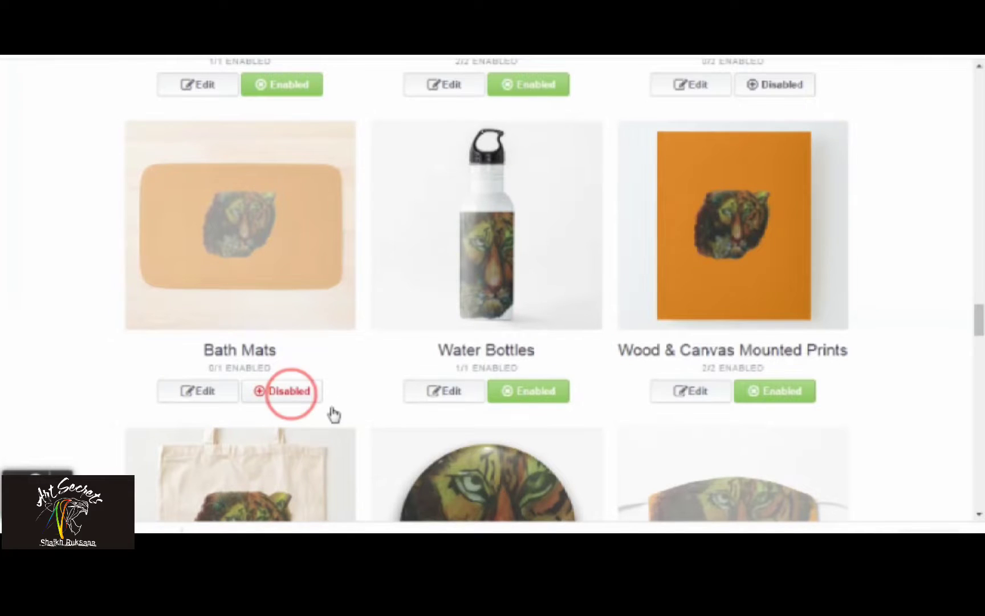
# - Open the Pin Buttons design for editing and scale the image down to 33%
pyautogui.scroll(-4, 272, 279)
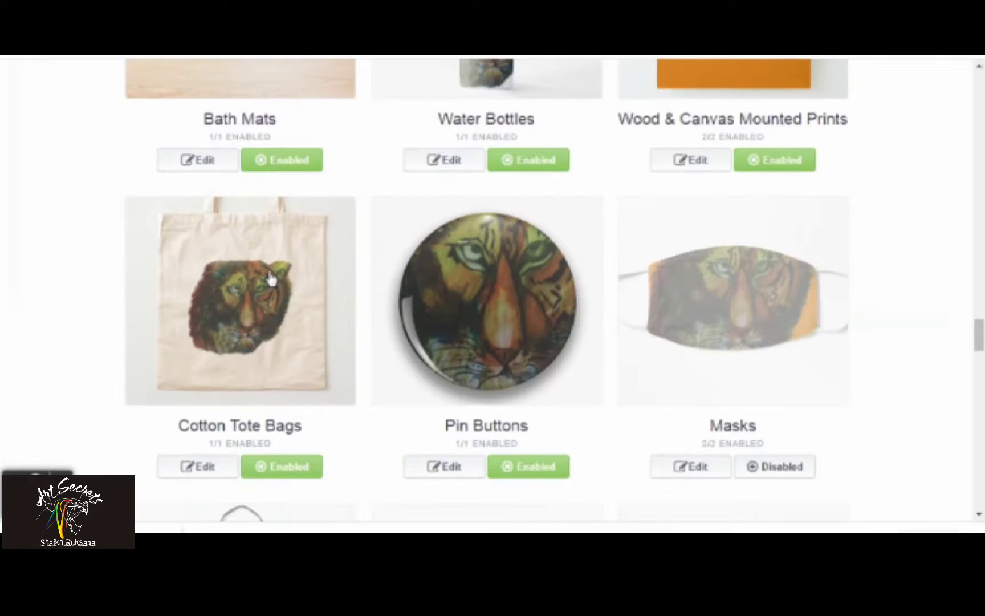
pyautogui.click(454, 470)
pyautogui.scroll(-4, 482, 484)
pyautogui.scroll(-4, 496, 456)
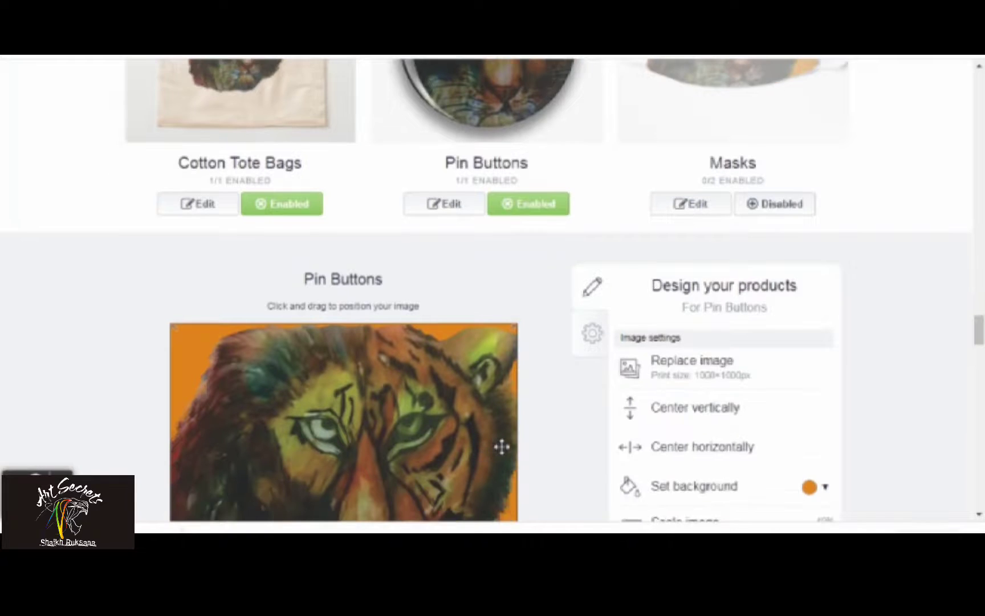
pyautogui.moveTo(741, 341); pyautogui.dragTo(717, 342)
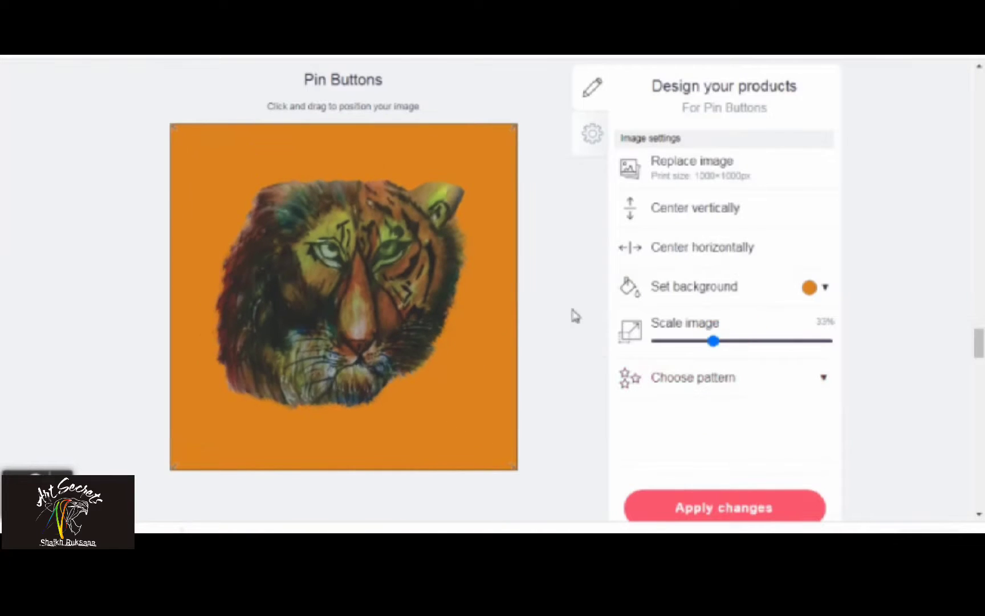
# - Check the pin button preview, reduce its image scale further to 21% and review the preview again
pyautogui.scroll(5, 573, 315)
pyautogui.scroll(-1, 629, 325)
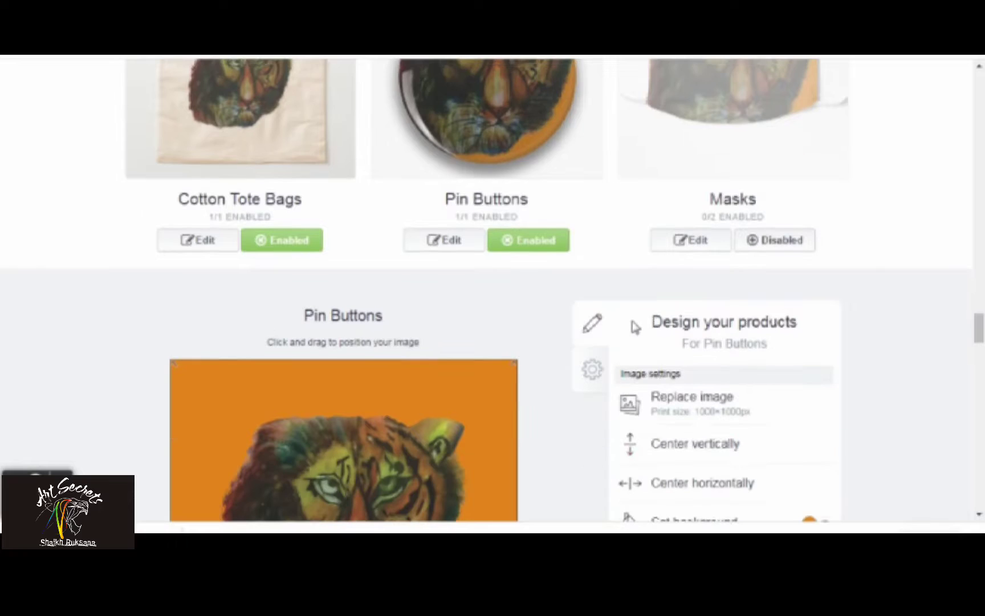
pyautogui.scroll(-4, 713, 473)
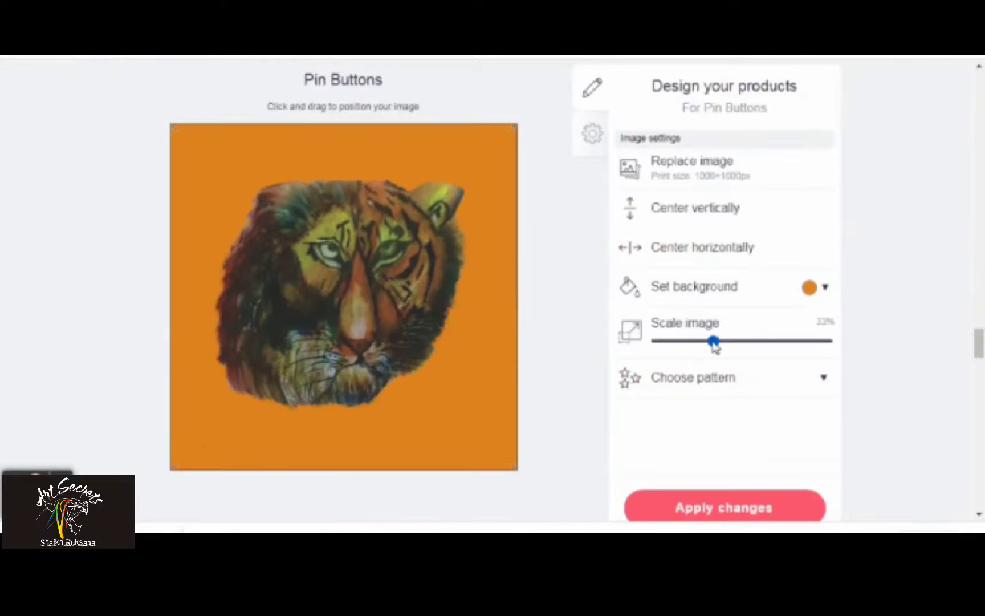
pyautogui.moveTo(713, 341); pyautogui.dragTo(691, 341)
pyautogui.scroll(4, 667, 322)
pyautogui.scroll(5, 665, 321)
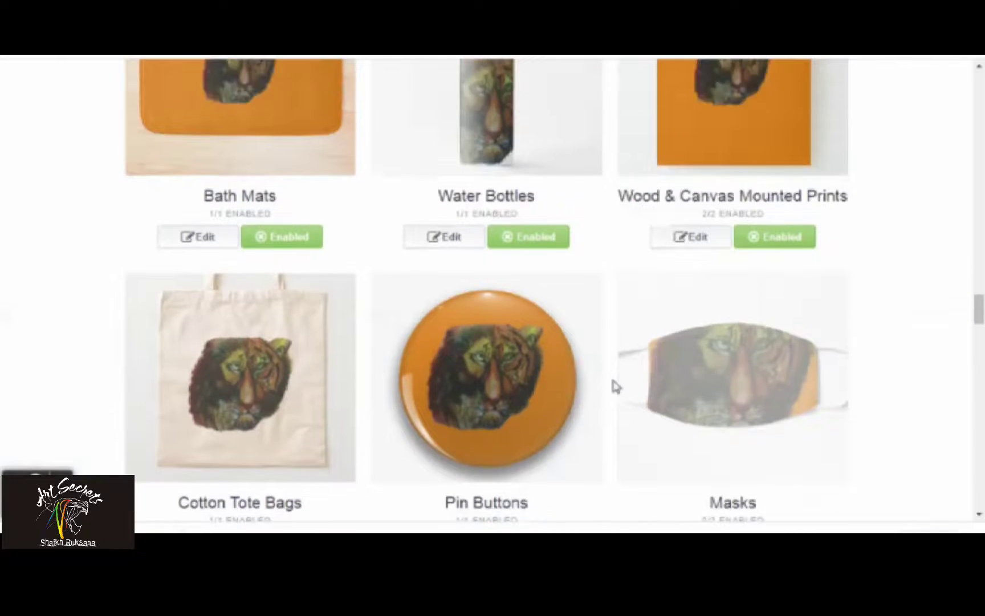
pyautogui.scroll(-10, 629, 473)
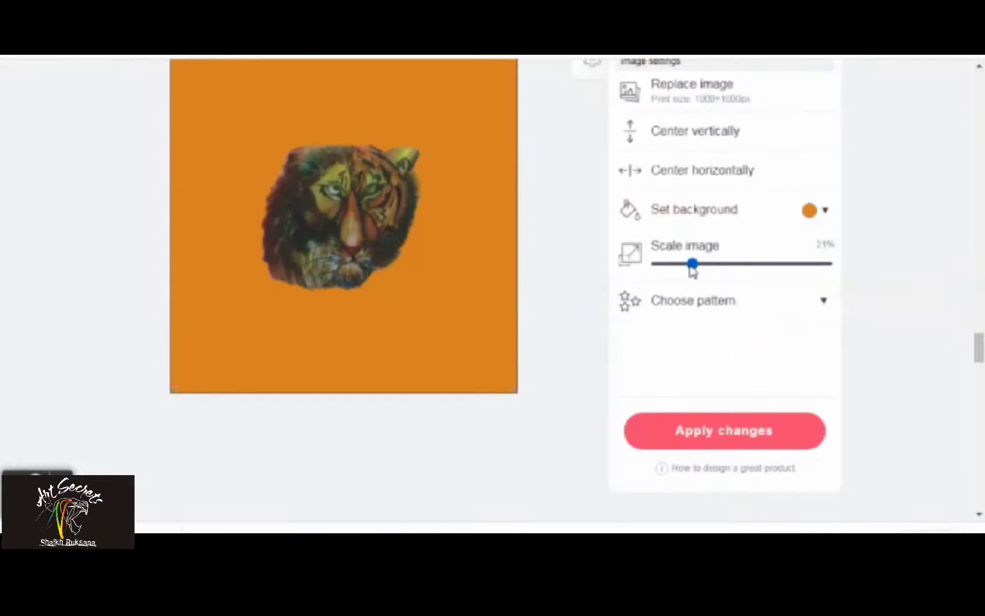
# - Scale the Pin Buttons image up to 32% and review the button preview
pyautogui.moveTo(692, 264); pyautogui.dragTo(710, 266)
pyautogui.scroll(5, 654, 251)
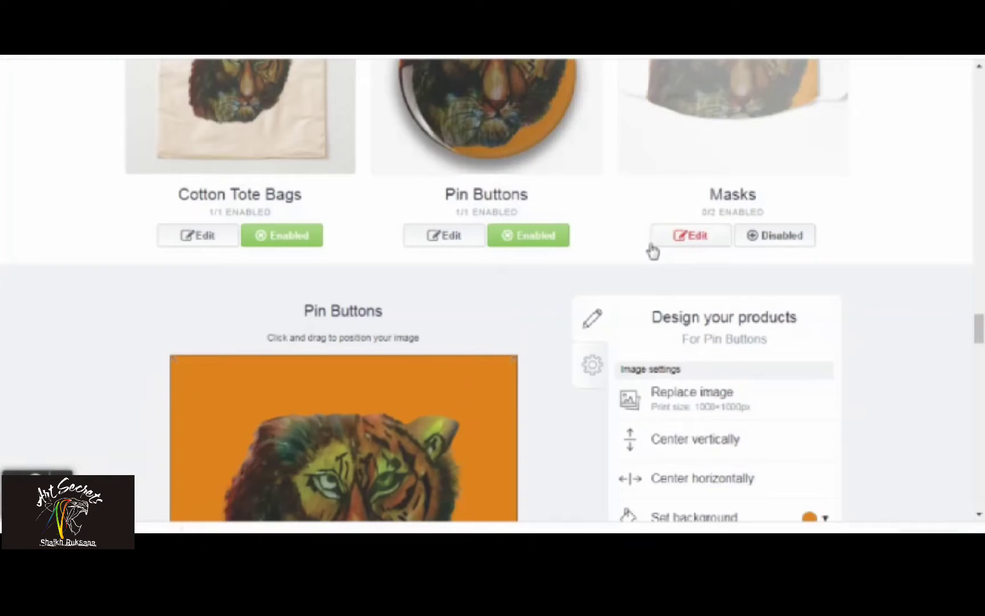
pyautogui.scroll(4, 653, 251)
# - Enable the Masks product and apply the Pin Buttons design changes
pyautogui.click(774, 466)
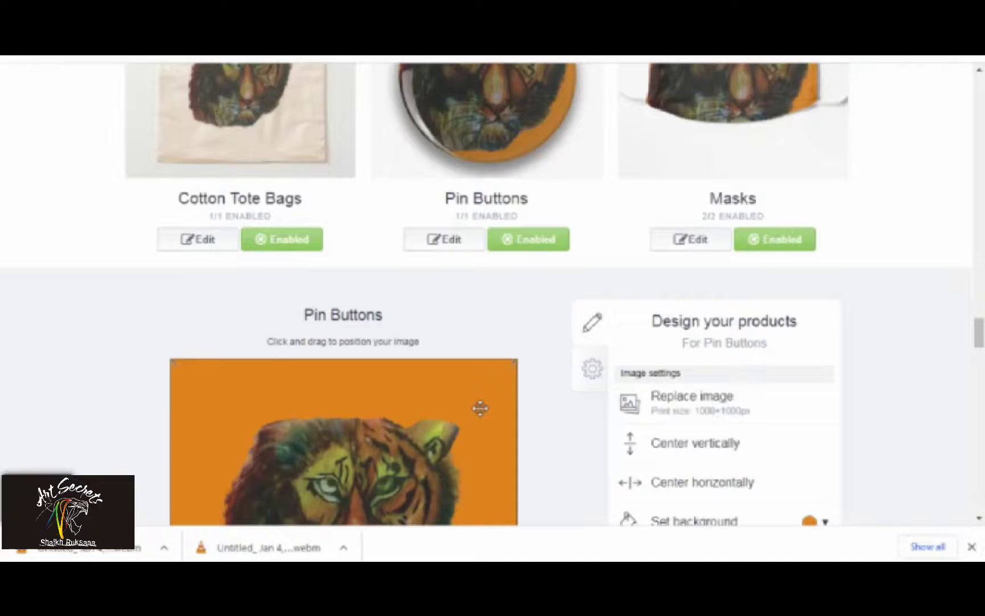
pyautogui.scroll(-5, 700, 473)
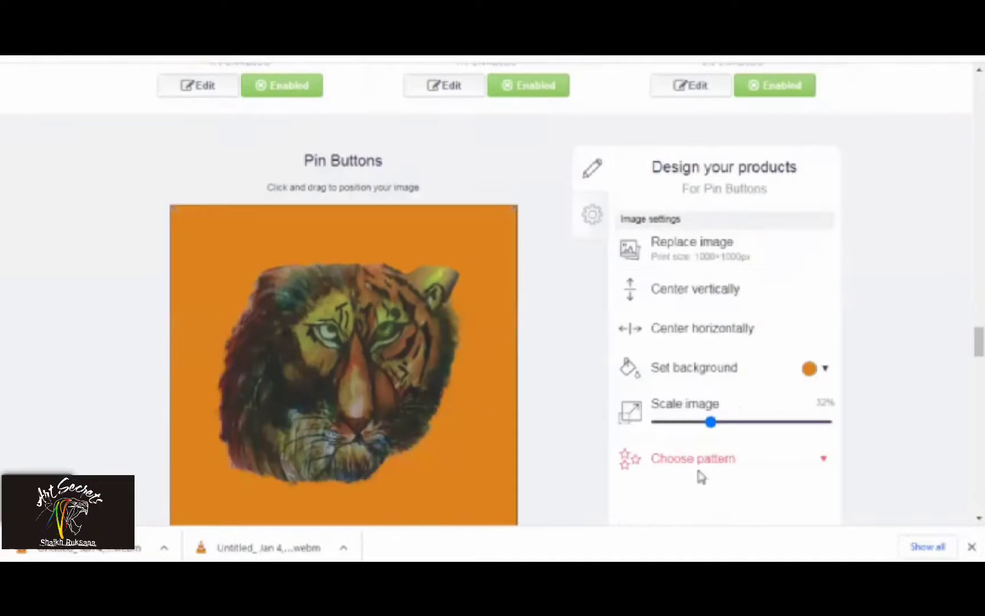
pyautogui.click(693, 445)
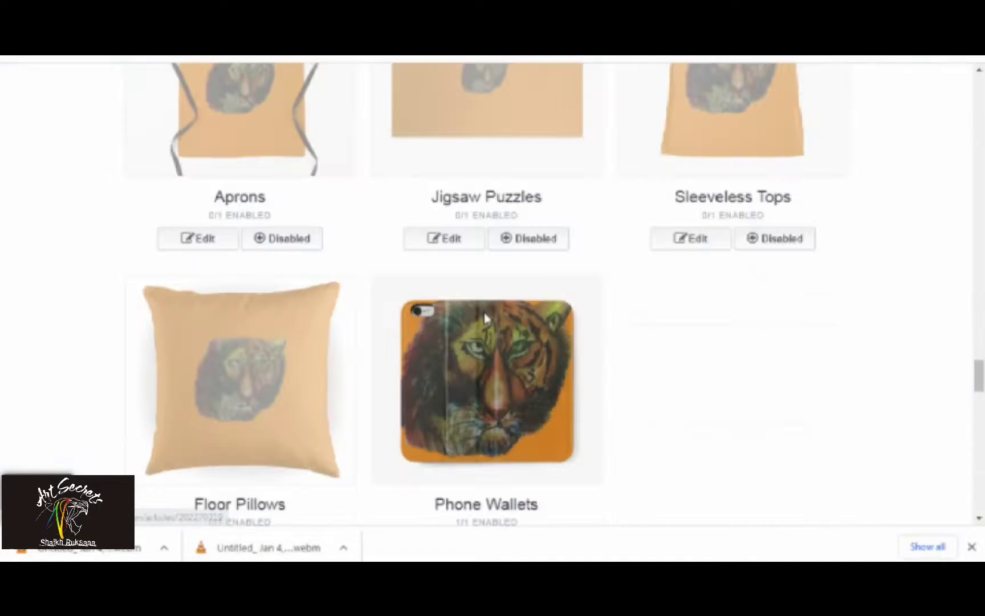
# - Enable the Aprons, Sleeveless Tops and Floor Pillows products
pyautogui.scroll(1, 487, 320)
pyautogui.click(296, 394)
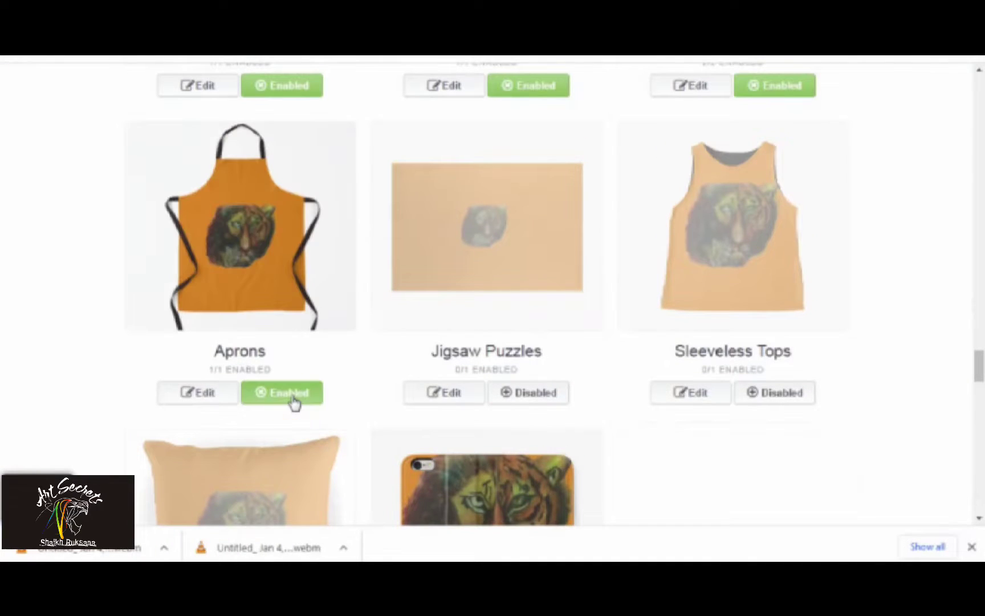
pyautogui.click(779, 397)
pyautogui.scroll(-4, 567, 409)
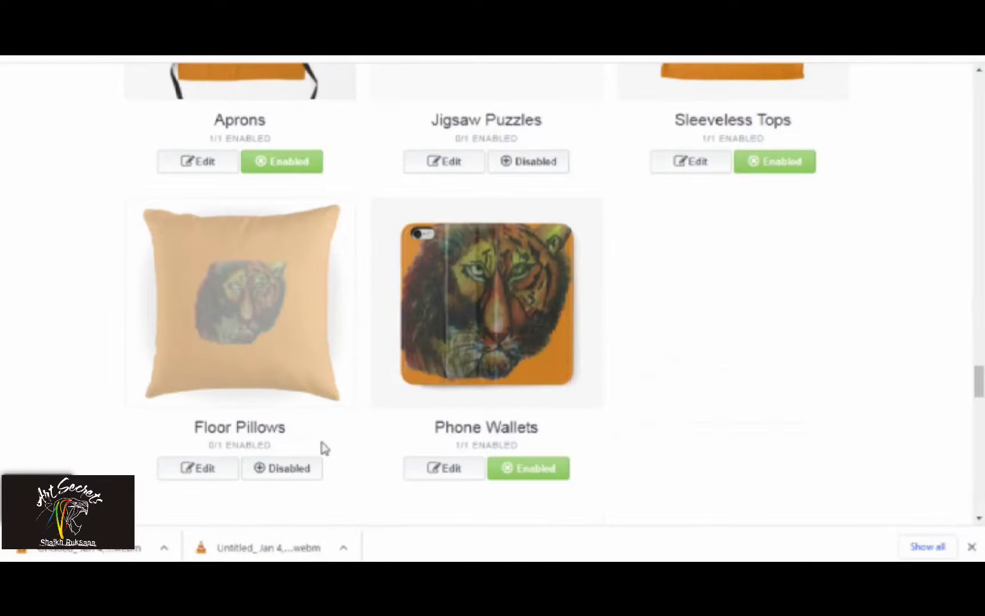
pyautogui.click(285, 475)
pyautogui.scroll(-9, 587, 378)
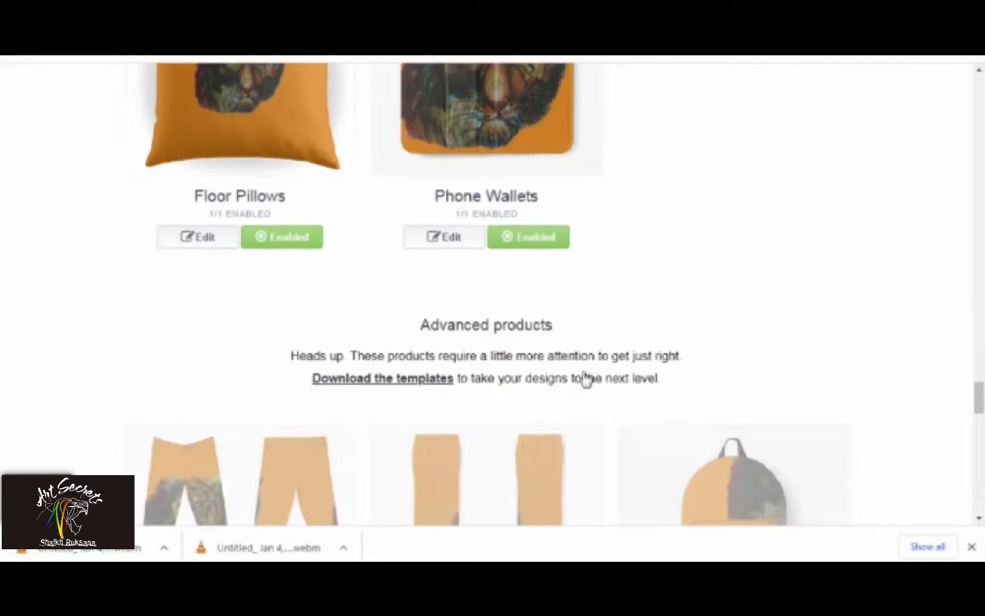
# - Enable the Backpacks product, open its design and move the artwork up towards the pocket panel above the rounded front panel
pyautogui.click(780, 399)
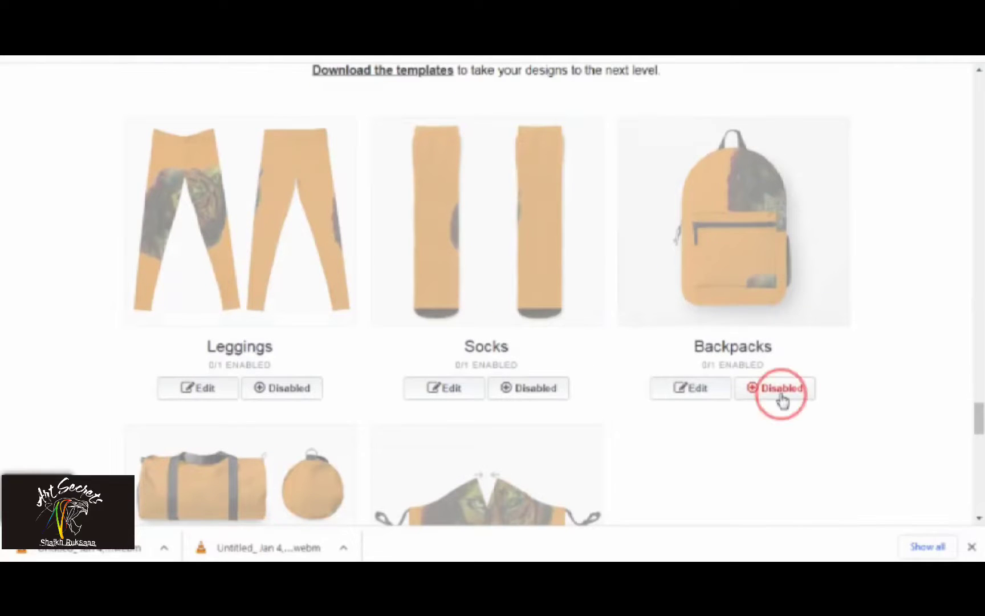
pyautogui.click(700, 393)
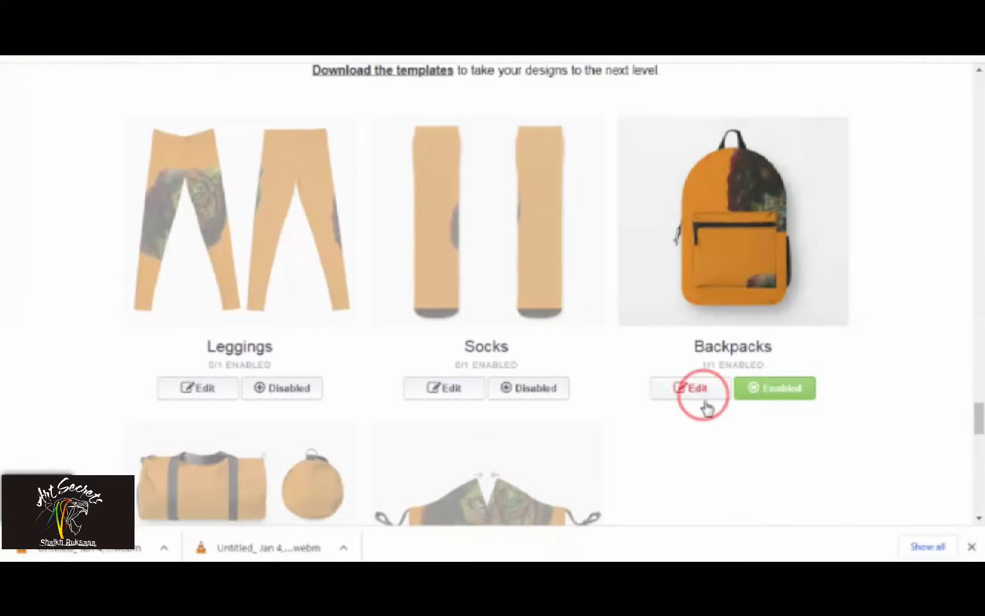
pyautogui.scroll(-5, 360, 385)
pyautogui.moveTo(392, 411); pyautogui.dragTo(309, 313)
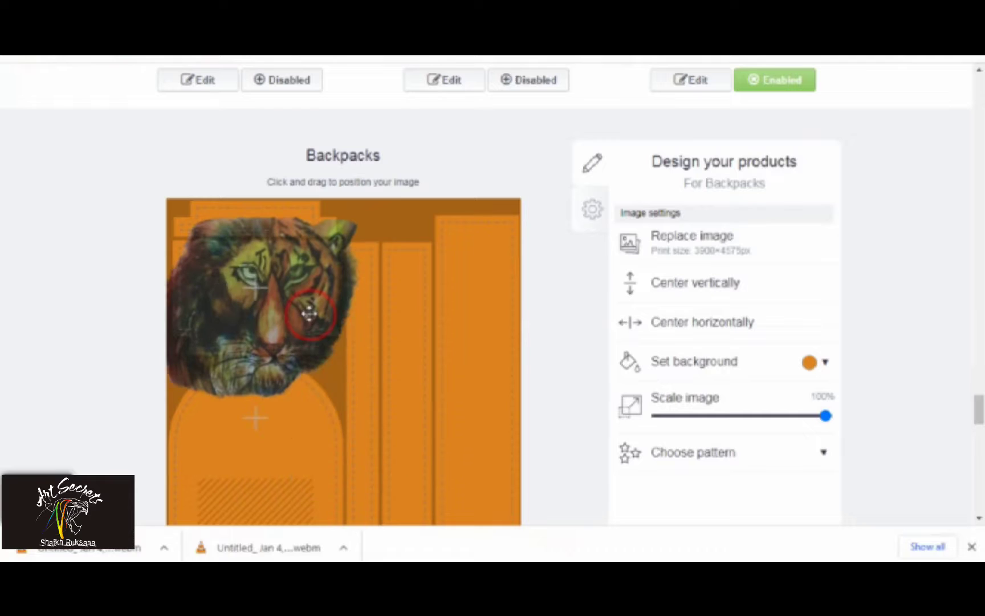
# - Scale the Backpacks image to 63%, fit it within the pocket panel and apply the changes
pyautogui.moveTo(825, 416); pyautogui.dragTo(764, 419)
pyautogui.moveTo(297, 311); pyautogui.dragTo(293, 302)
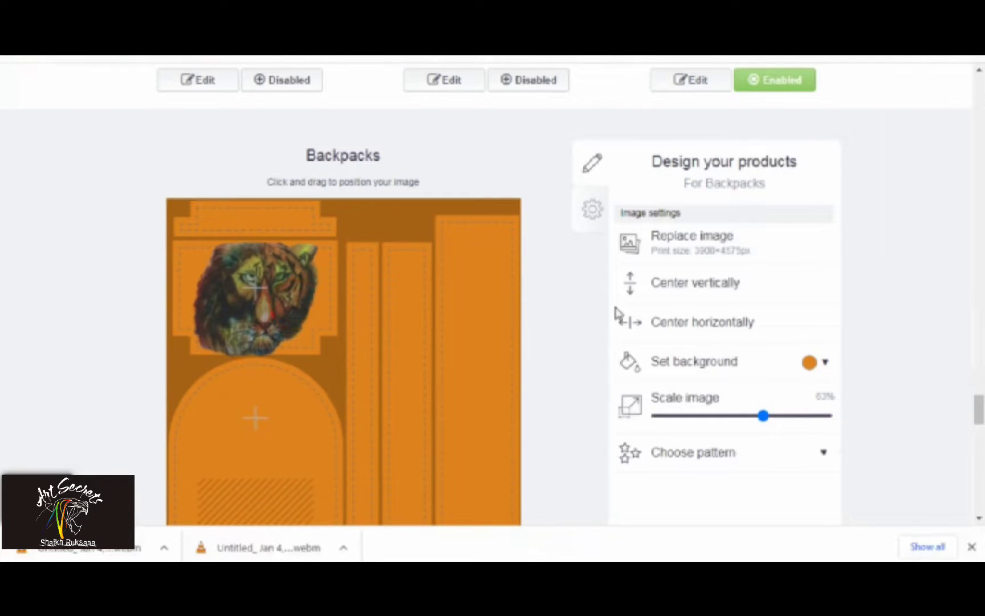
pyautogui.scroll(4, 716, 249)
pyautogui.scroll(-5, 668, 370)
pyautogui.scroll(-9, 731, 429)
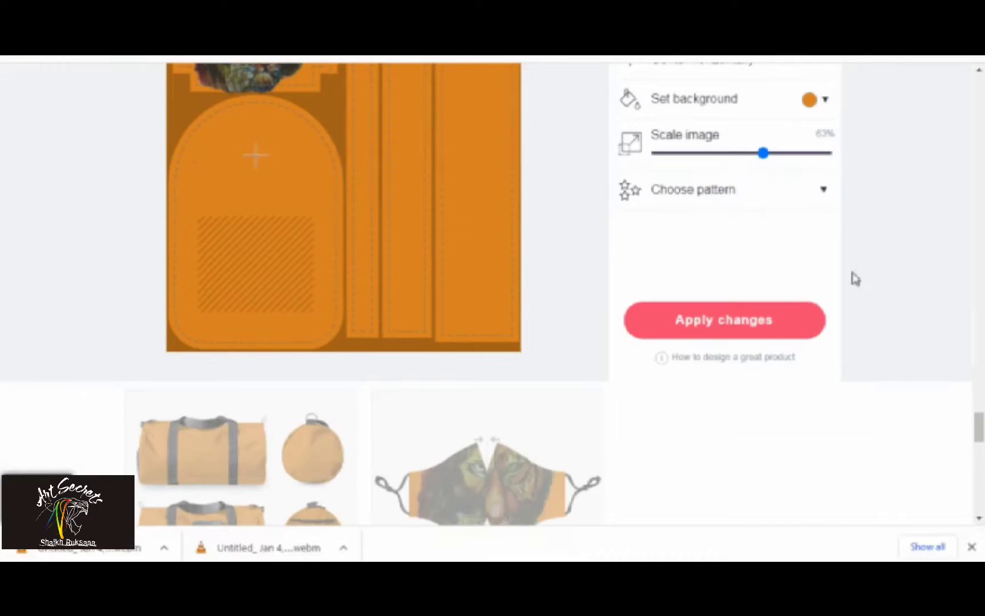
pyautogui.scroll(6, 374, 249)
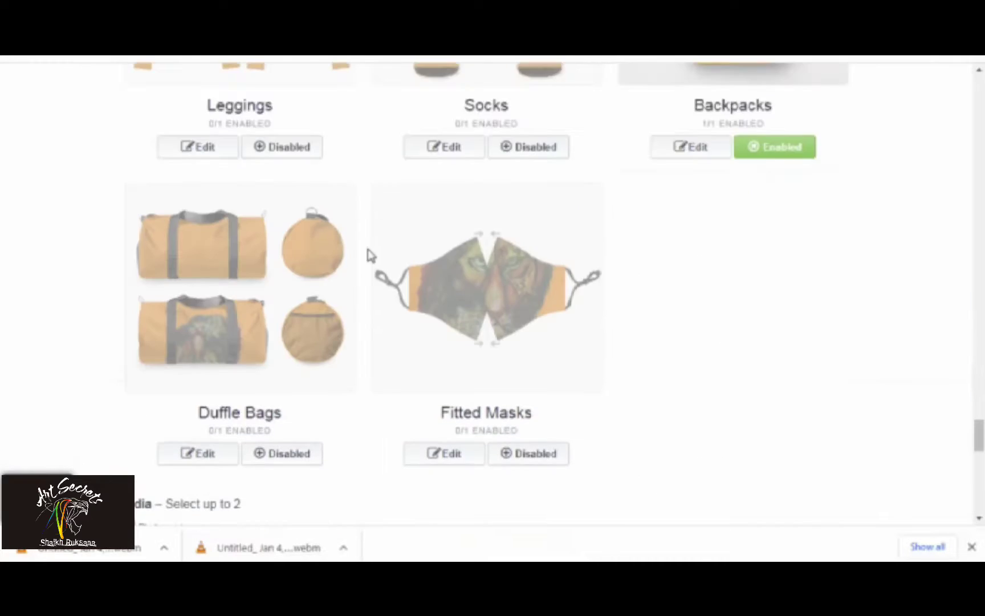
# - Enable the Fitted Masks and Duffle Bags products and open the Duffle Bags design for editing
pyautogui.scroll(-3, 522, 437)
pyautogui.click(528, 387)
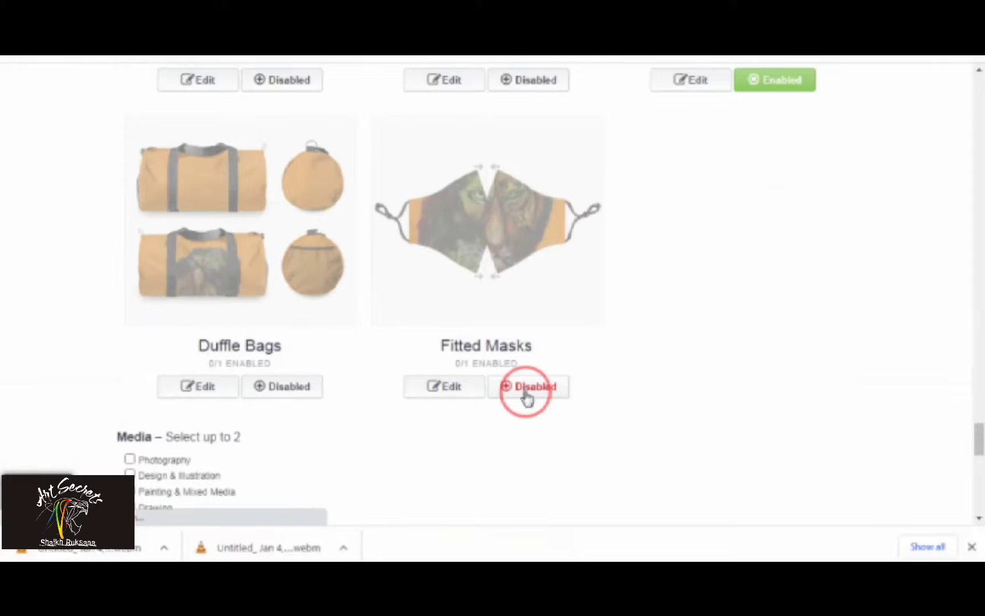
pyautogui.click(281, 388)
pyautogui.click(200, 390)
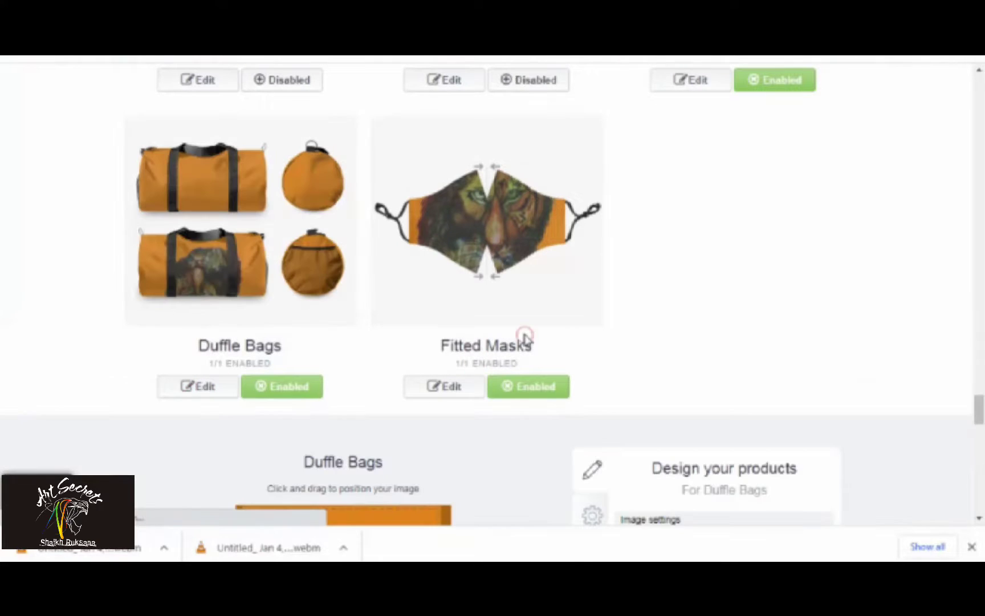
# - Move the Duffle Bags artwork onto the upper half of the main panel between the straps and check the preview
pyautogui.scroll(-7, 525, 338)
pyautogui.scroll(5, 415, 231)
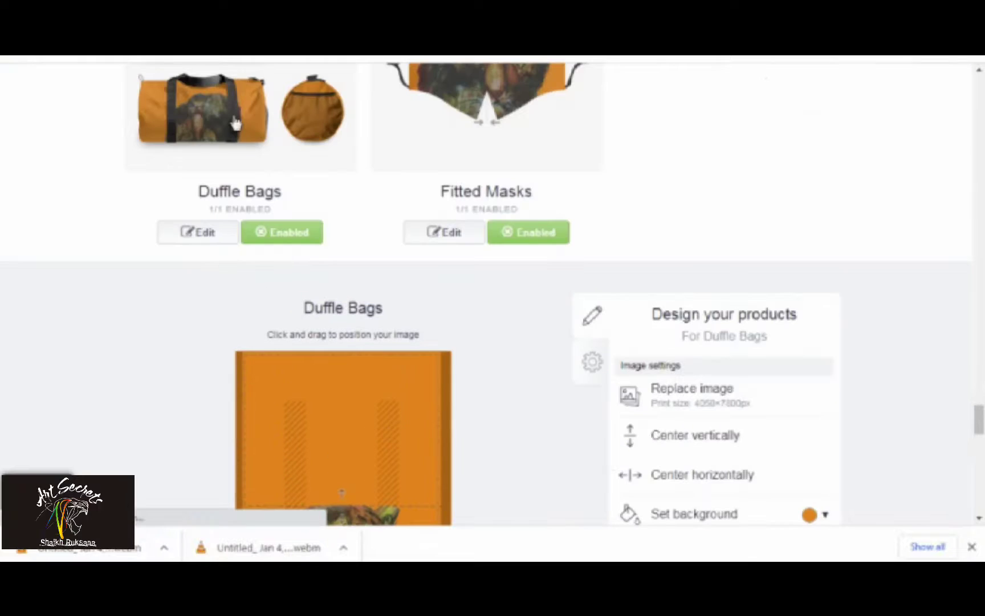
pyautogui.scroll(4, 207, 182)
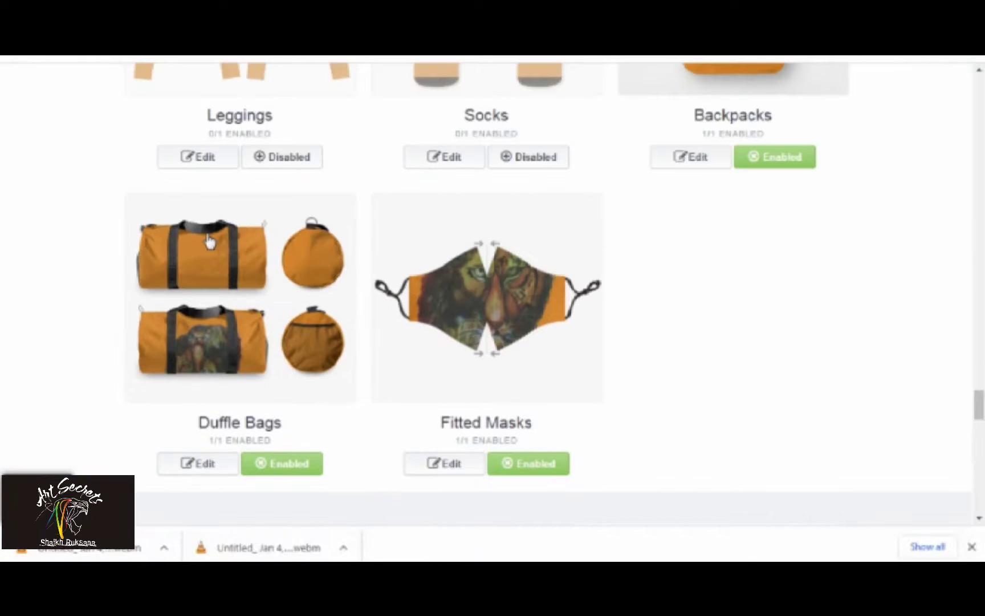
pyautogui.scroll(-5, 354, 308)
pyautogui.moveTo(311, 407); pyautogui.dragTo(348, 375)
pyautogui.scroll(4, 255, 316)
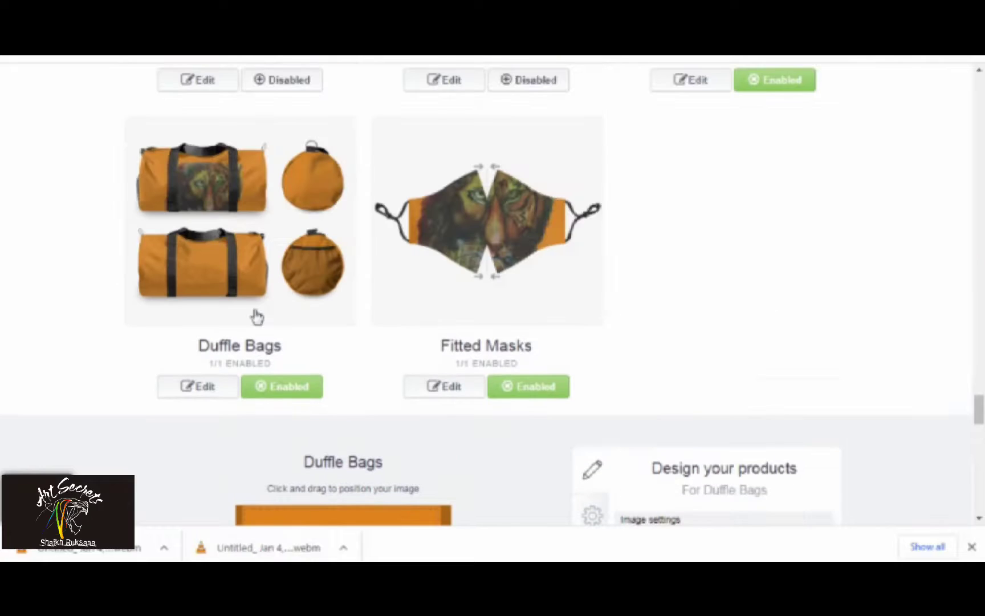
# - Nudge the Duffle Bags artwork slightly higher above the fold line, review the preview and apply the changes
pyautogui.scroll(-3, 381, 468)
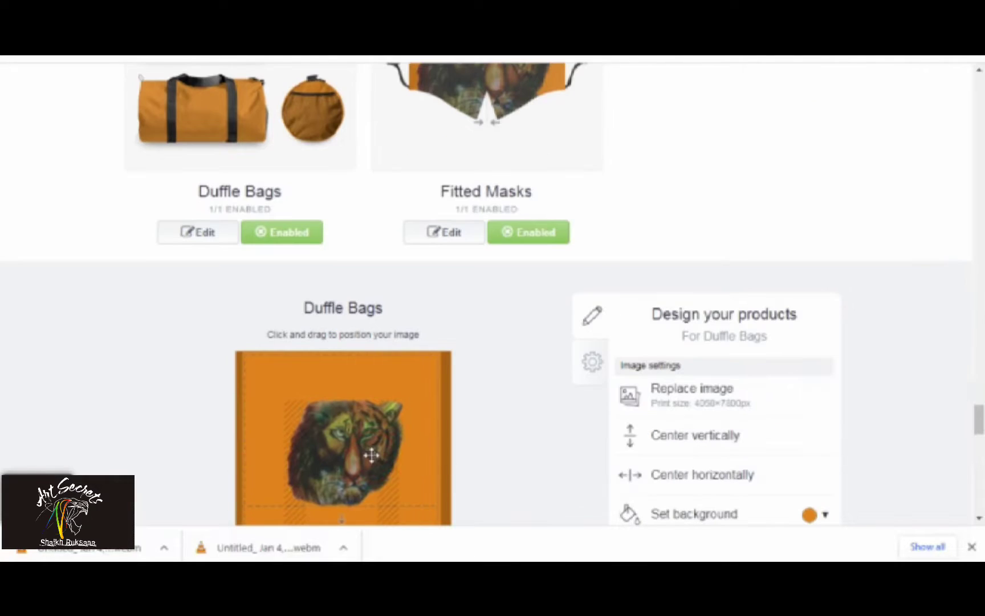
pyautogui.moveTo(432, 431); pyautogui.dragTo(368, 440)
pyautogui.scroll(4, 393, 313)
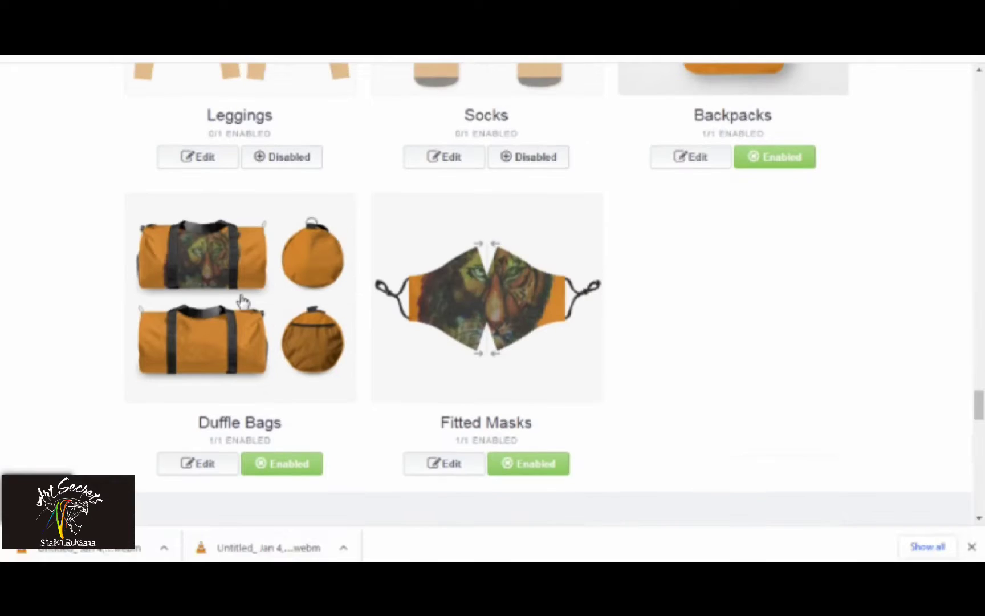
pyautogui.scroll(-5, 563, 416)
pyautogui.scroll(-3, 758, 474)
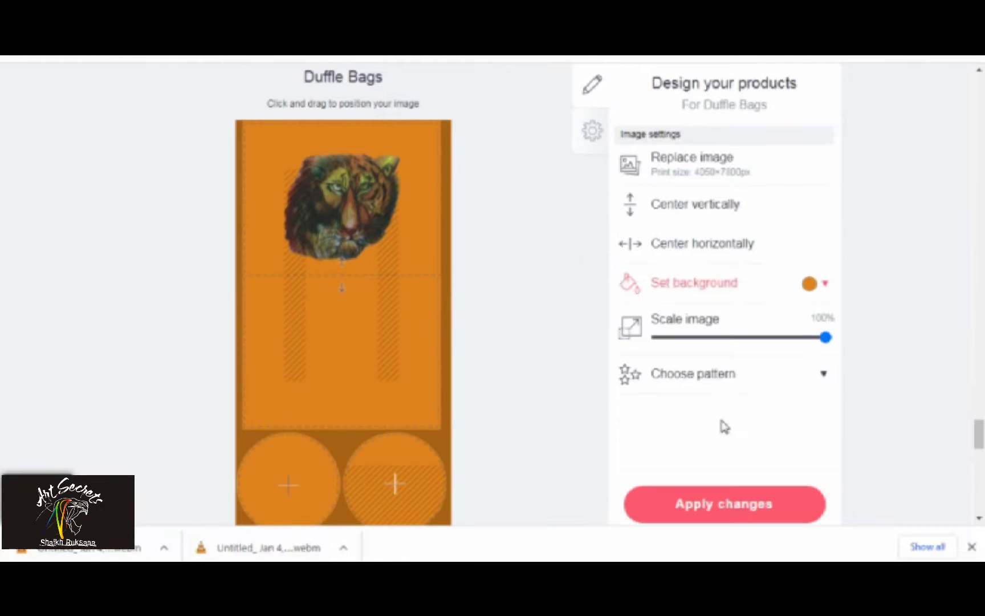
pyautogui.click(726, 503)
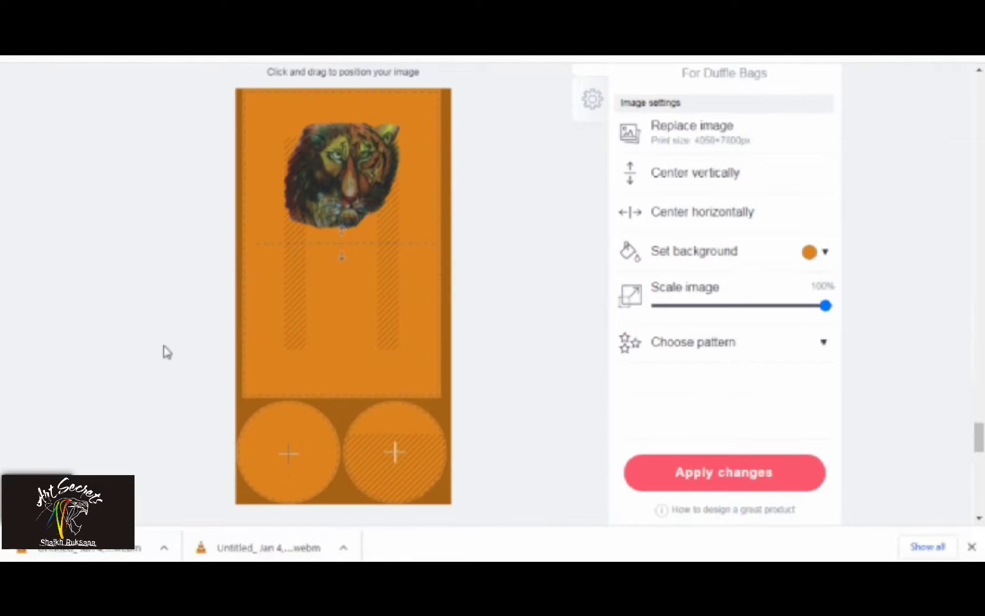
# - Select Design & Illustration and Painting & Mixed Media as the artwork's media
pyautogui.scroll(-10, 453, 302)
pyautogui.scroll(3, 171, 198)
pyautogui.click(130, 242)
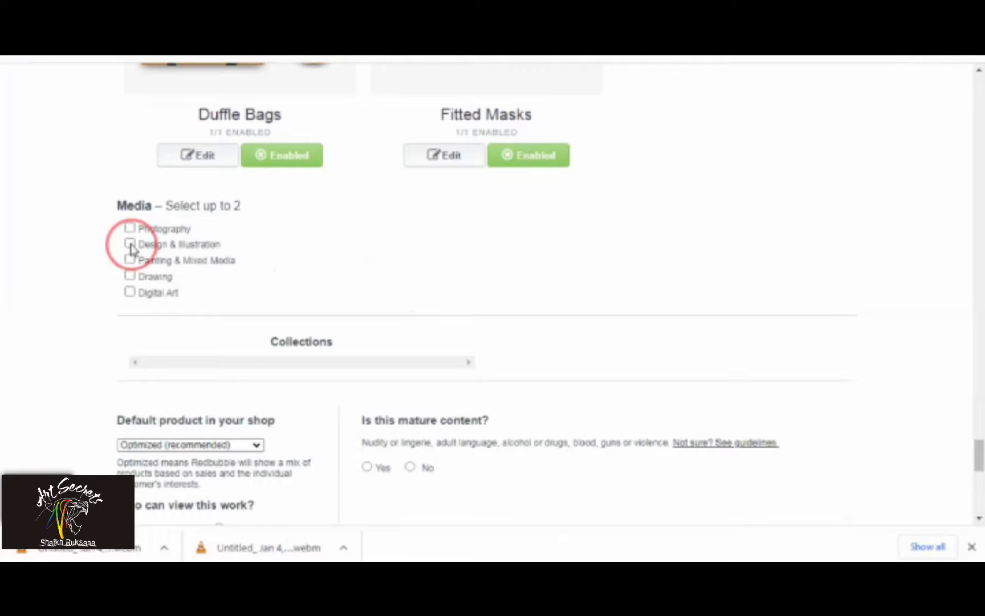
pyautogui.click(130, 259)
pyautogui.scroll(-4, 413, 252)
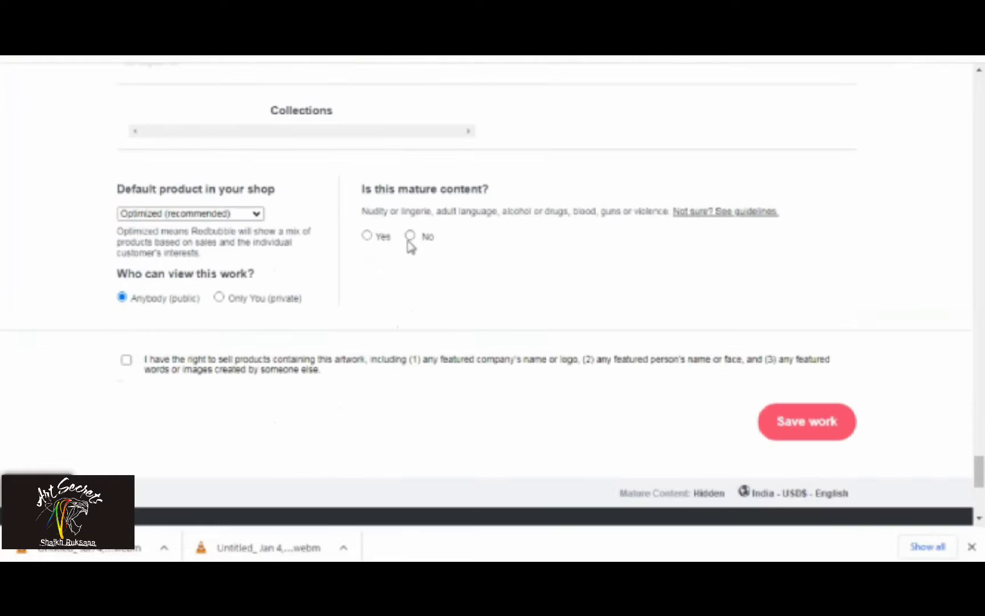
# - Mark the work as not mature content, confirm the right to sell it and save the work
pyautogui.click(410, 236)
pyautogui.click(126, 361)
pyautogui.click(798, 424)
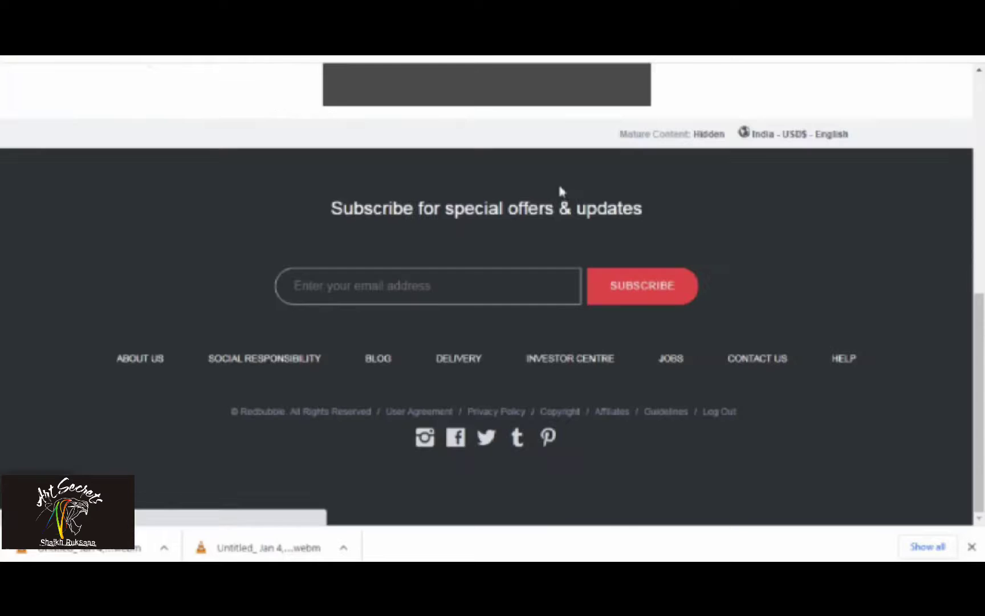
pyautogui.scroll(-6, 561, 189)
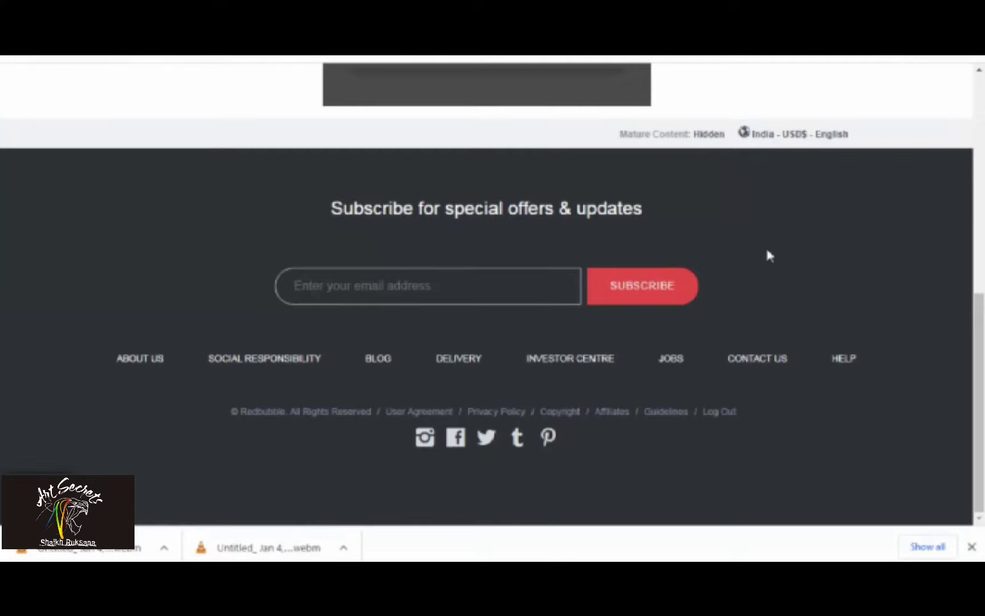
pyautogui.scroll(3, 761, 385)
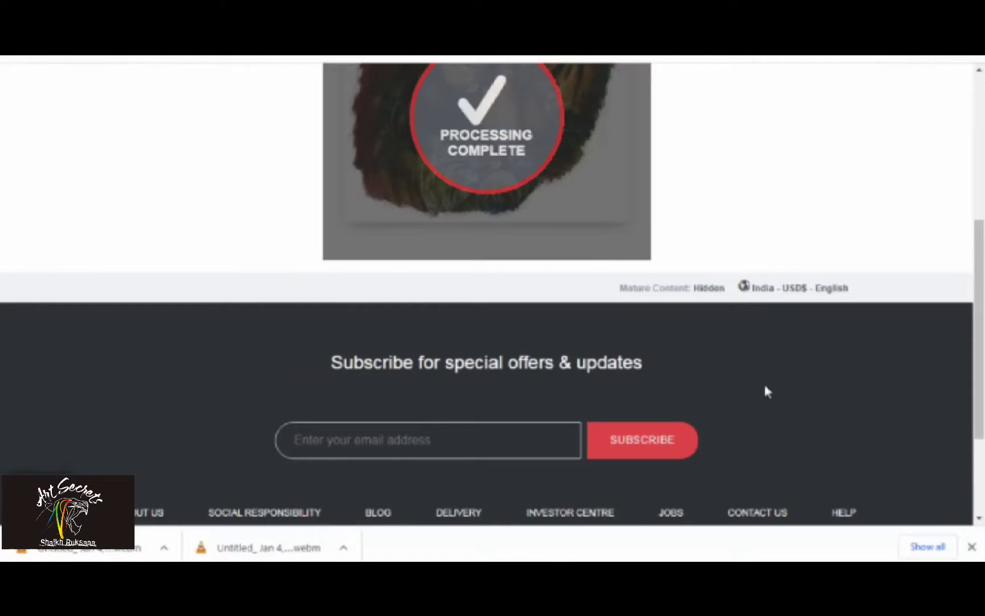
pyautogui.scroll(3, 741, 347)
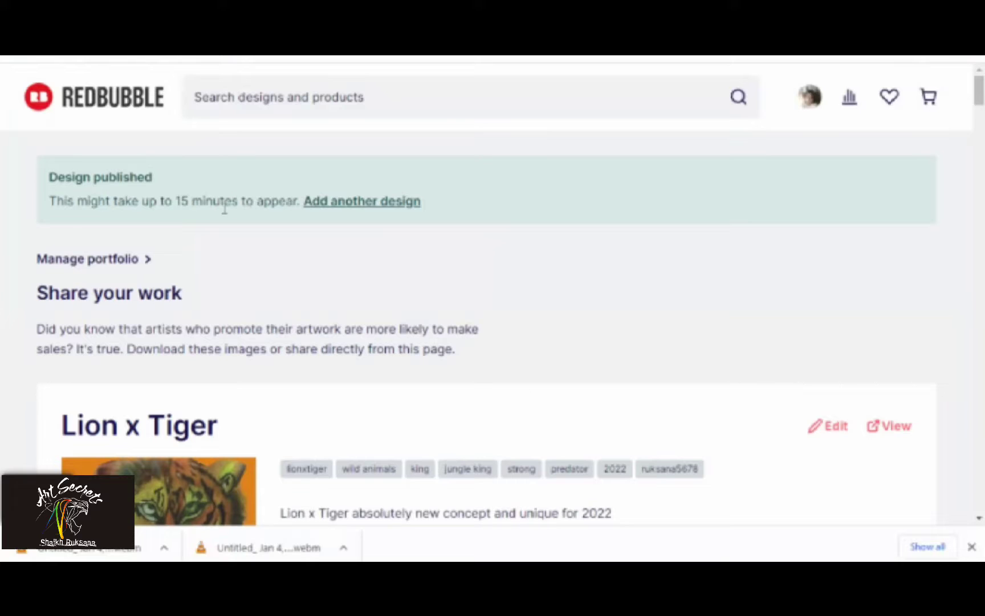
# - Review the published Lion x Tiger page, examining its tags, description and the artwork on each product
pyautogui.scroll(-5, 418, 354)
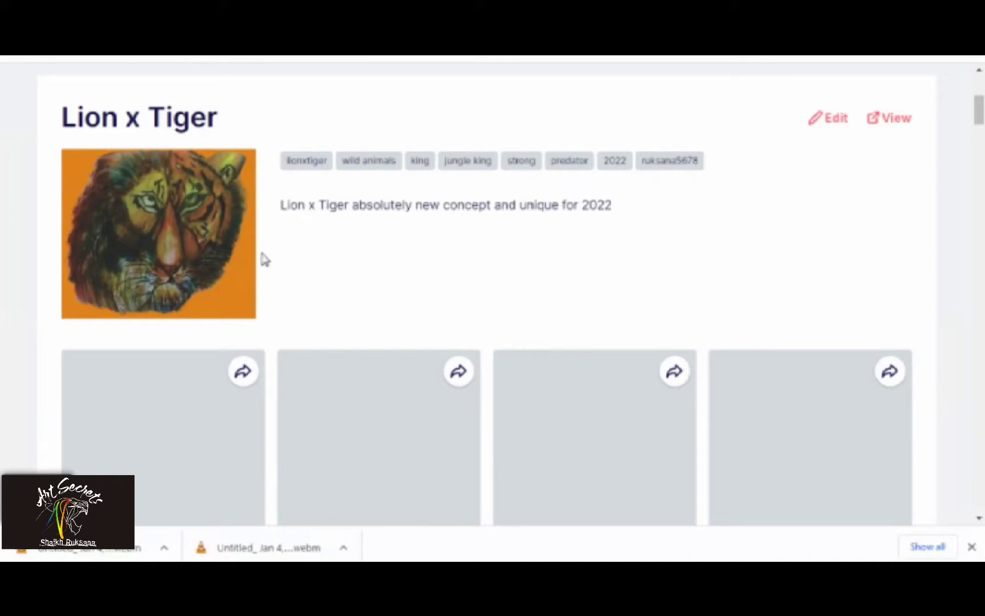
pyautogui.scroll(-1, 582, 281)
pyautogui.scroll(-1, 585, 282)
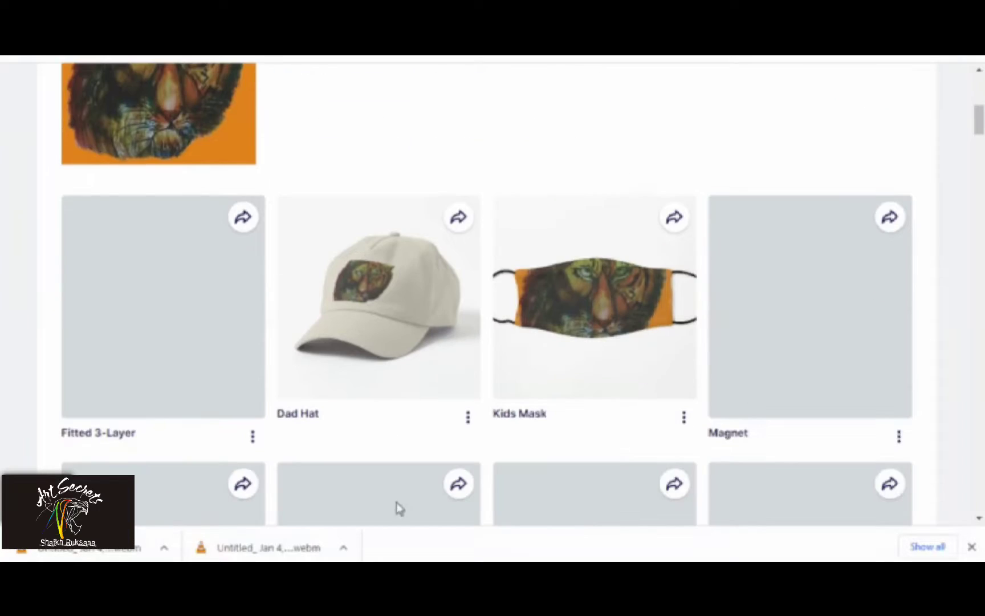
pyautogui.scroll(-1, 762, 360)
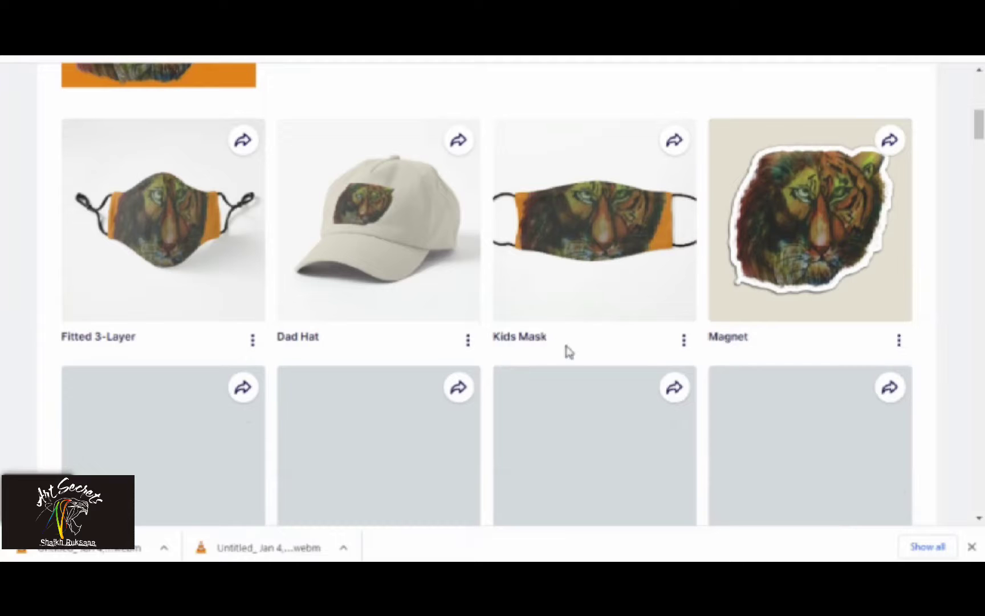
pyautogui.scroll(-1, 500, 341)
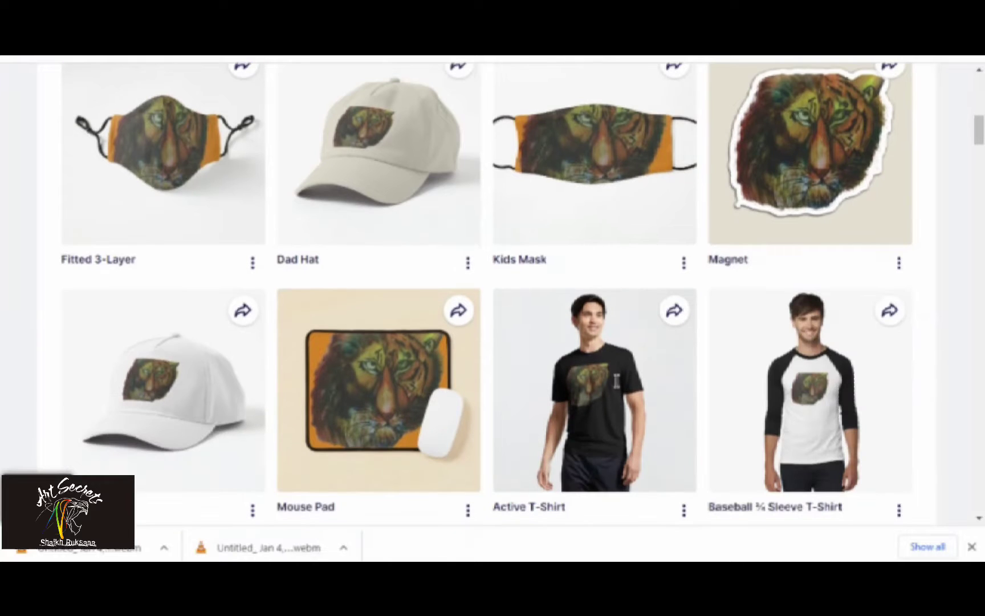
pyautogui.scroll(-2, 682, 429)
pyautogui.scroll(-1, 683, 428)
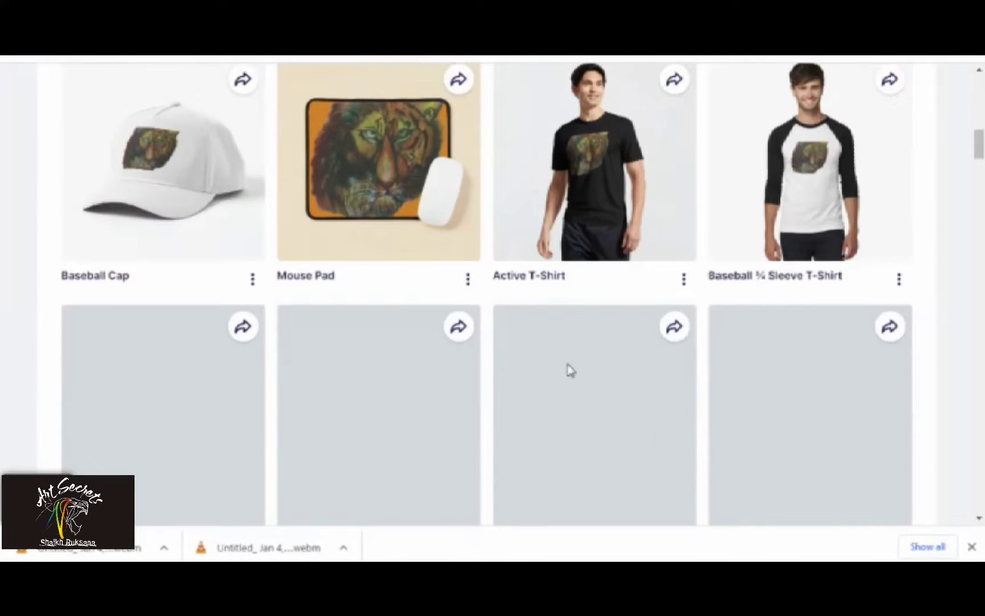
pyautogui.scroll(-2, 570, 369)
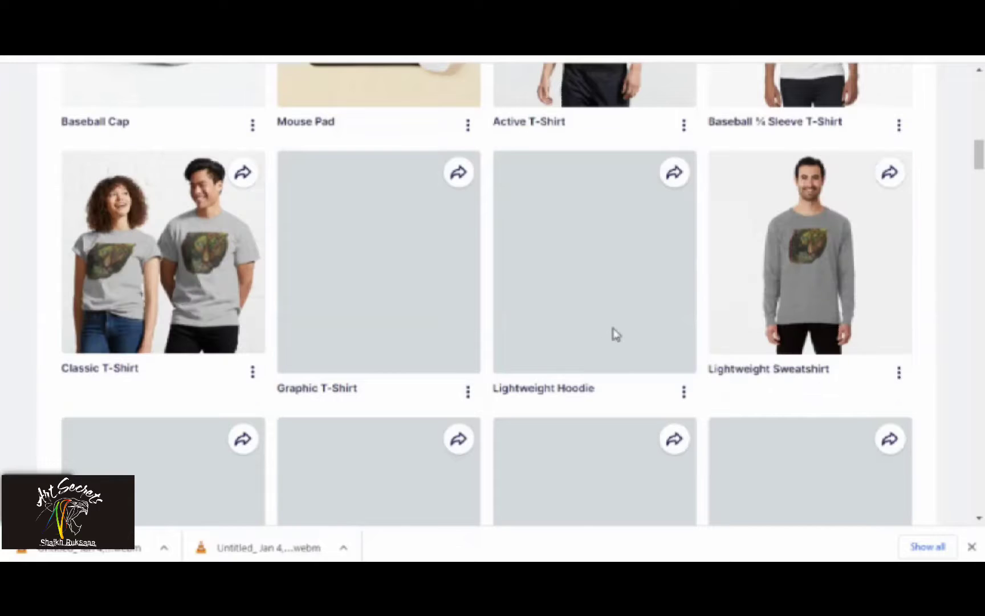
pyautogui.scroll(-1, 614, 334)
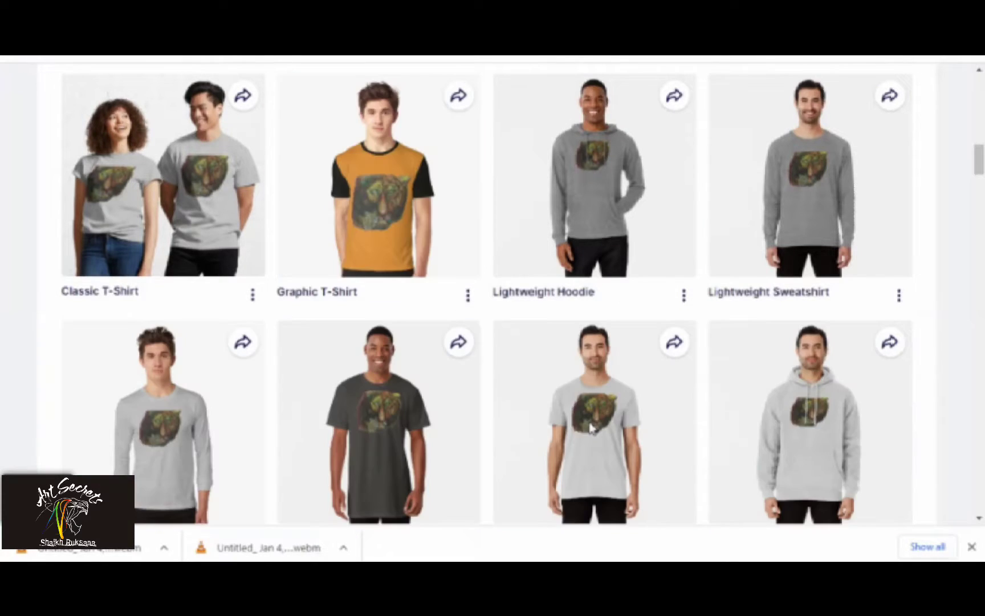
# - Examine how the artwork sits on the clothing products, from the long-sleeve shirts and hoodies to the fitted tops and T-shirt dress
pyautogui.scroll(-5, 591, 428)
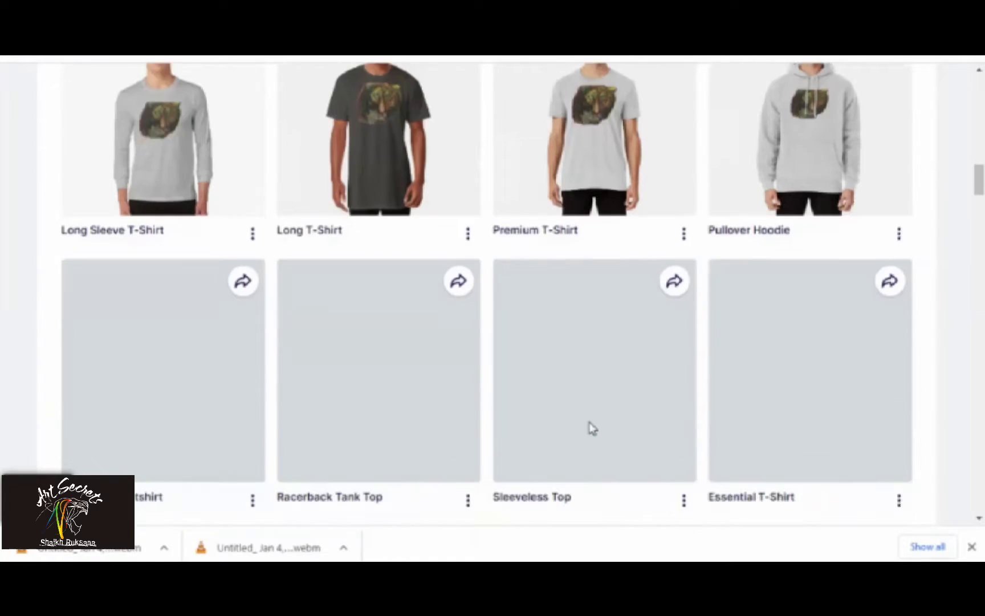
pyautogui.scroll(-1, 591, 428)
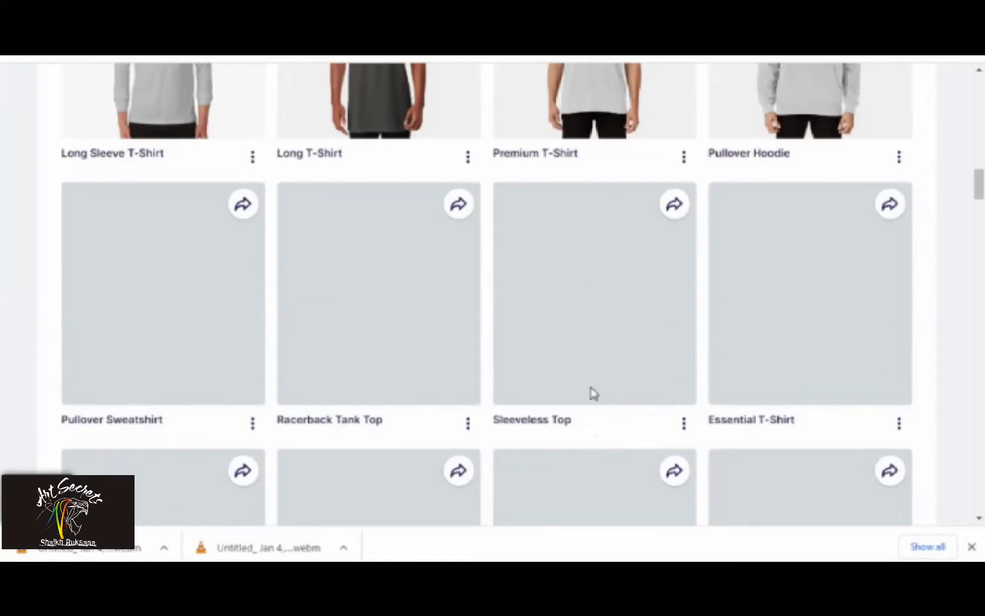
pyautogui.scroll(-1, 593, 394)
pyautogui.scroll(2, 576, 359)
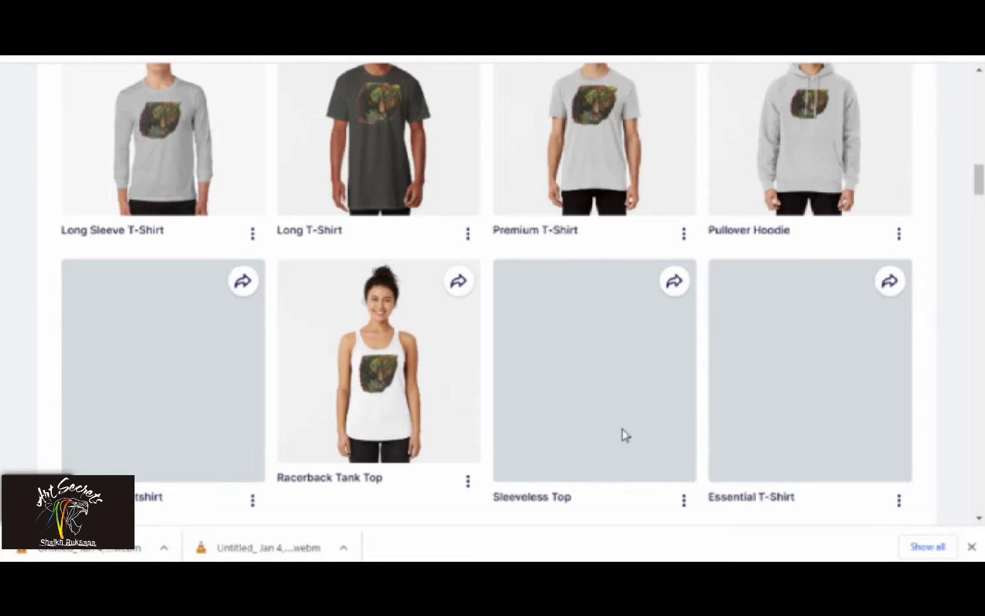
pyautogui.scroll(-2, 622, 434)
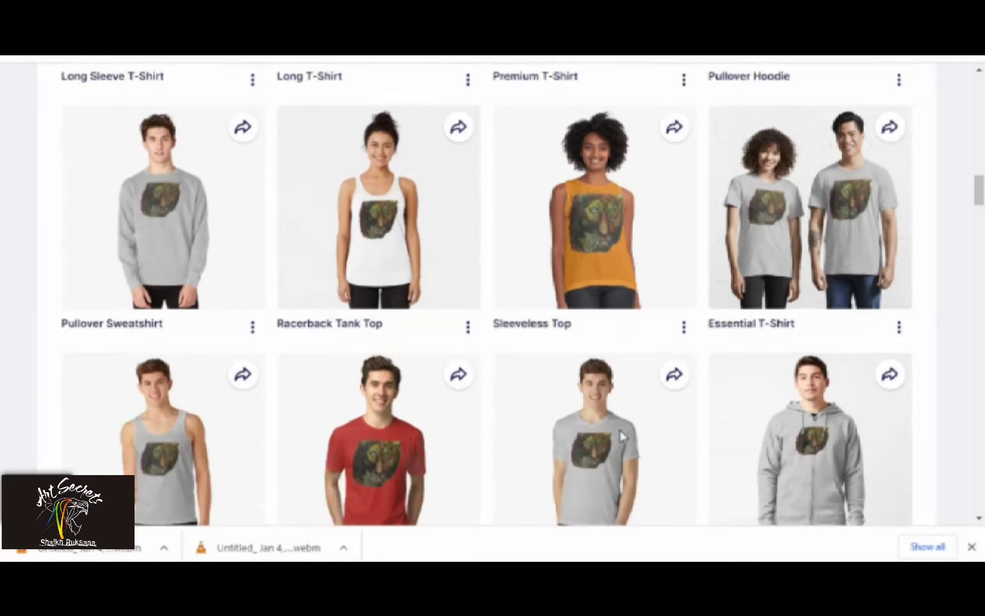
pyautogui.scroll(-2, 622, 435)
pyautogui.scroll(-2, 622, 437)
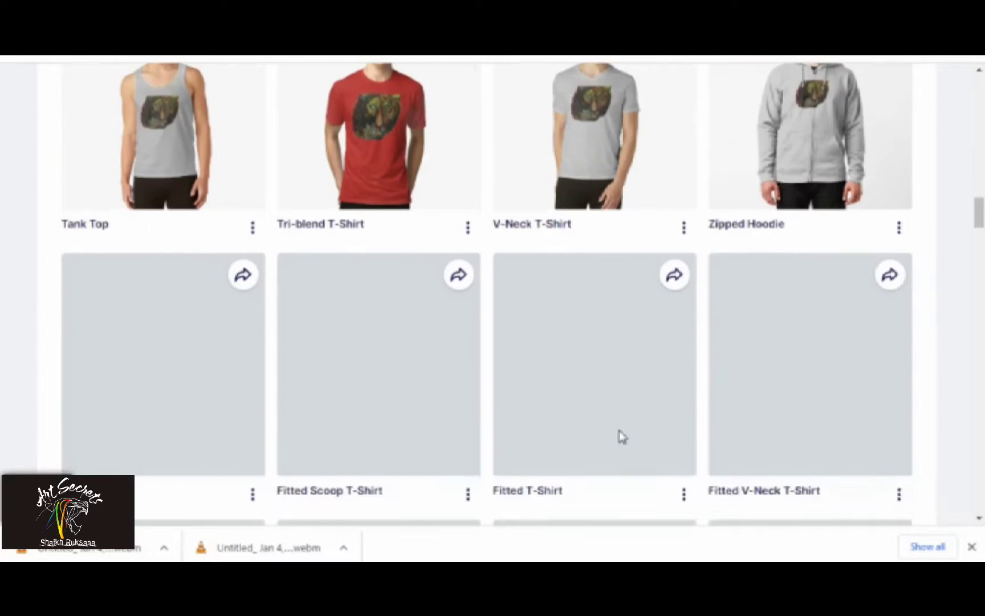
pyautogui.scroll(-2, 622, 436)
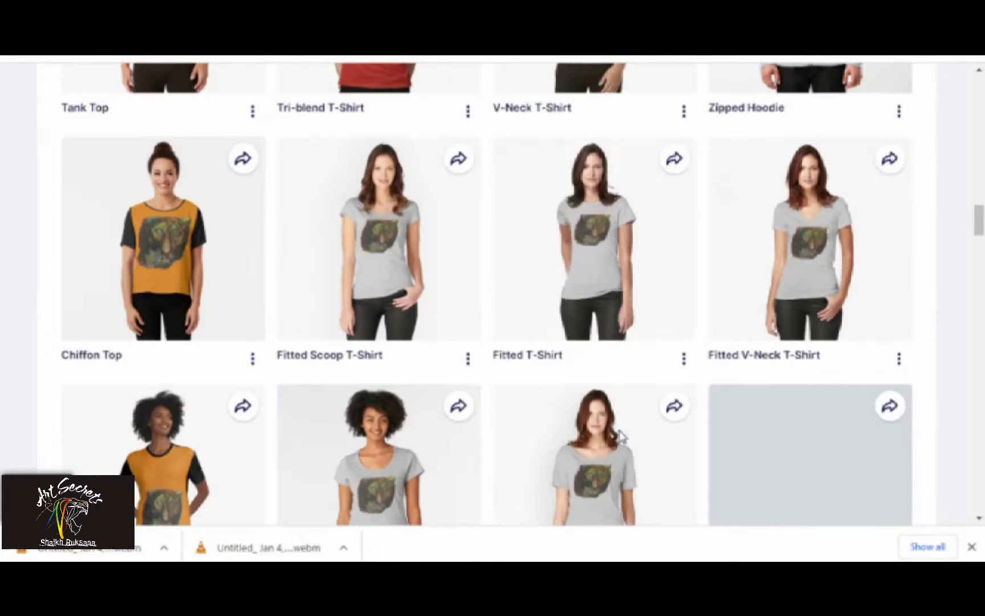
pyautogui.scroll(-2, 621, 436)
pyautogui.scroll(-1, 621, 436)
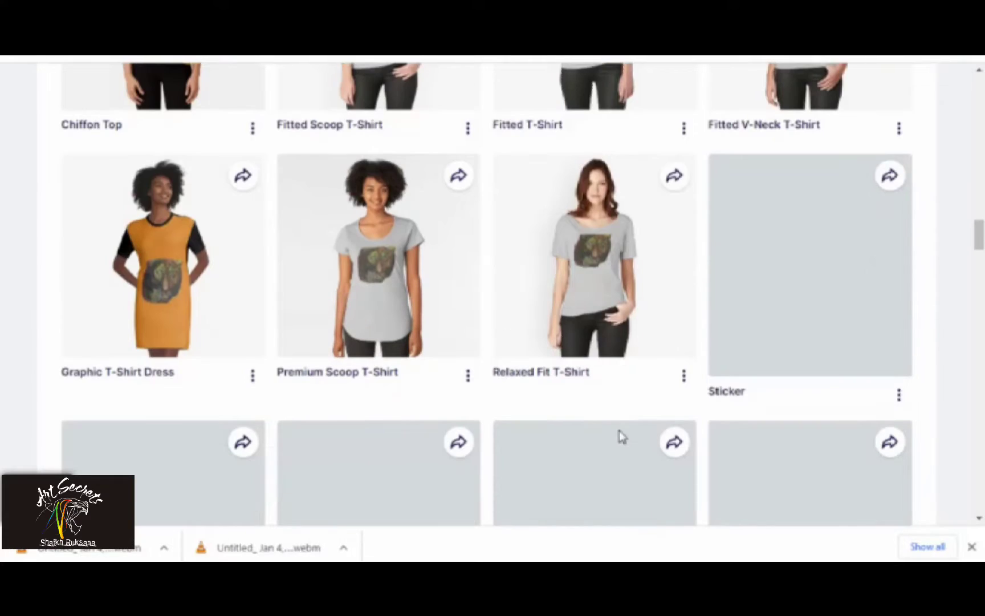
# - Examine the artwork on the stickers, laptop and tablet covers, phone cases and wall art prints
pyautogui.scroll(-3, 622, 436)
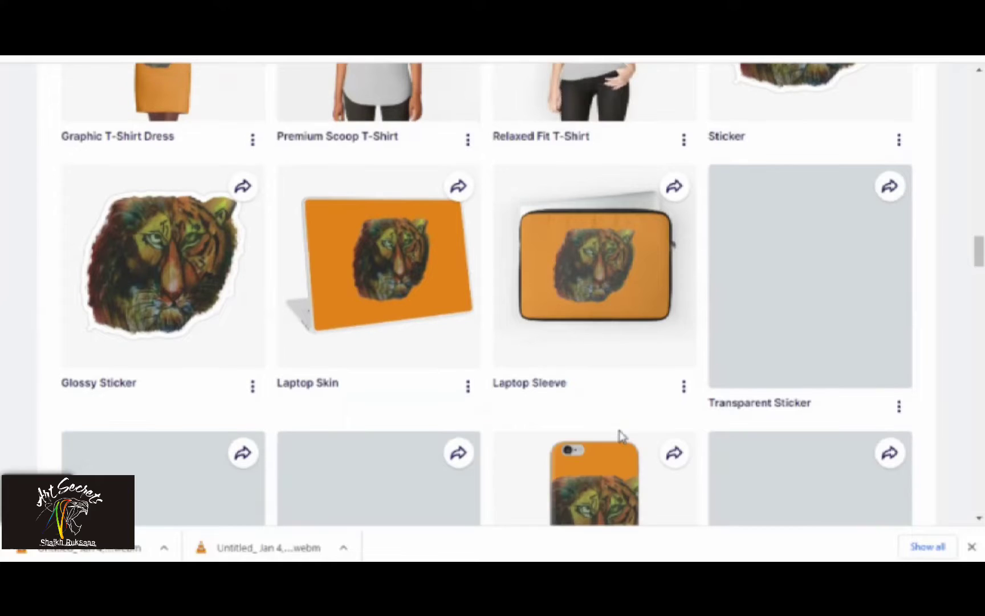
pyautogui.scroll(-3, 621, 436)
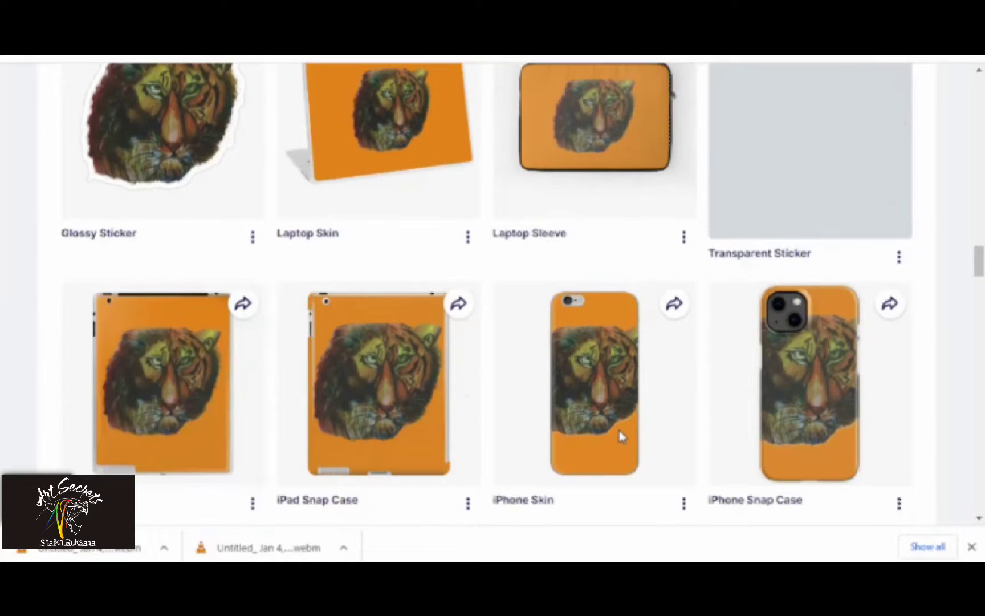
pyautogui.scroll(-3, 621, 436)
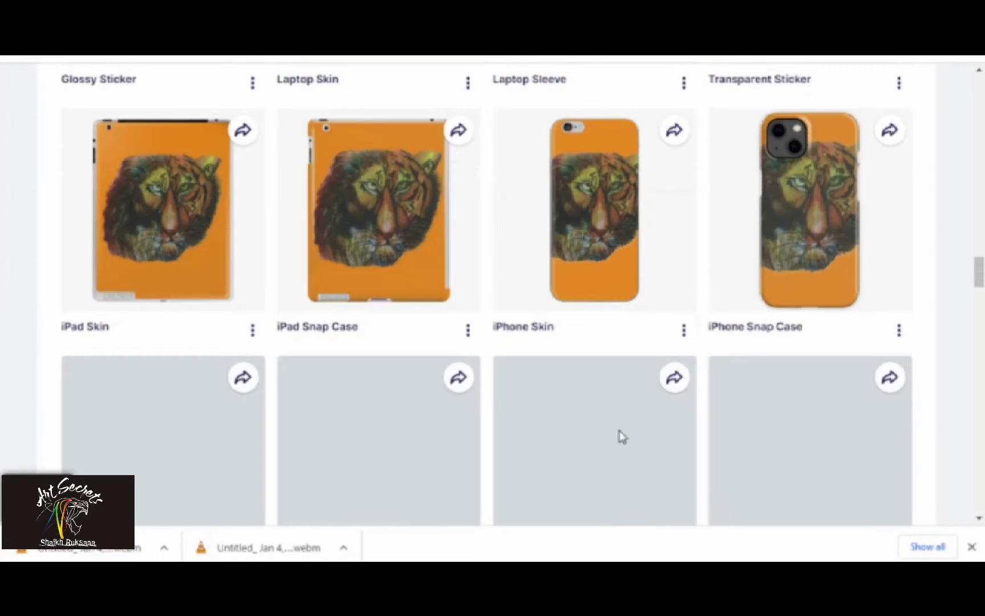
pyautogui.scroll(-2, 621, 436)
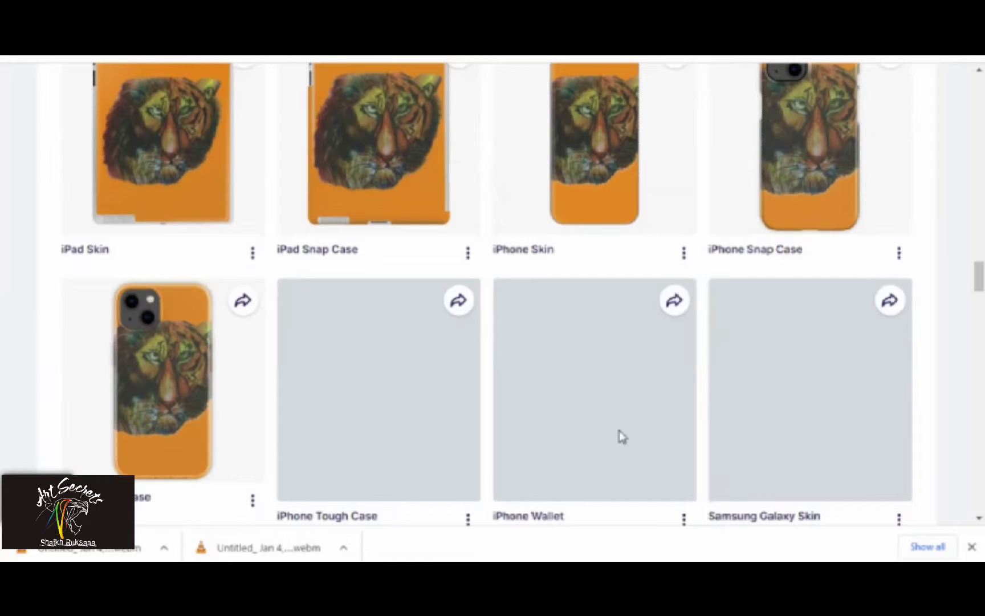
pyautogui.scroll(-5, 621, 436)
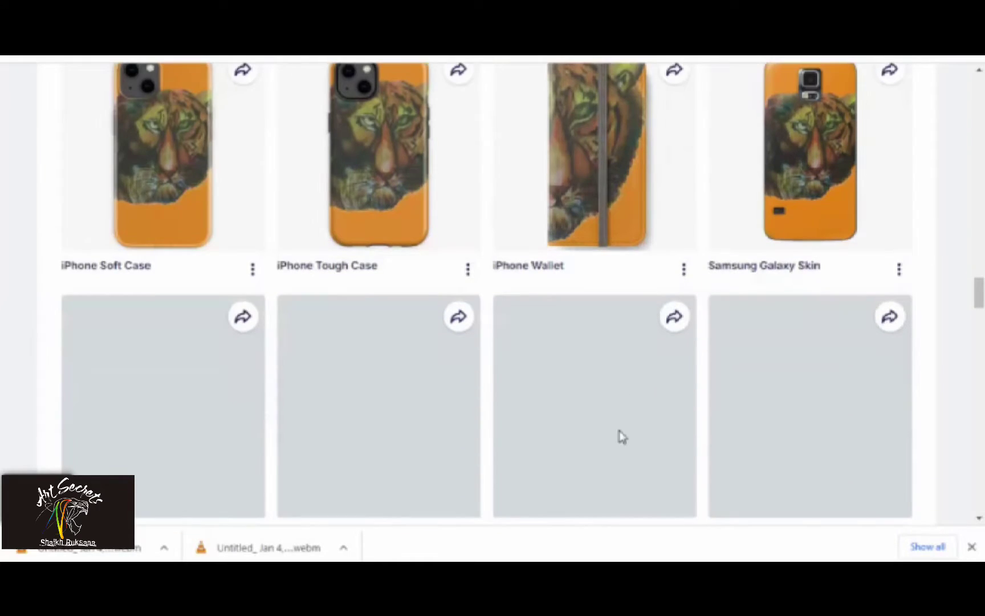
pyautogui.scroll(-2, 623, 435)
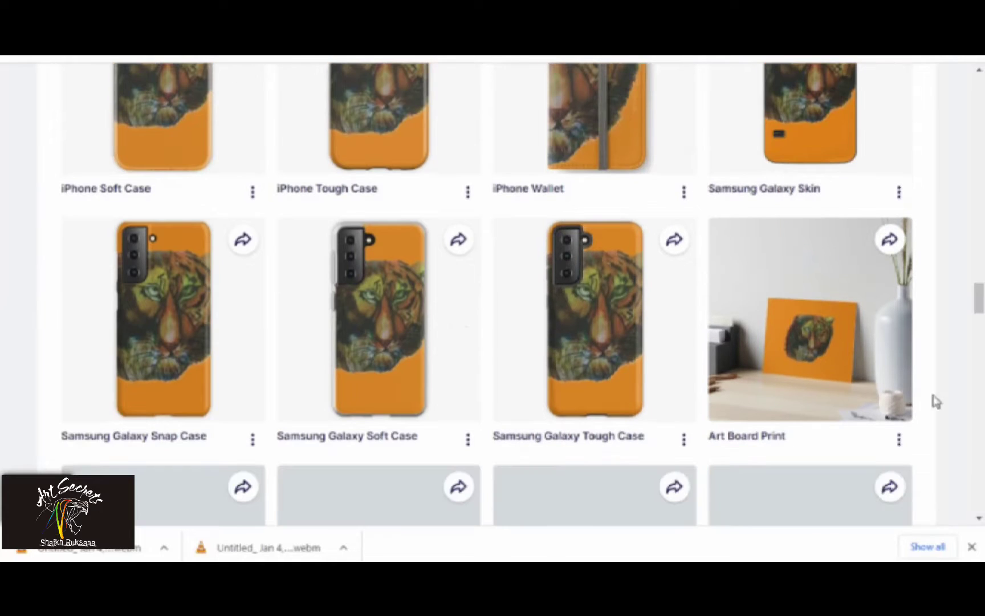
pyautogui.scroll(-3, 669, 398)
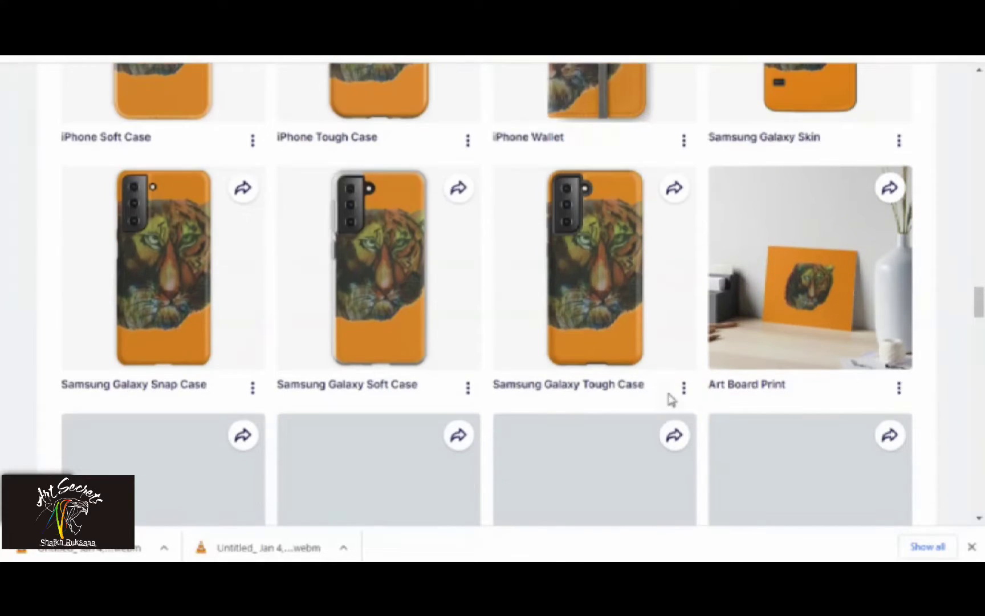
pyautogui.scroll(-1, 671, 399)
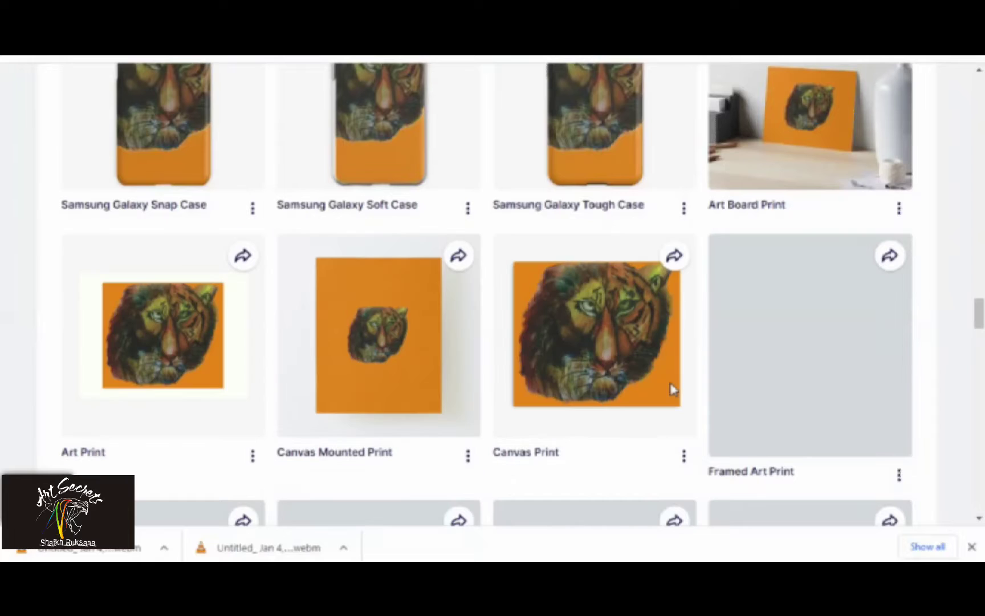
pyautogui.scroll(-1, 741, 419)
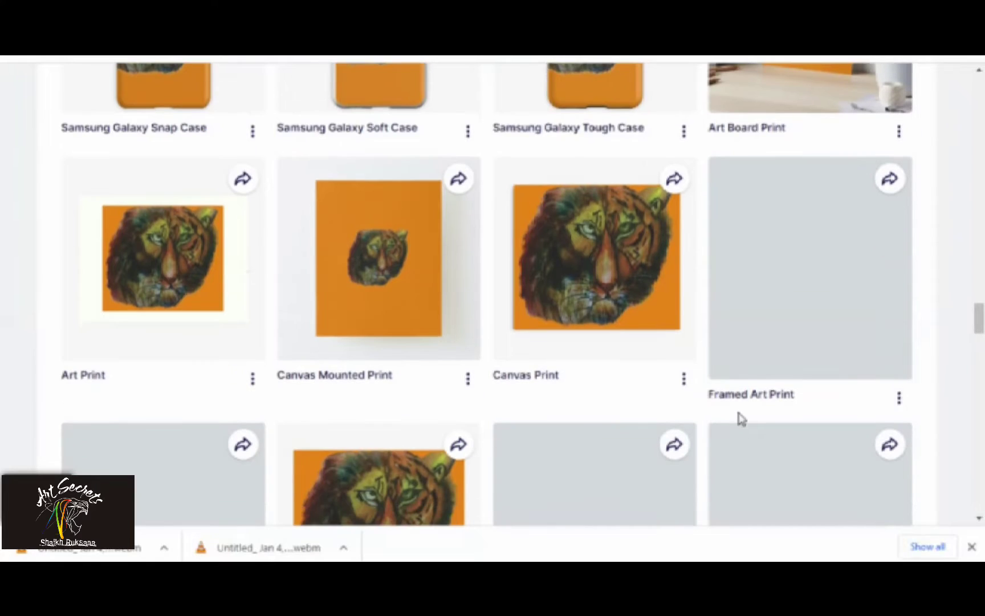
pyautogui.scroll(-1, 741, 419)
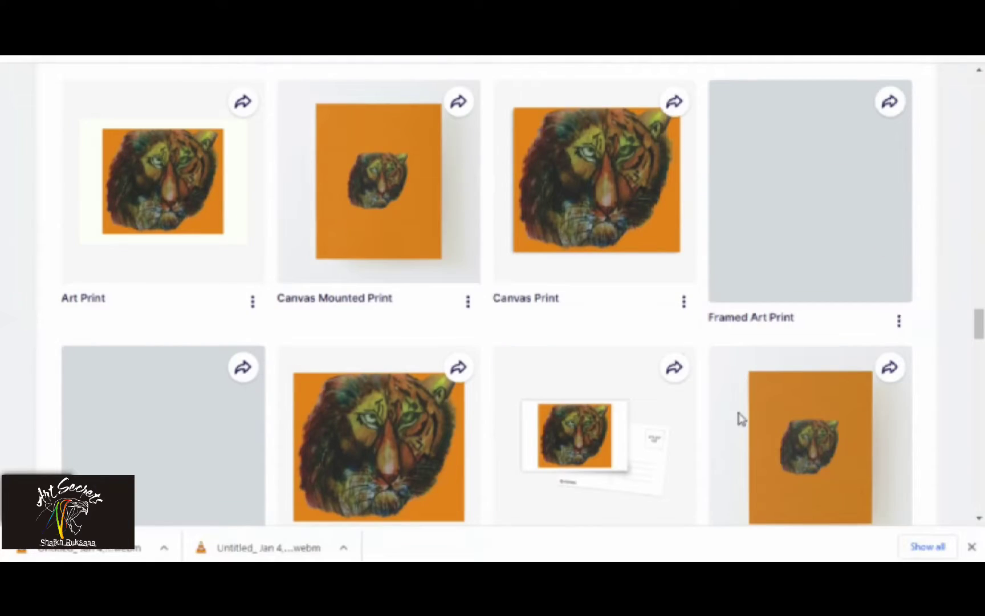
pyautogui.scroll(-1, 741, 419)
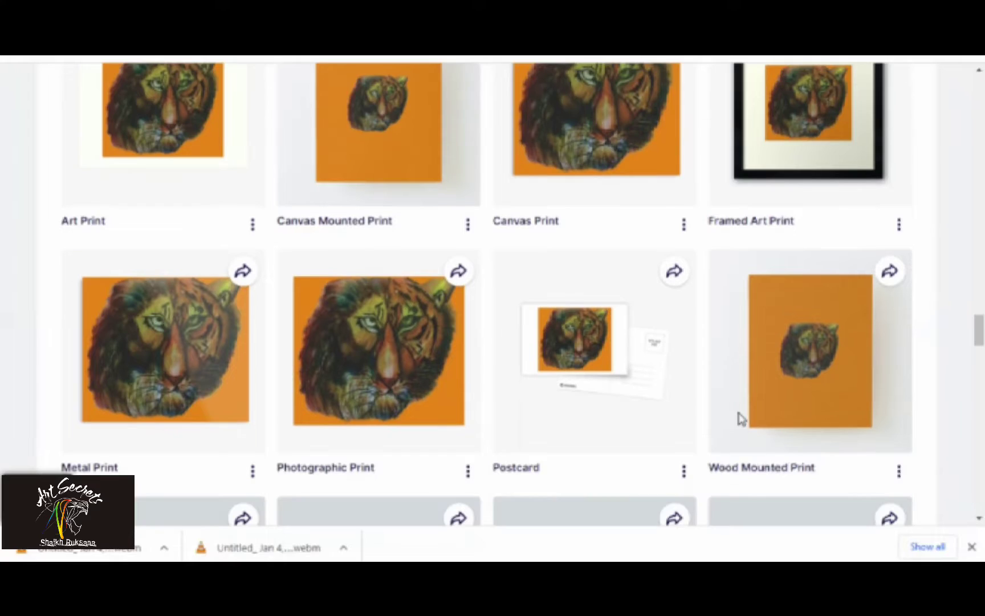
pyautogui.scroll(1, 796, 204)
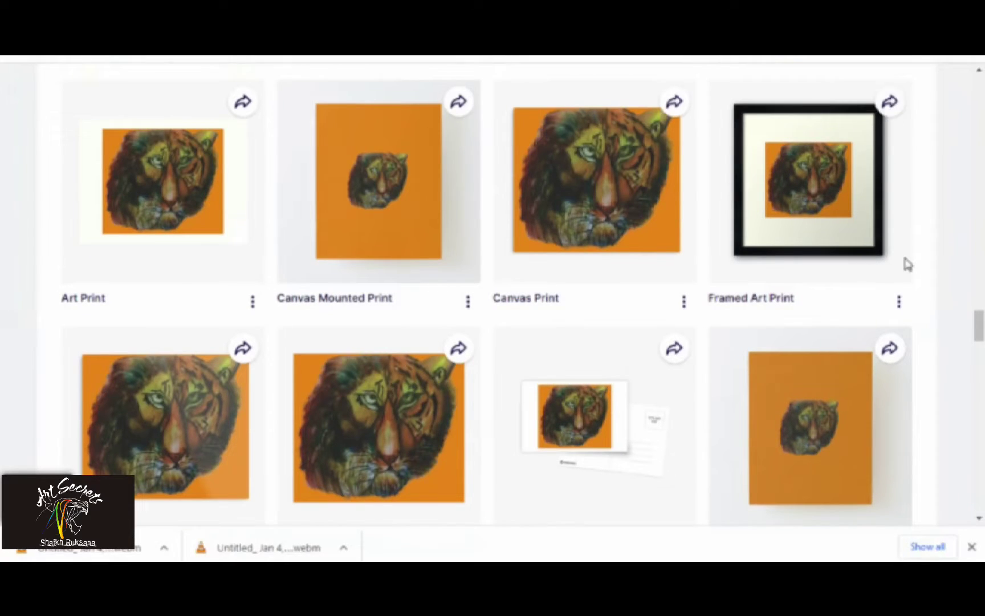
# - Browse the Framed Art Print's downloadable images, download the plain framed view and the first bedroom wall view, and close the image list
pyautogui.click(899, 307)
pyautogui.click(879, 345)
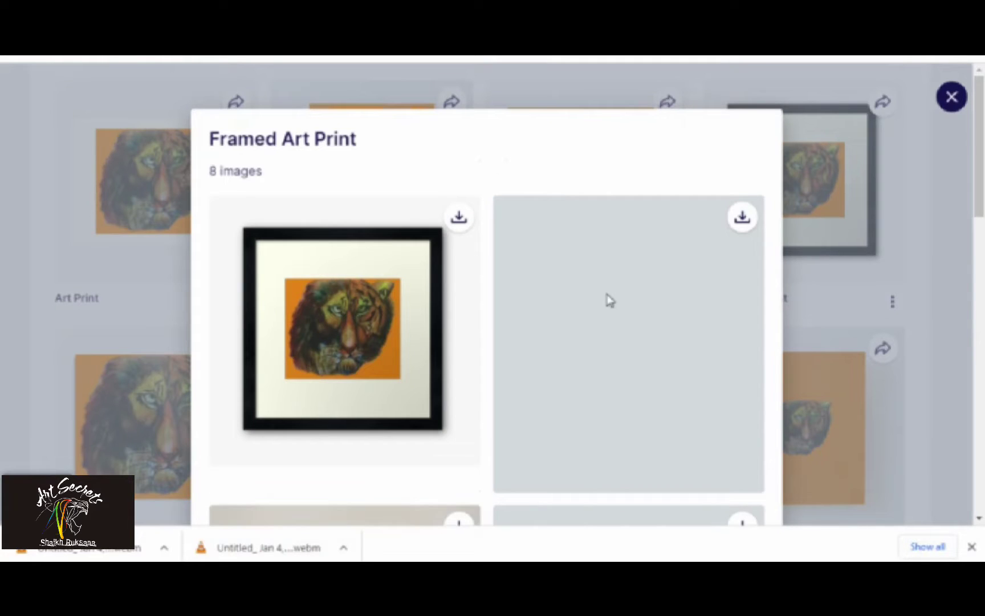
pyautogui.scroll(-1, 694, 362)
pyautogui.scroll(-1, 694, 362)
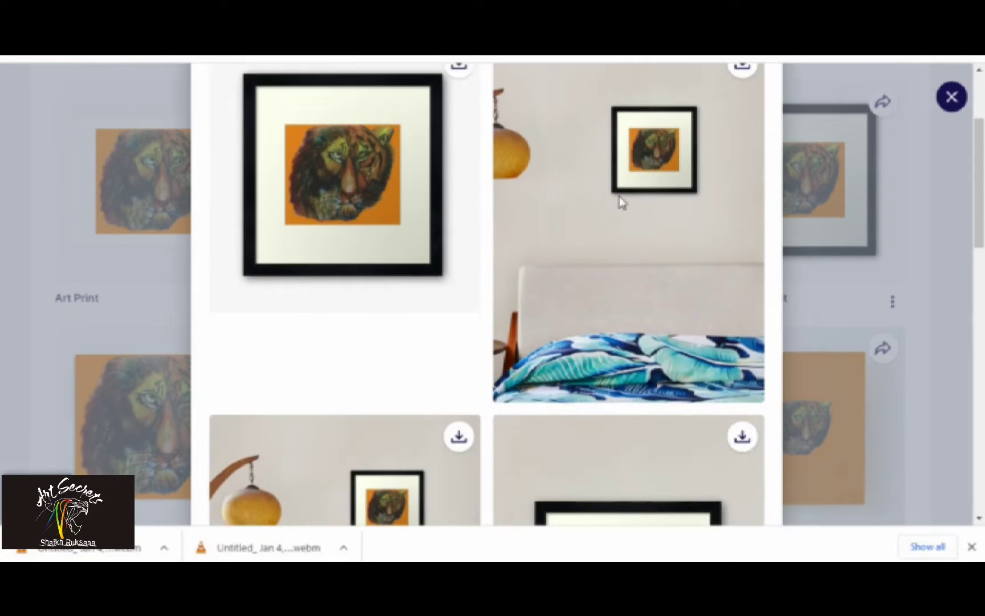
pyautogui.scroll(-2, 642, 315)
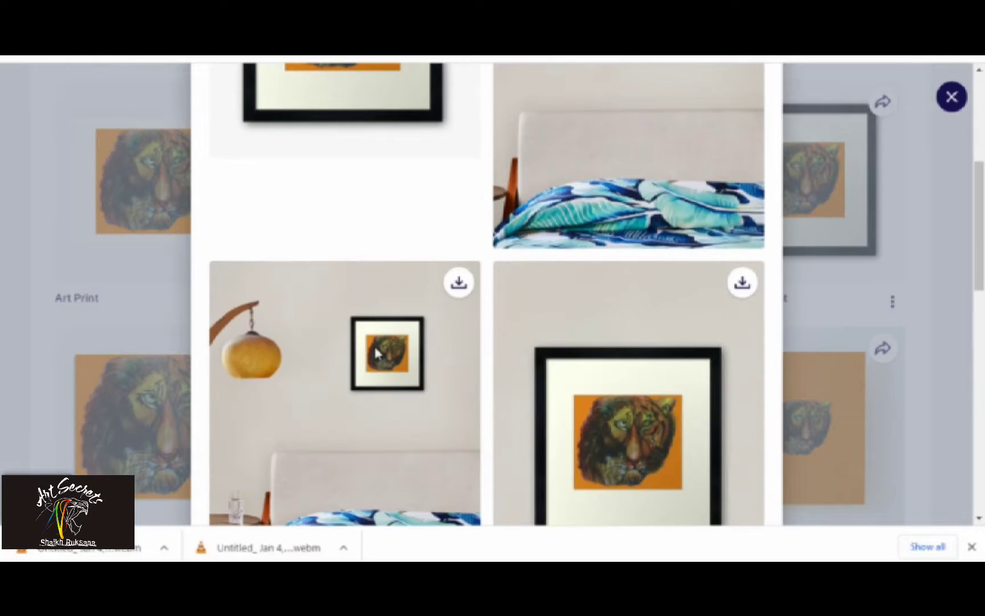
pyautogui.scroll(-2, 639, 336)
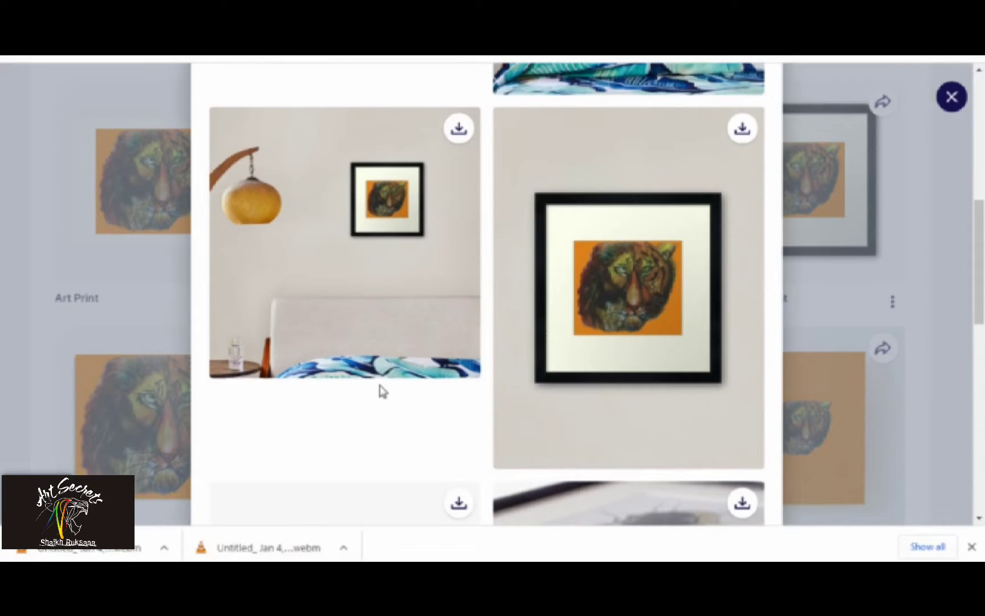
pyautogui.scroll(-2, 652, 390)
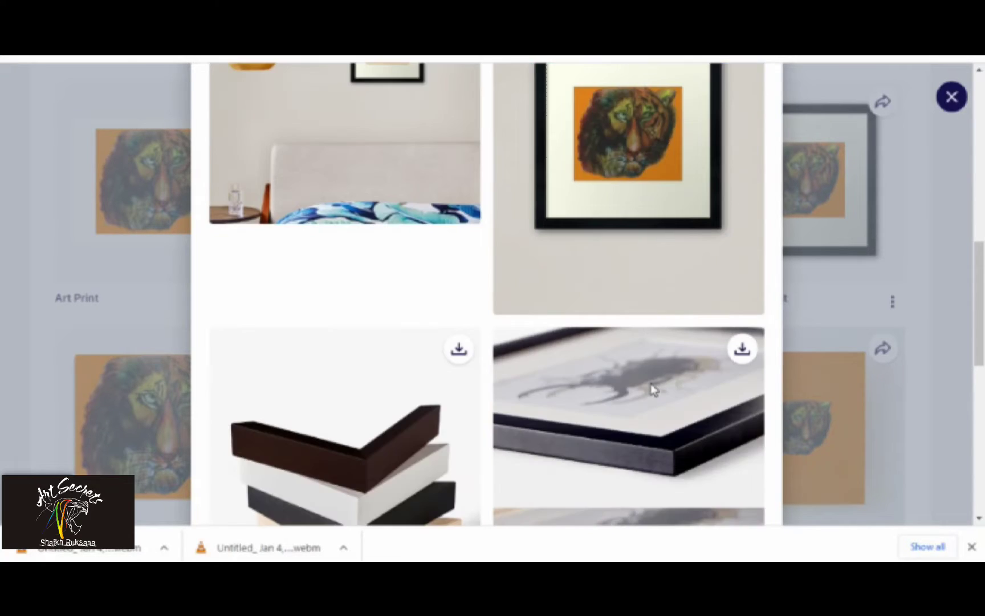
pyautogui.scroll(7, 652, 390)
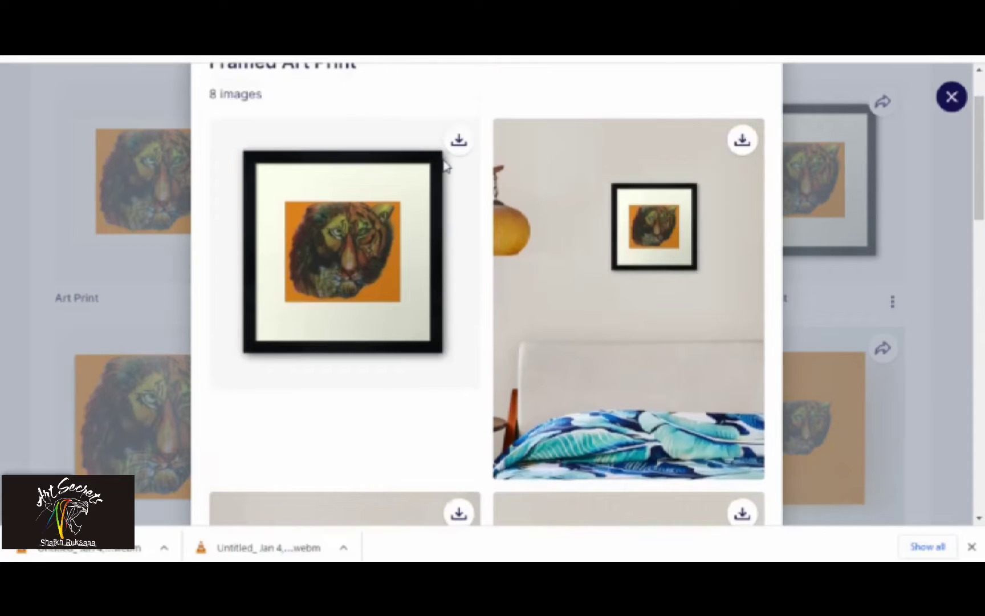
pyautogui.click(456, 141)
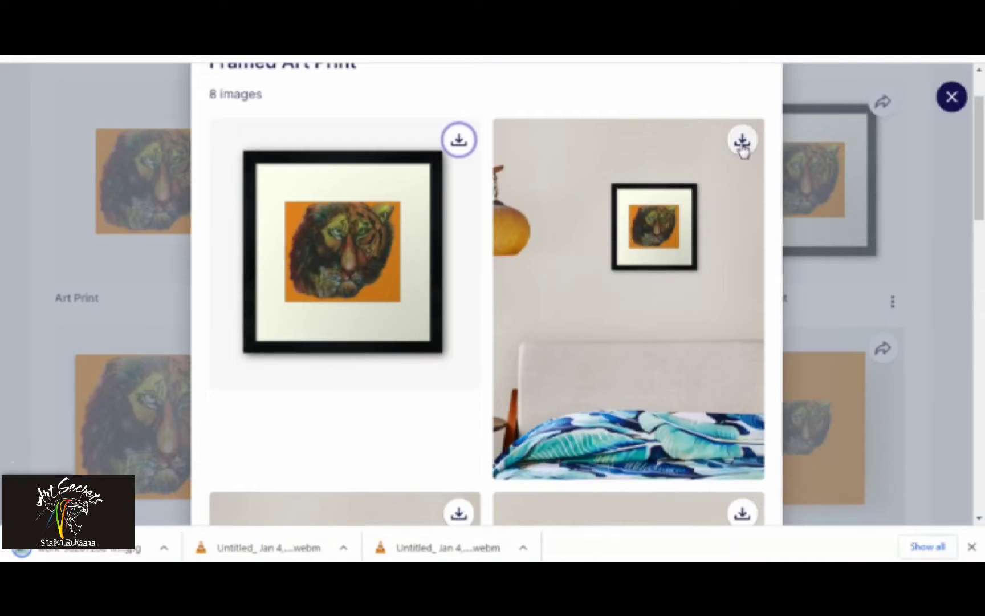
pyautogui.click(742, 142)
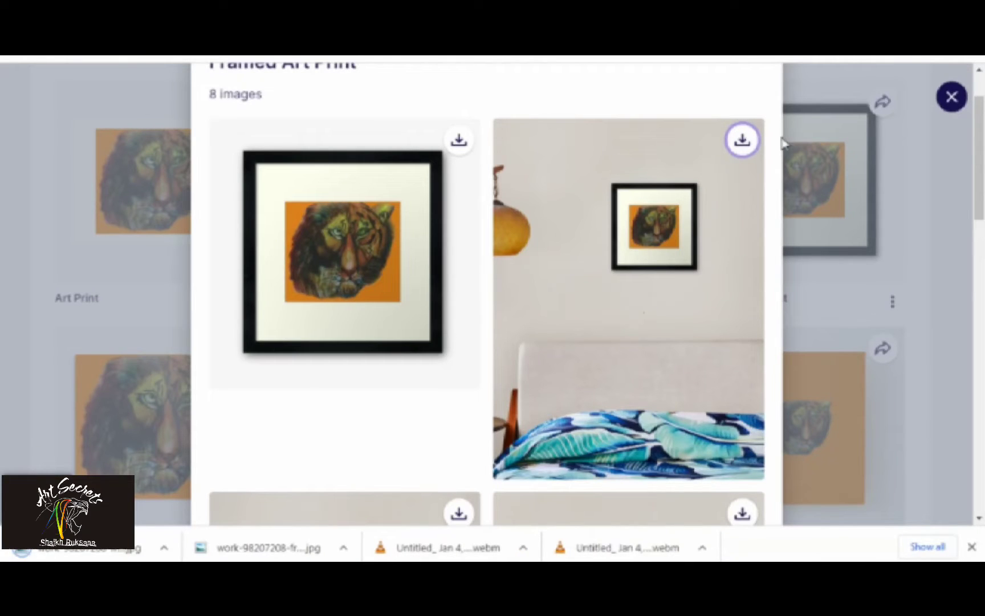
pyautogui.click(895, 194)
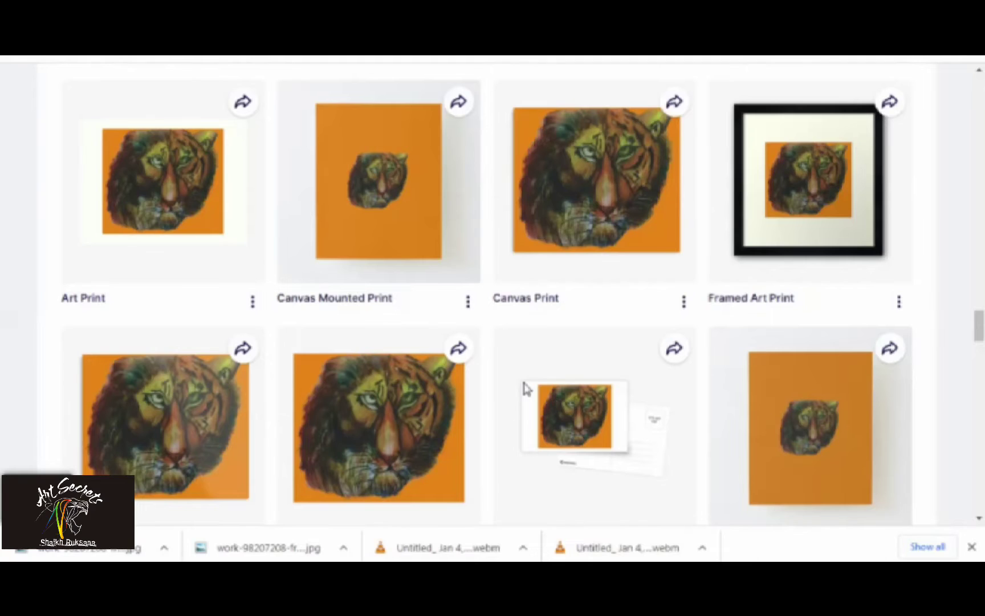
# - Open the Floor Pillow's downloadable images and download the bedroom scene with the pillows and panda toy
pyautogui.scroll(10, 523, 387)
pyautogui.scroll(5, 525, 389)
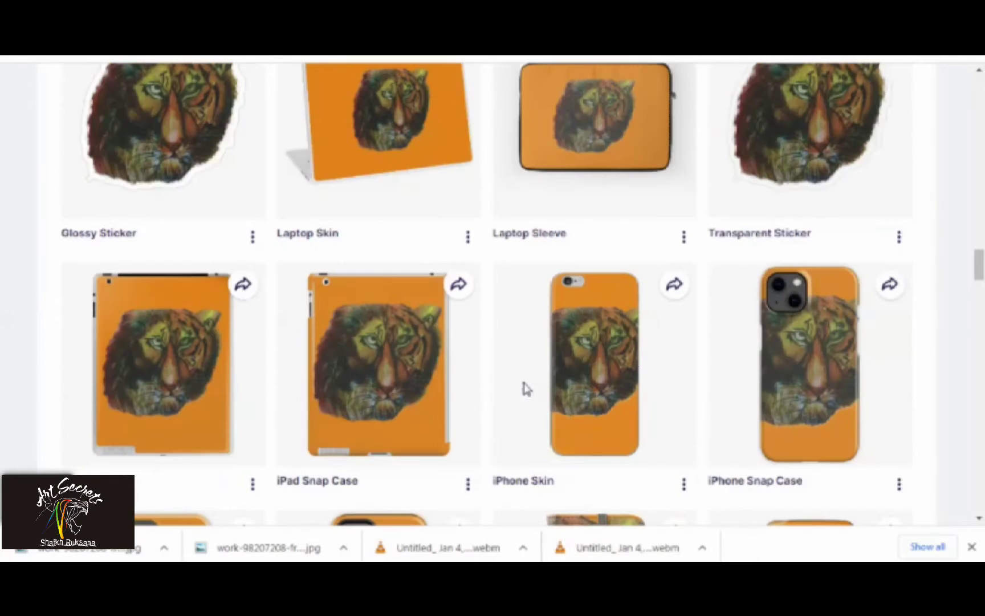
pyautogui.scroll(-20, 525, 388)
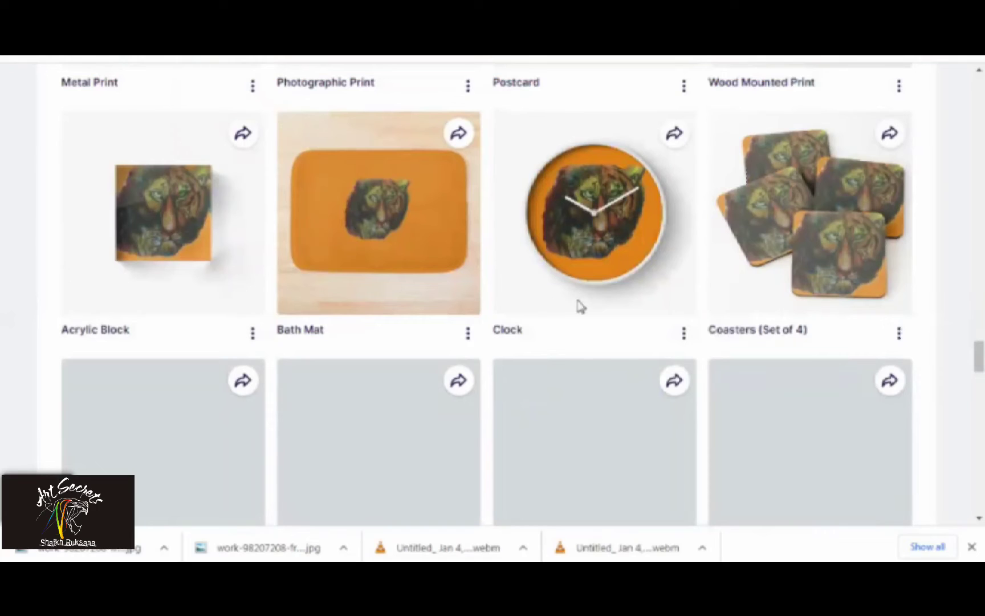
pyautogui.scroll(-3, 741, 325)
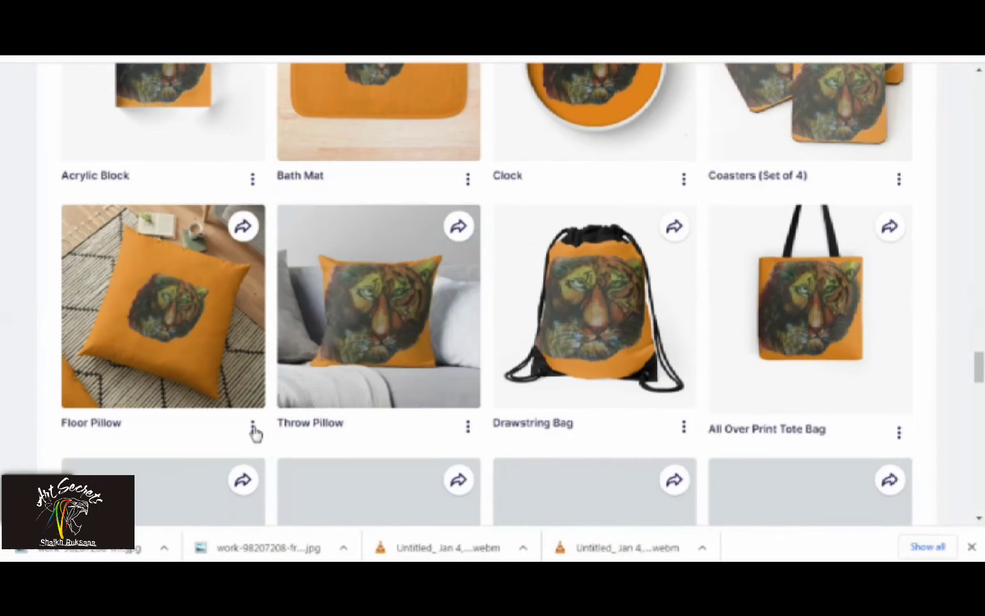
pyautogui.click(252, 428)
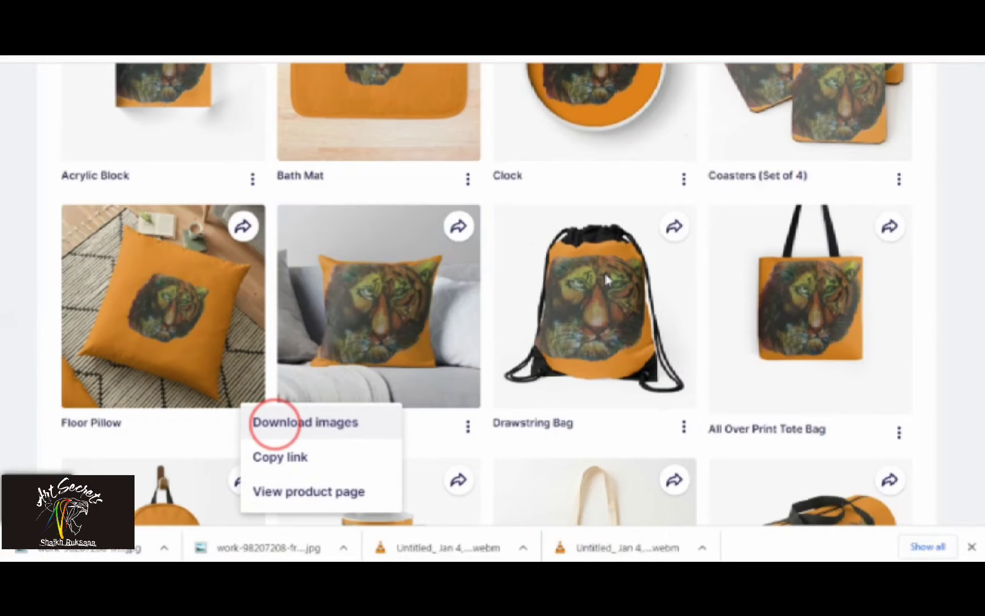
pyautogui.click(275, 423)
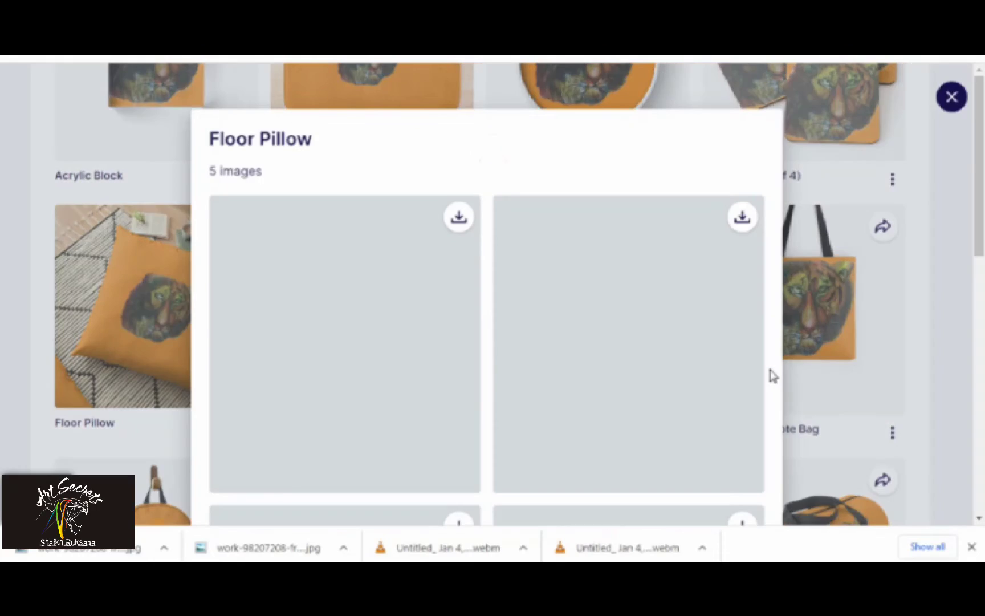
pyautogui.scroll(-6, 624, 358)
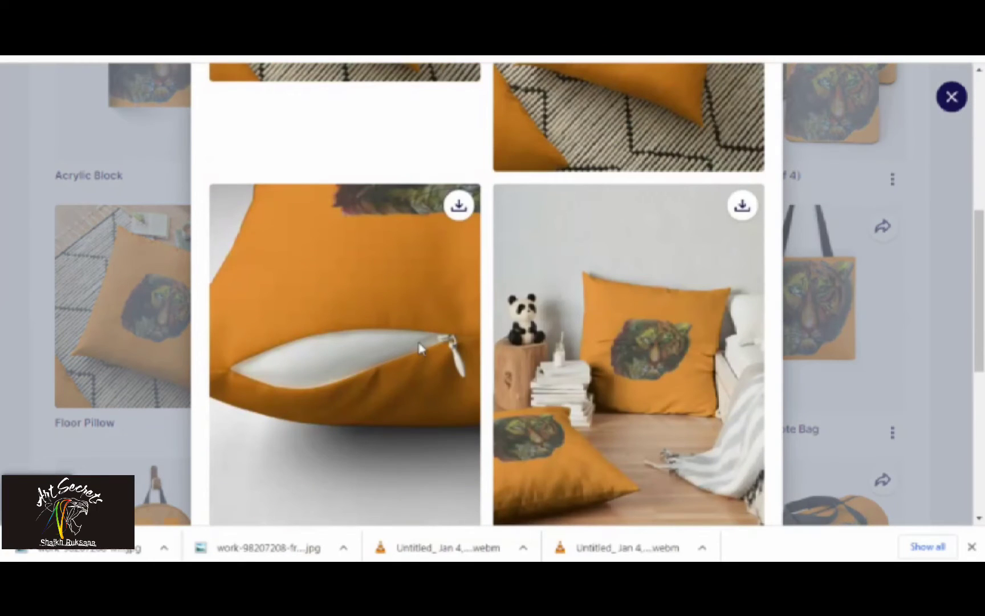
pyautogui.click(742, 208)
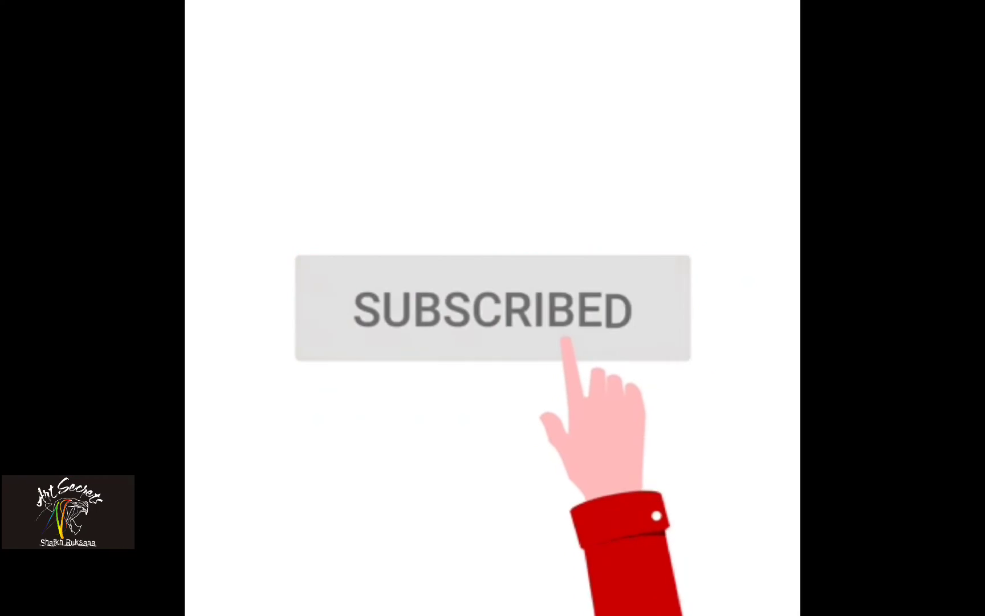